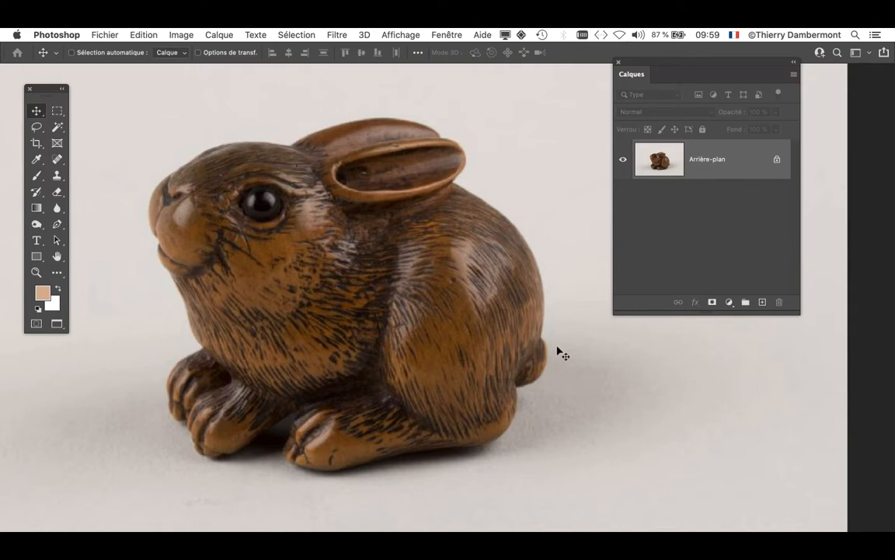
- Select the rabbit figurine automatically with the Subject (Sujet) selection command and inspect the selection outline around its paws
left_click(290, 35)
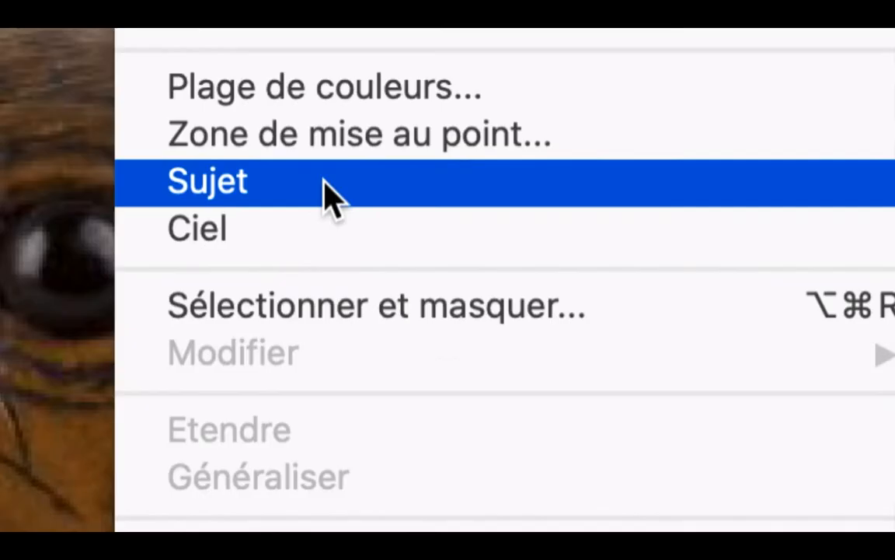
left_click(326, 187)
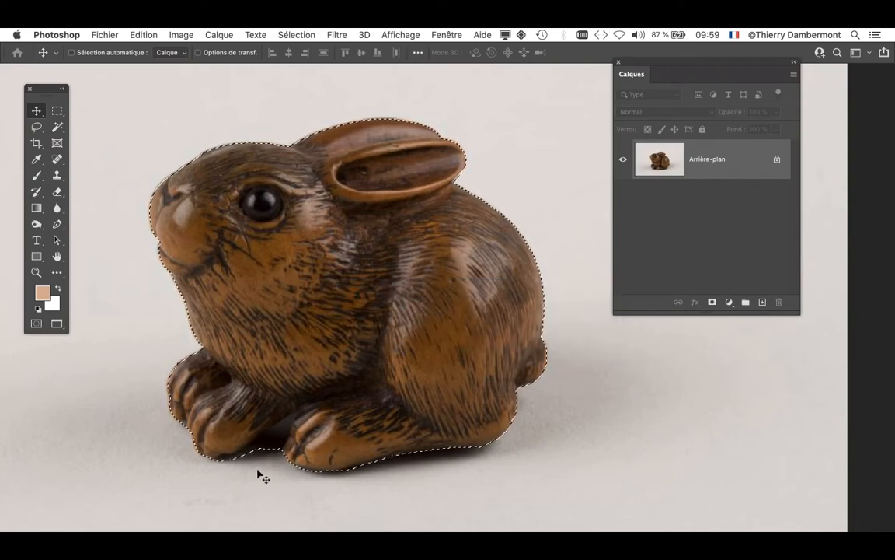
scroll(263, 478, "up", 3)
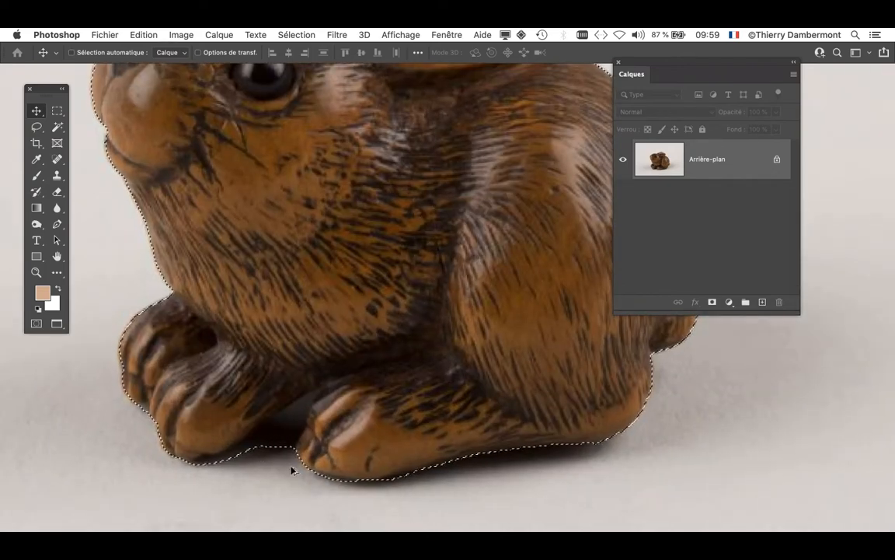
scroll(293, 468, "down", 3)
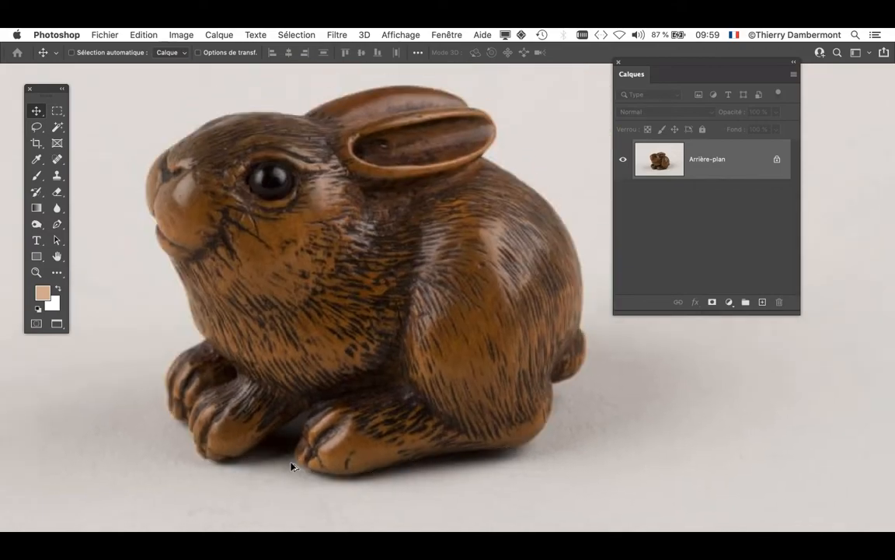
scroll(292, 467, "down", 3)
scroll(408, 344, "down", 1)
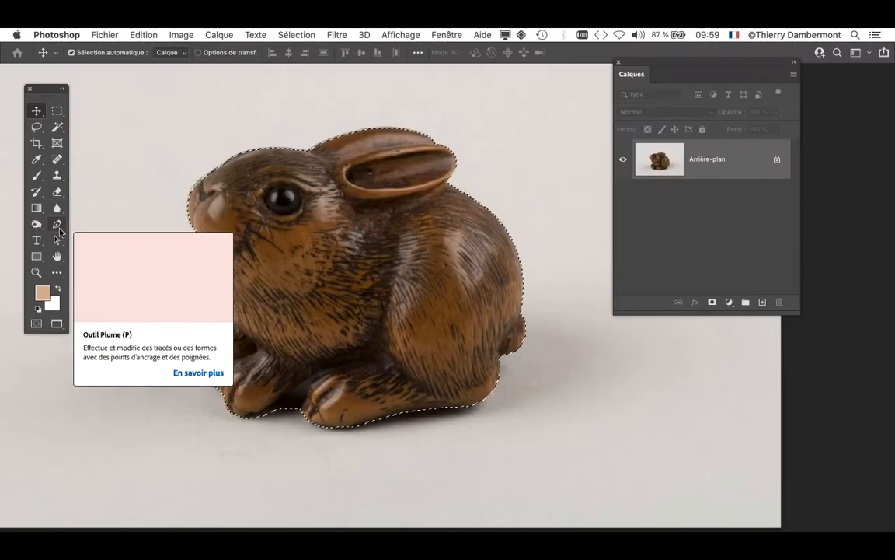
- Choose the Brush tool and switch the rabbit selection to Quick Mask mode
left_click_drag(48, 92, 48, 82)
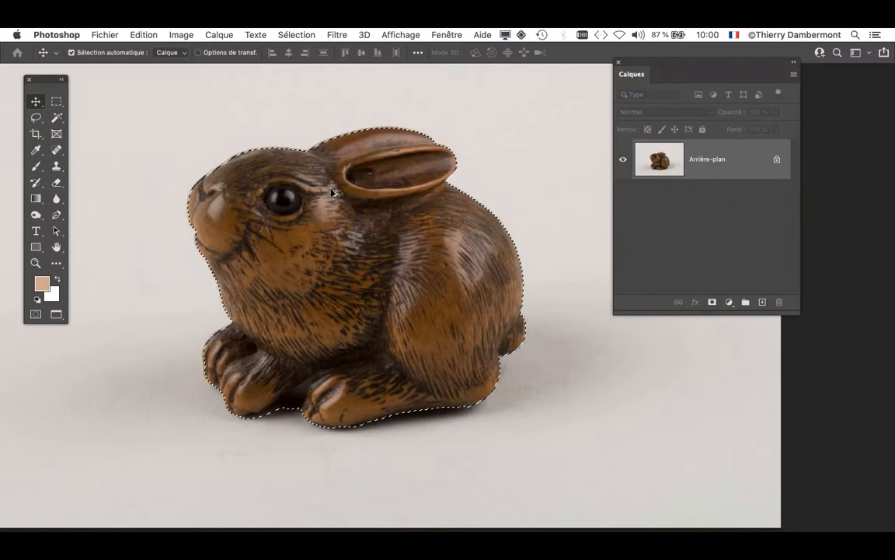
left_click_drag(631, 62, 633, 63)
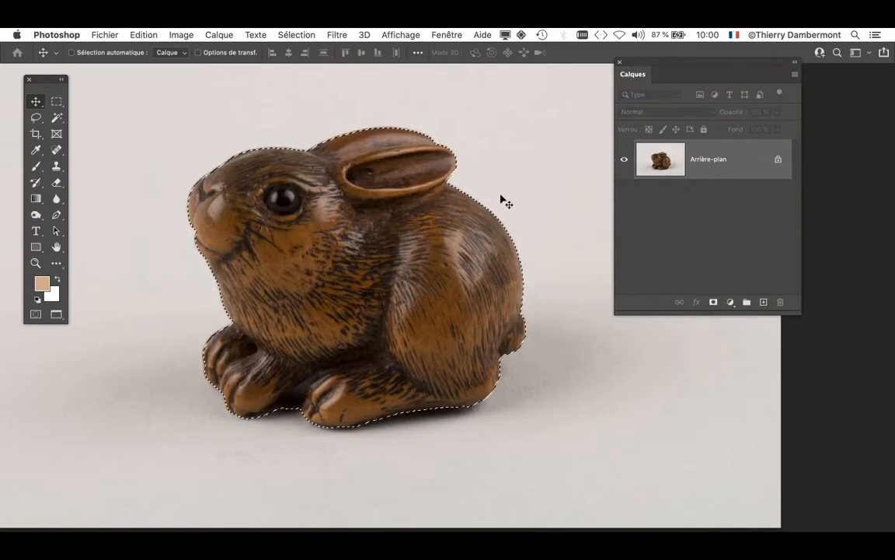
scroll(429, 283, "down", 2)
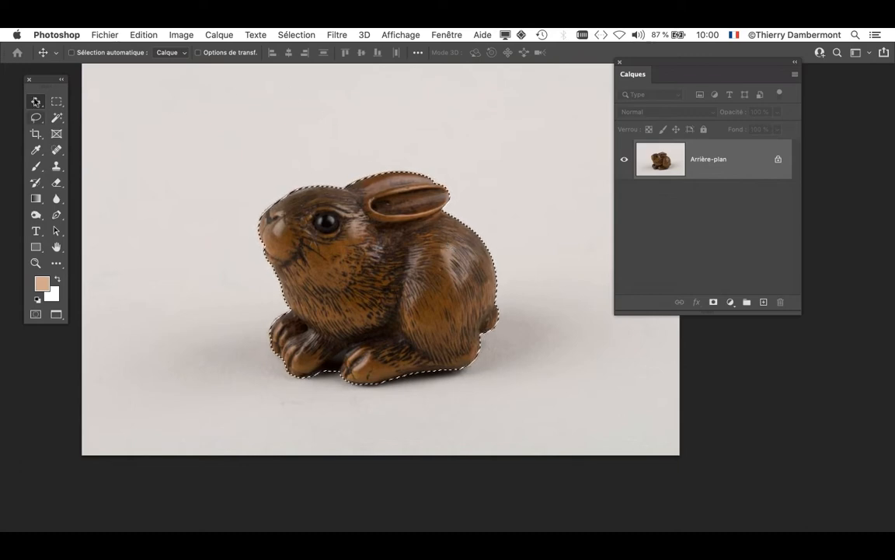
mouse_move(39, 82)
left_mouse_down()
mouse_move(95, 122)
mouse_move(118, 120)
left_mouse_up()
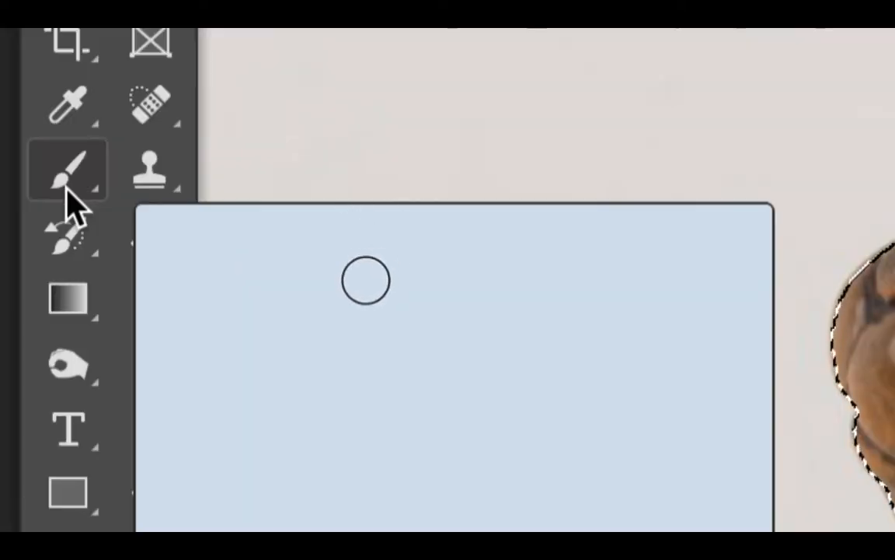
left_click(67, 187)
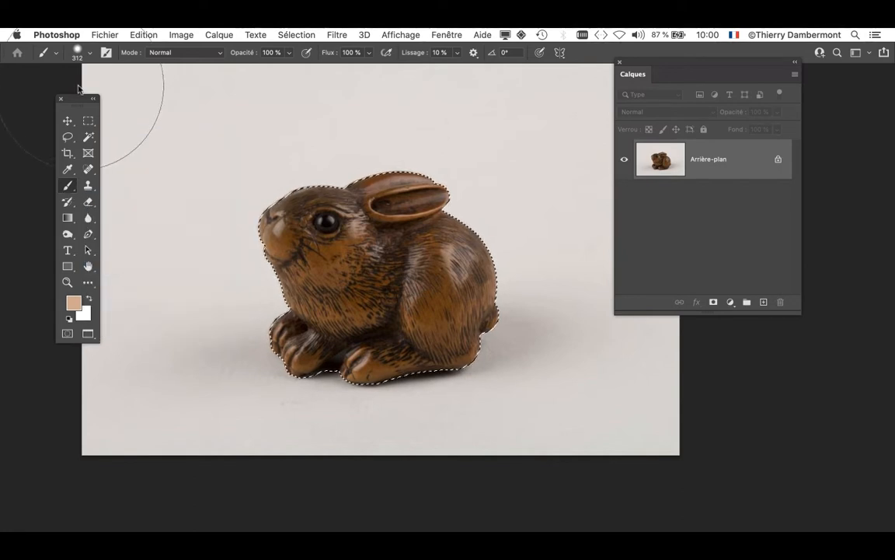
left_click_drag(77, 102, 68, 90)
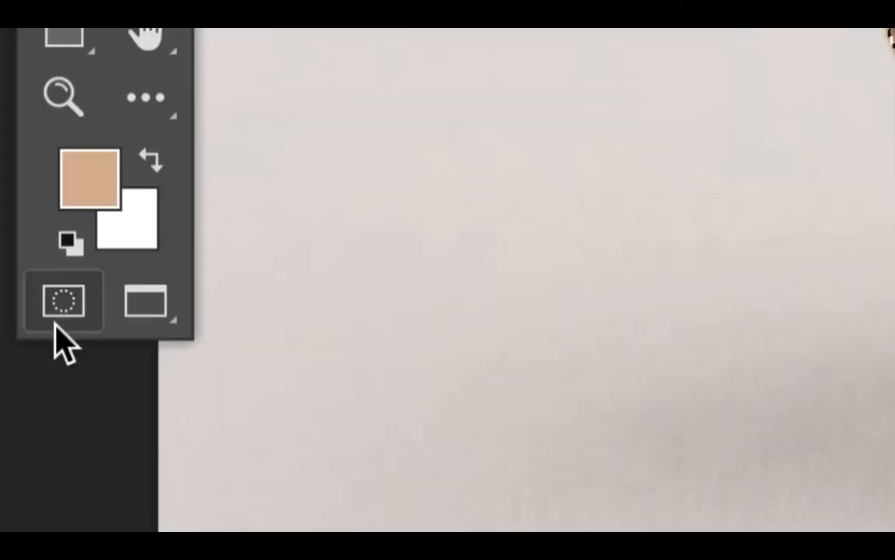
left_click(56, 326)
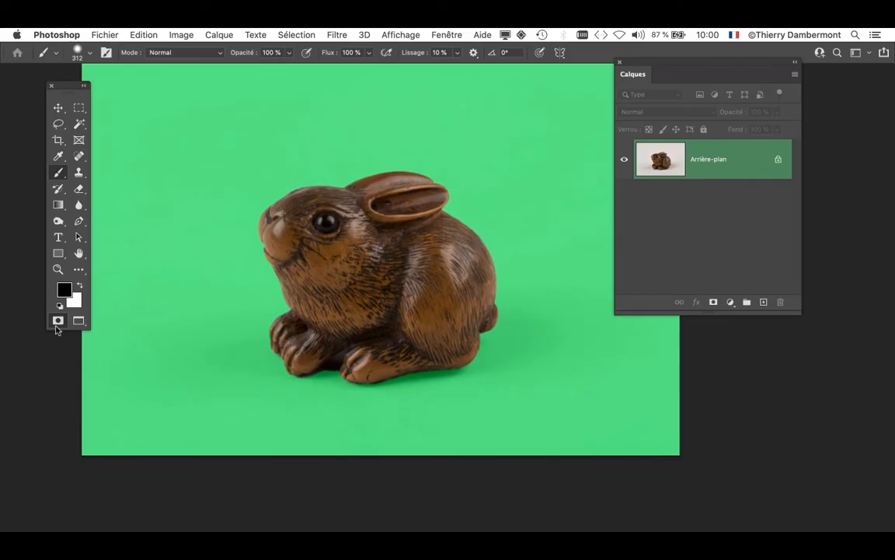
- Show the document's channels (Couches) and arrange them beside the rabbit with the layers moved out of the way
left_click(440, 34)
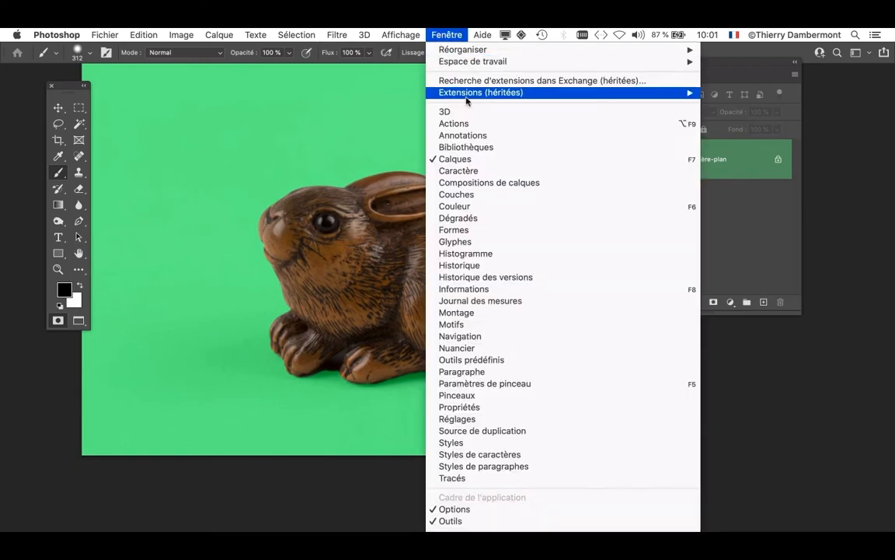
left_click(482, 194)
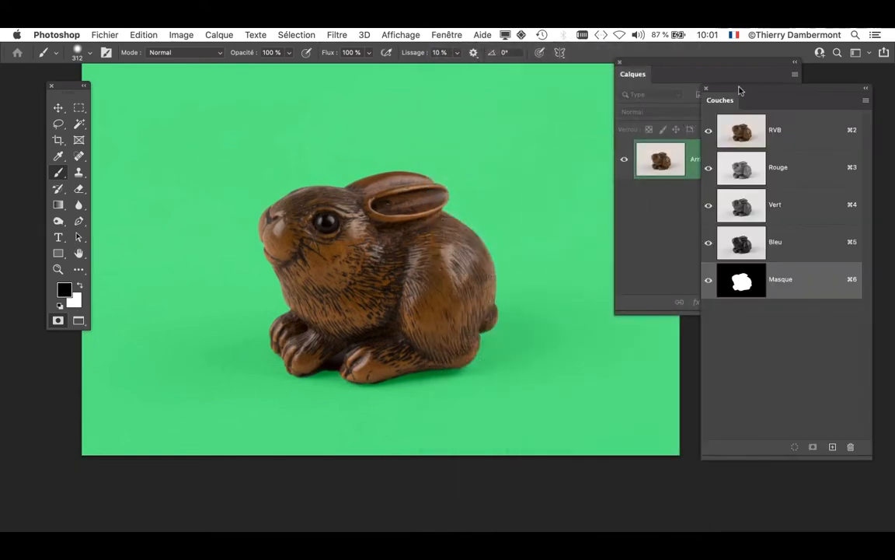
left_click_drag(740, 91, 527, 81)
left_click_drag(627, 62, 833, 62)
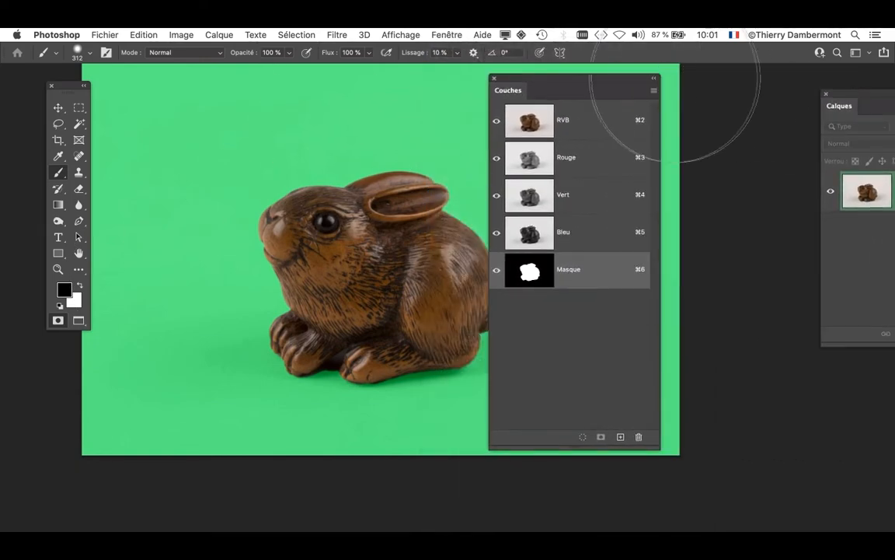
left_click_drag(634, 84, 730, 116)
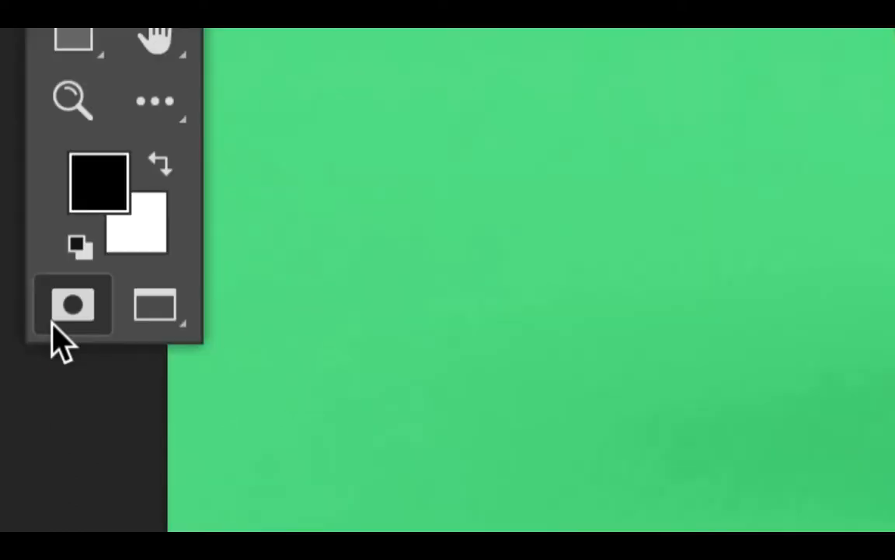
- Toggle Quick Mask mode off and on, and finally leave it to return to the rabbit selection
left_click(56, 321)
left_click(54, 322)
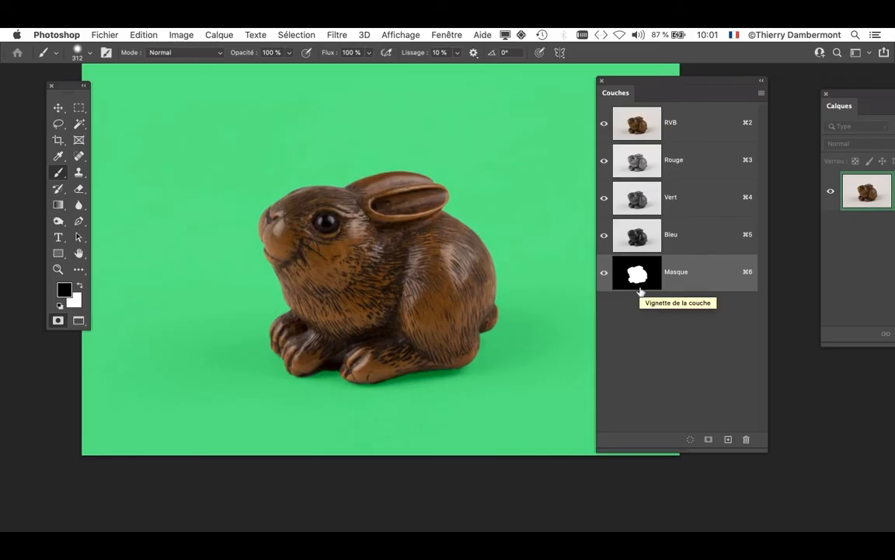
left_click(61, 323)
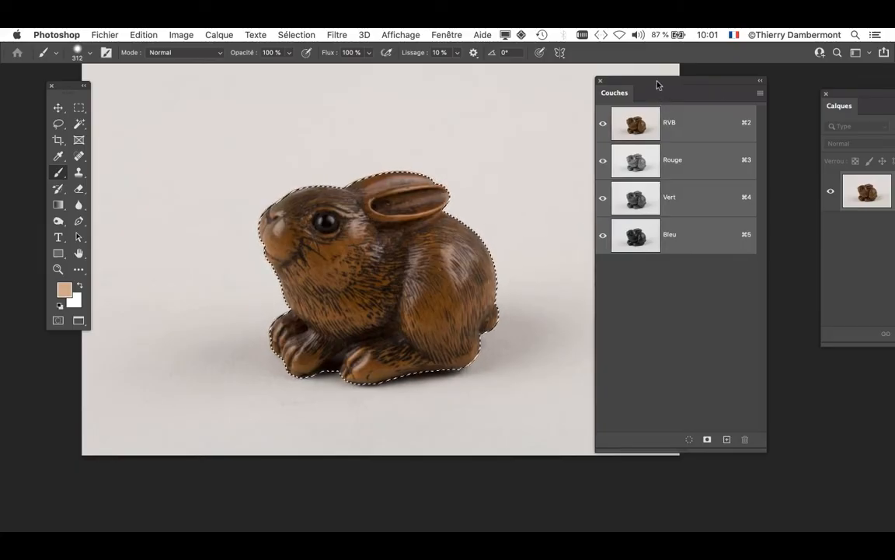
- Shorten the Couches panel, place it clear of the image, and bring the Calques panel back beside the rabbit
left_click_drag(659, 87, 113, 427)
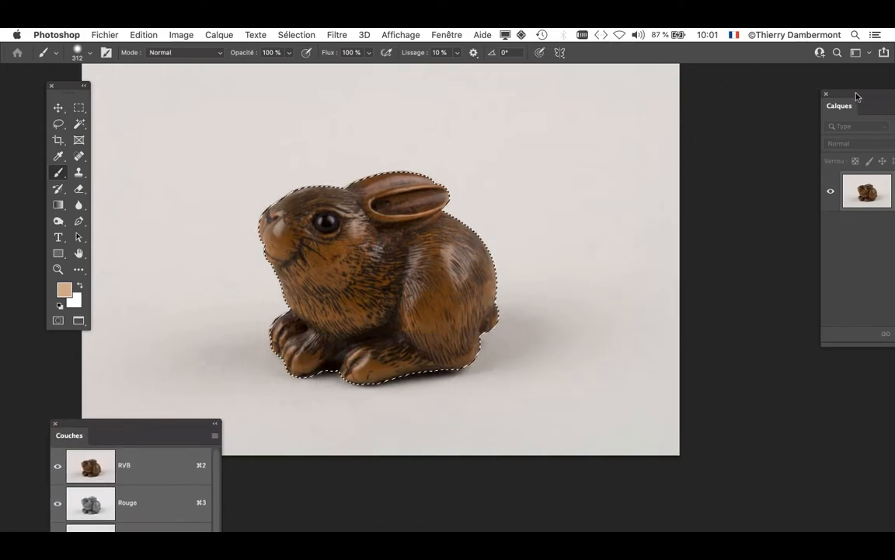
left_click_drag(856, 96, 608, 112)
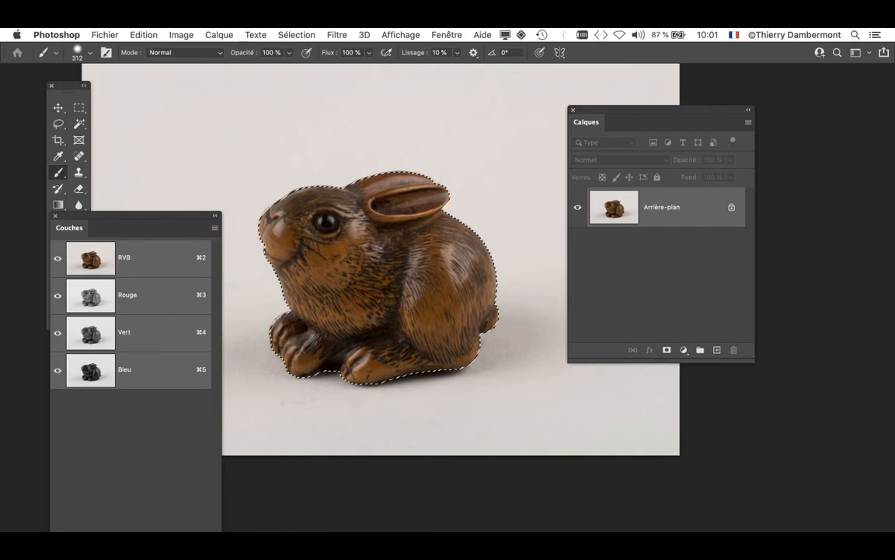
left_click_drag(221, 530, 222, 456)
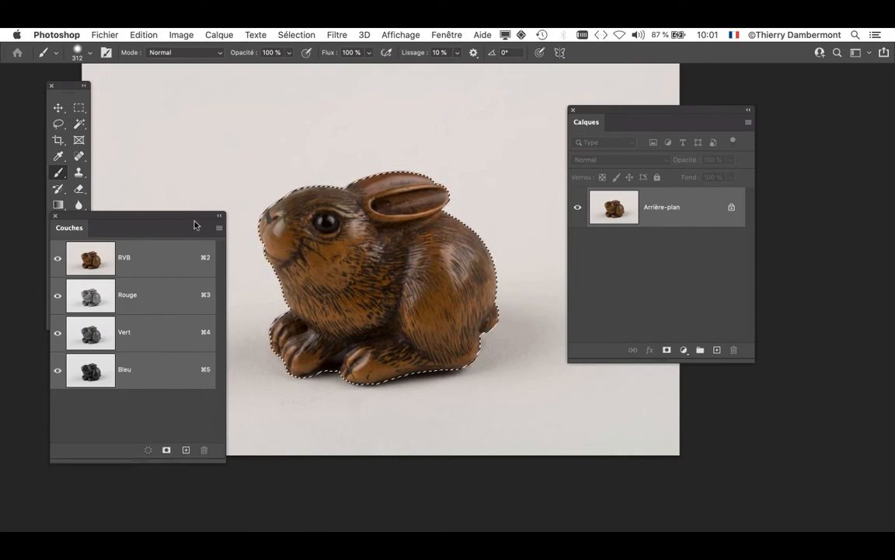
left_click_drag(194, 225, 862, 411)
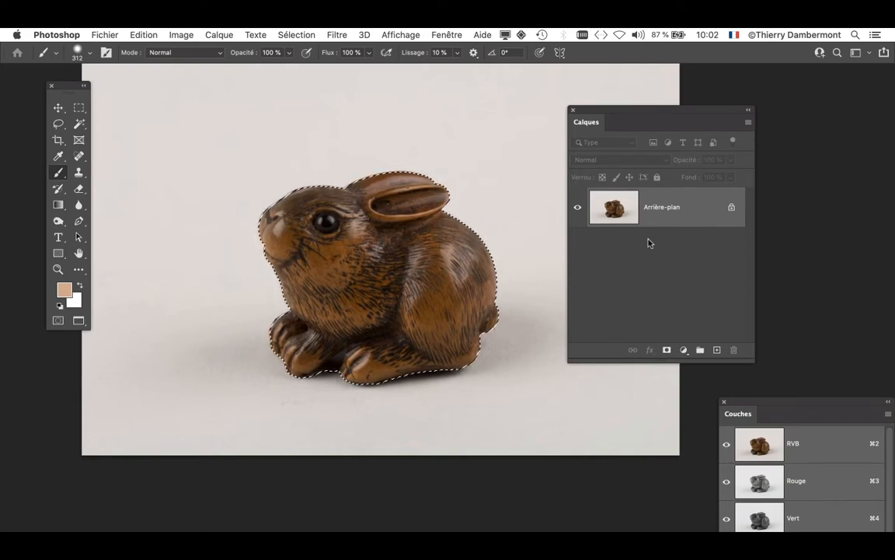
- Save the rabbit selection (Mémoriser la sélection) as a new channel in the current document, leaving its name empty
left_click(289, 34)
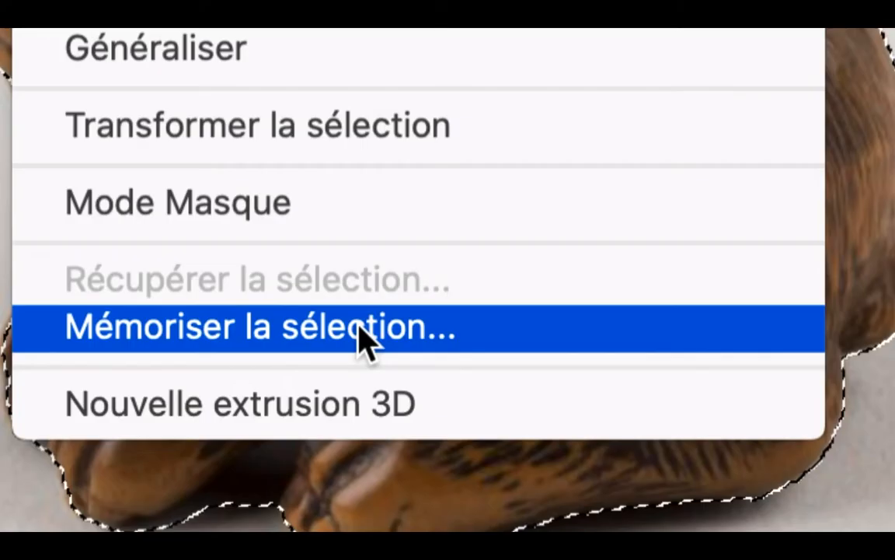
left_click(360, 327)
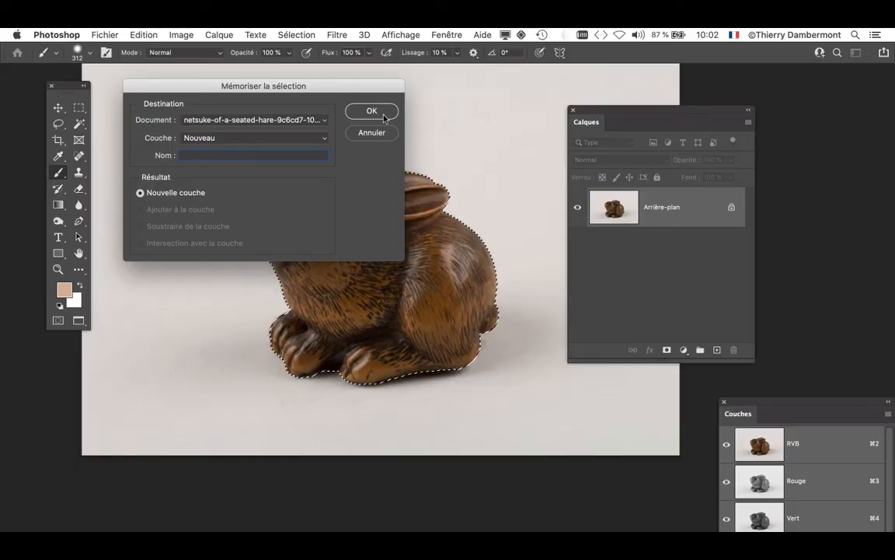
left_click(382, 114)
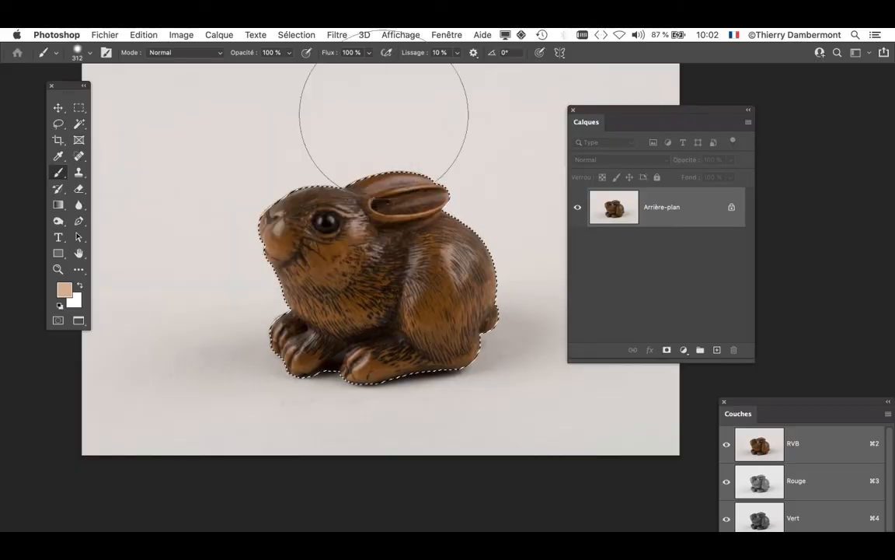
- Move the layers aside, bring the channels beside the rabbit, and display the Alpha 1 channel alone
left_click_drag(585, 115, 85, 529)
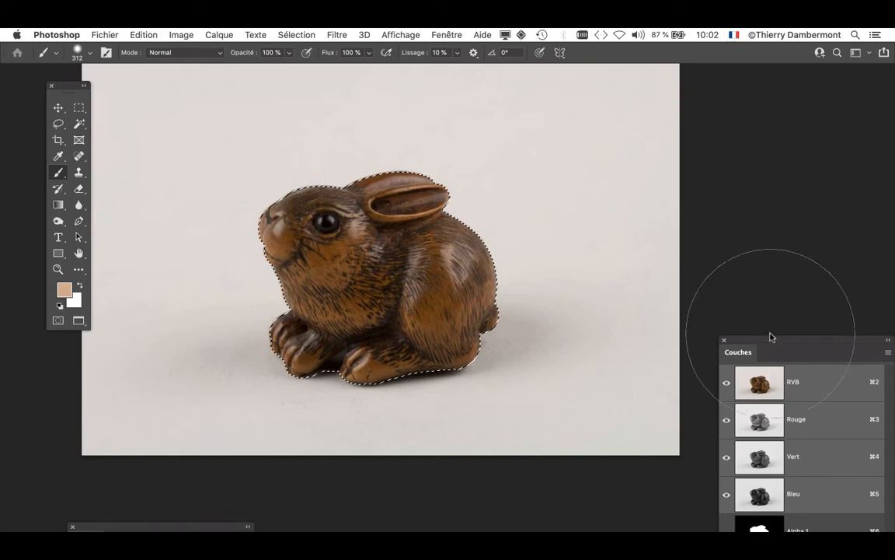
left_click_drag(766, 343, 570, 84)
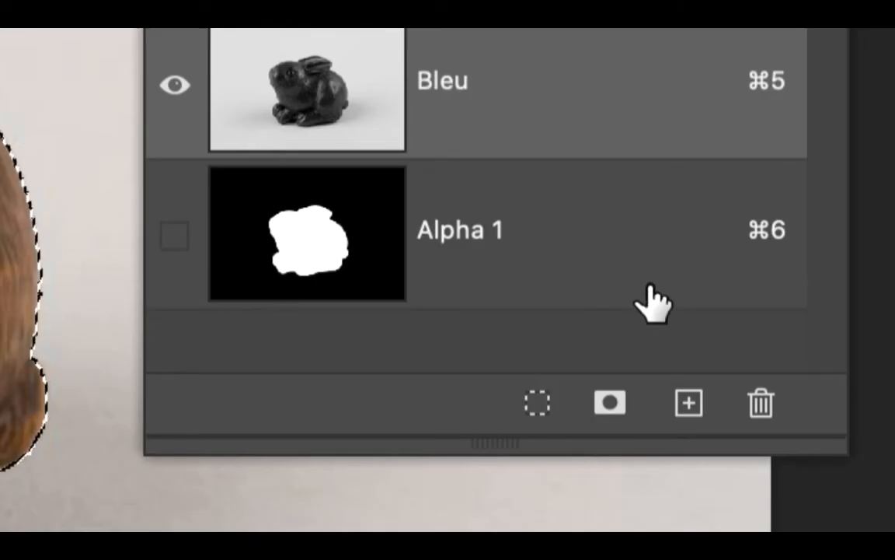
left_click(651, 290)
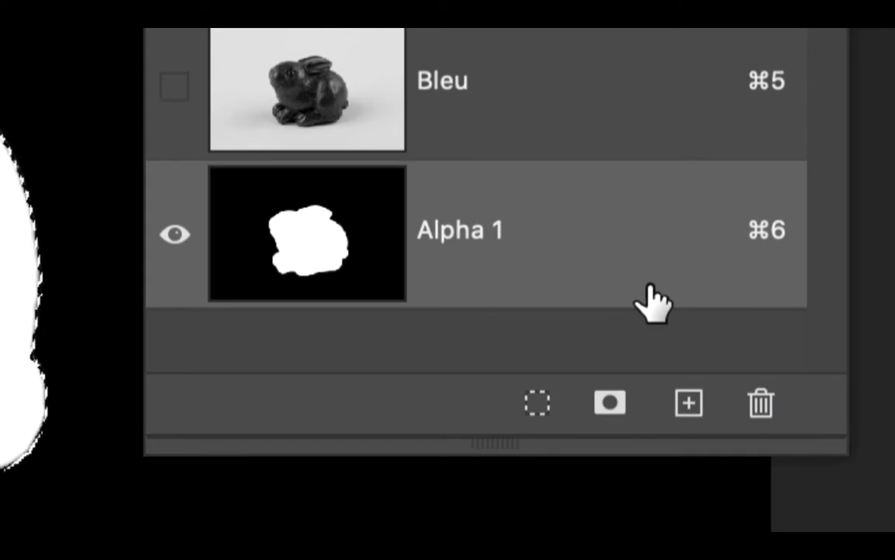
key("alt+super+8")
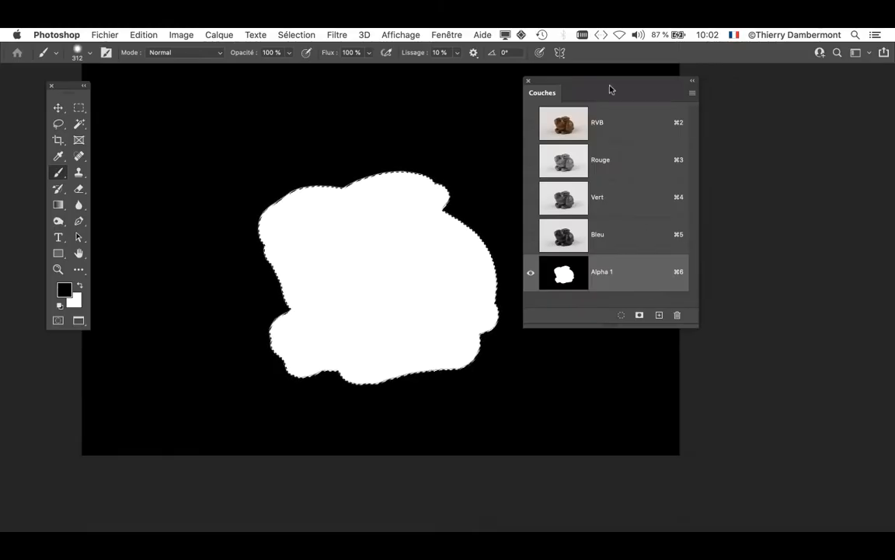
left_click_drag(609, 87, 725, 108)
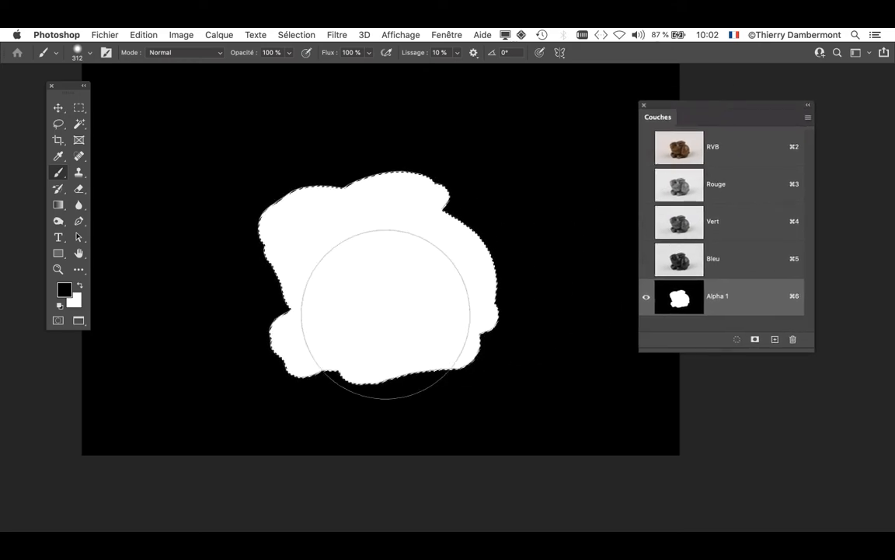
key("alt+super+8")
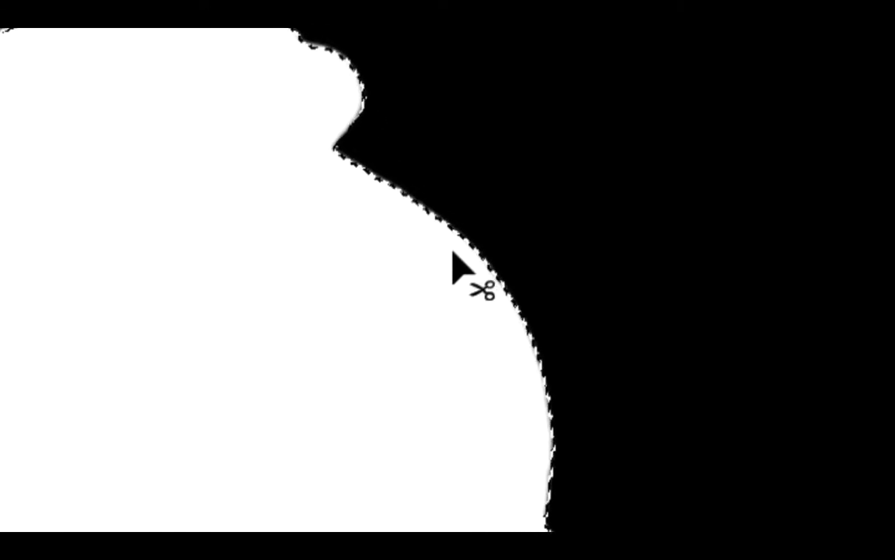
key("alt+super+8")
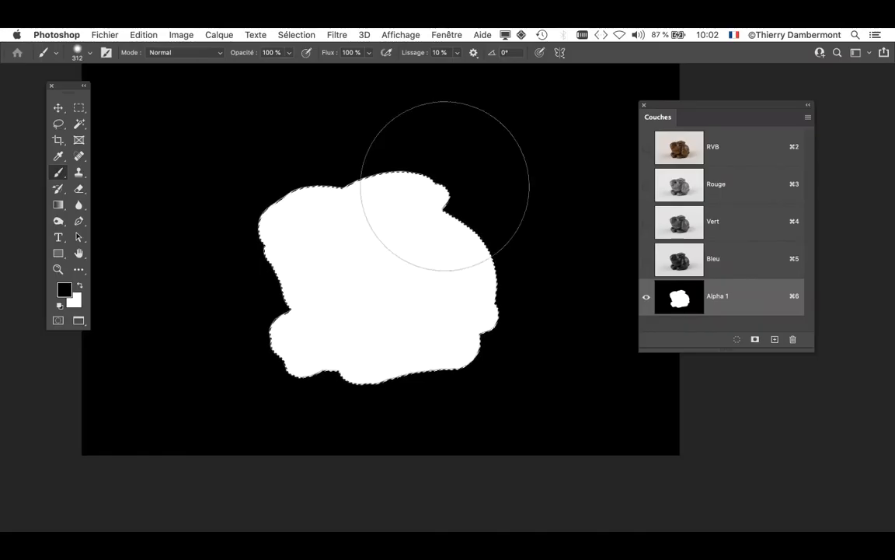
- Deselect the rabbit and show the RVB composite together with the Alpha 1 channel as a mask overlay
left_click(297, 34)
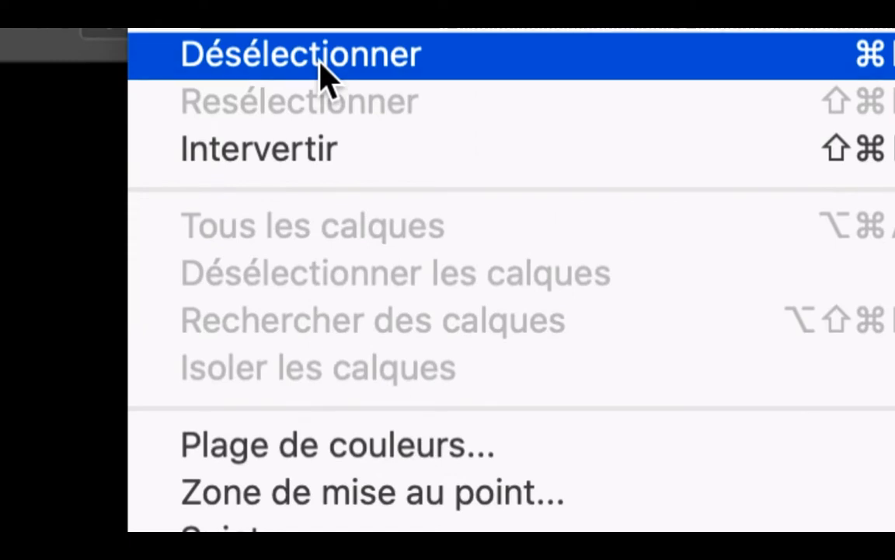
left_click(320, 63)
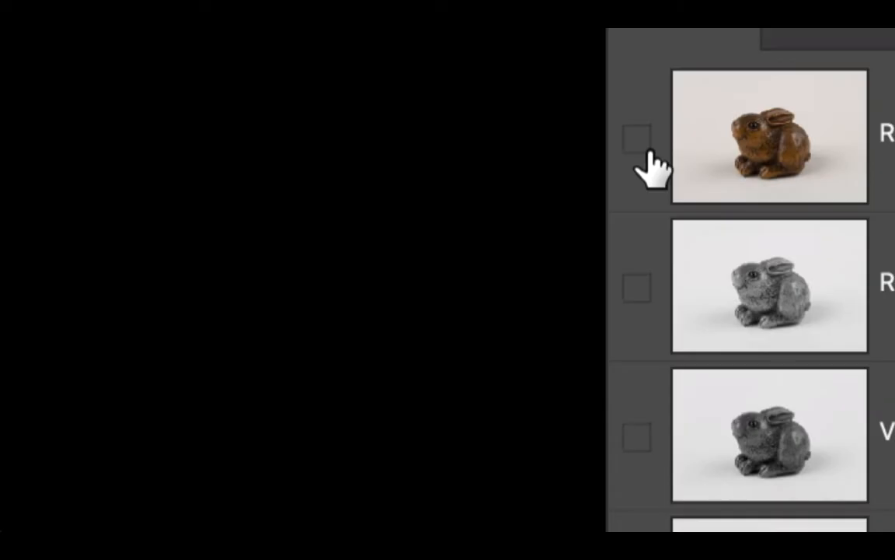
left_click(648, 151)
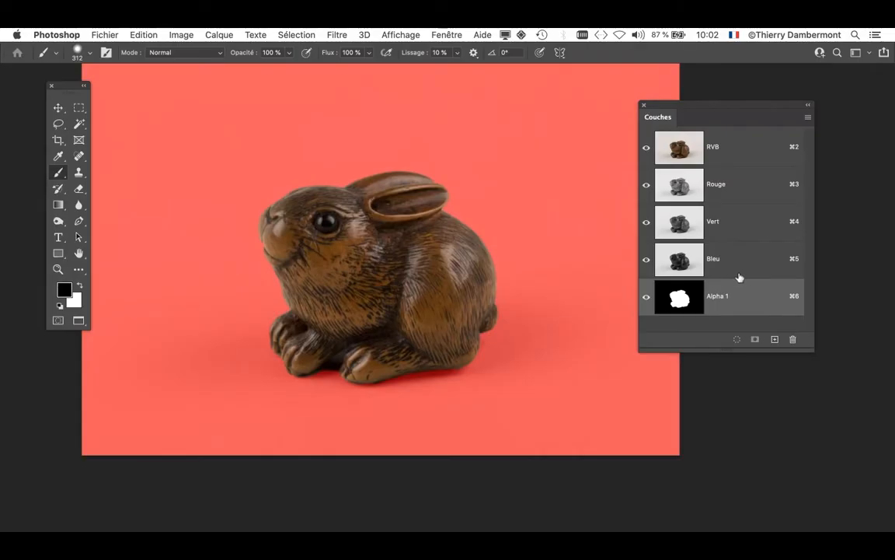
- Reduce the brush diameter to 15 px for retouching the Alpha 1 mask around the rabbit's front paws
scroll(348, 372, "up", 5)
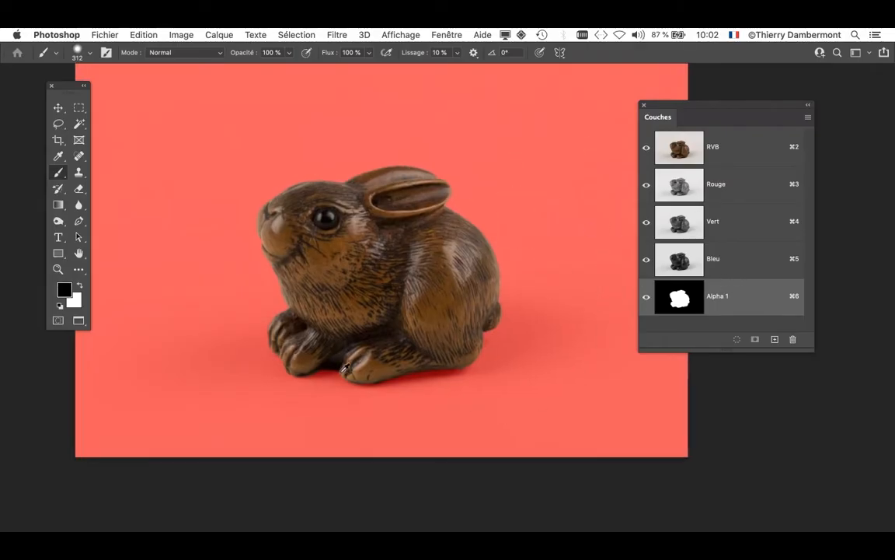
scroll(346, 368, "up", 5)
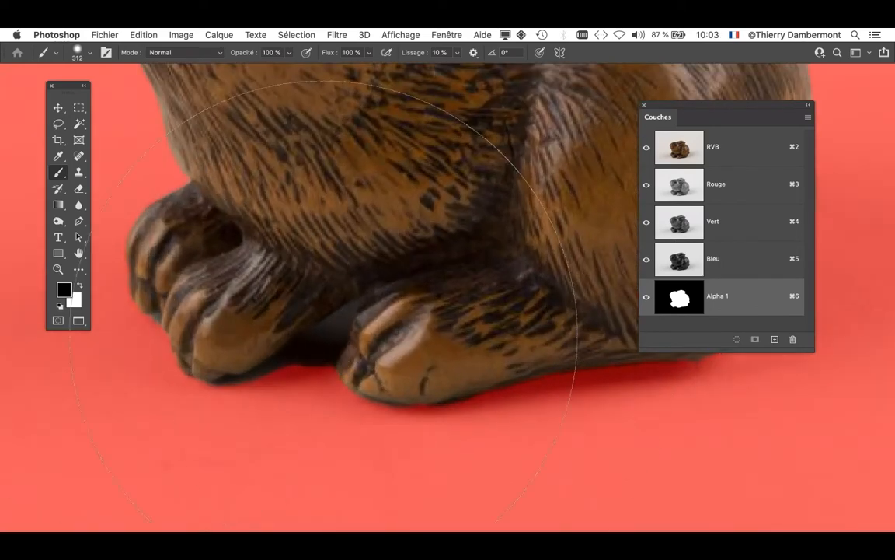
left_click_drag(438, 367, 196, 401)
left_click_drag(469, 336, 259, 356)
left_click_drag(461, 295, 361, 308)
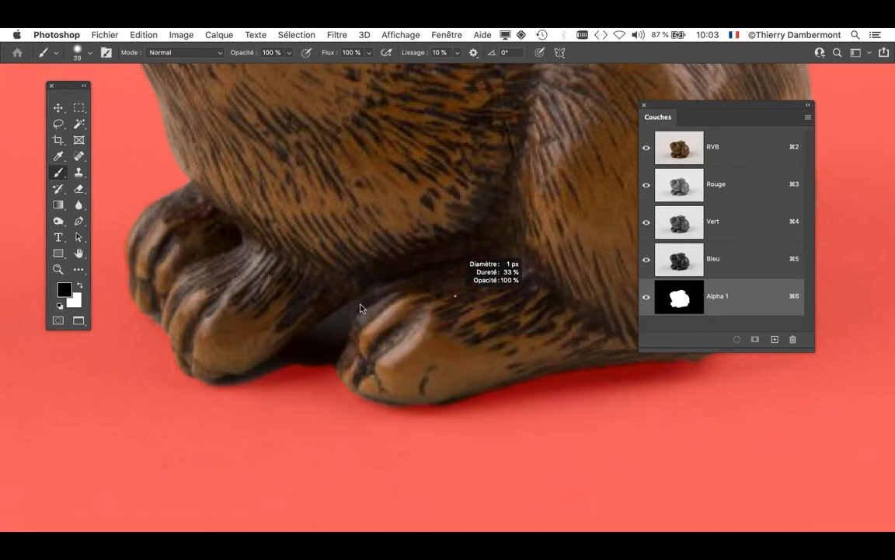
left_click_drag(447, 304, 445, 299)
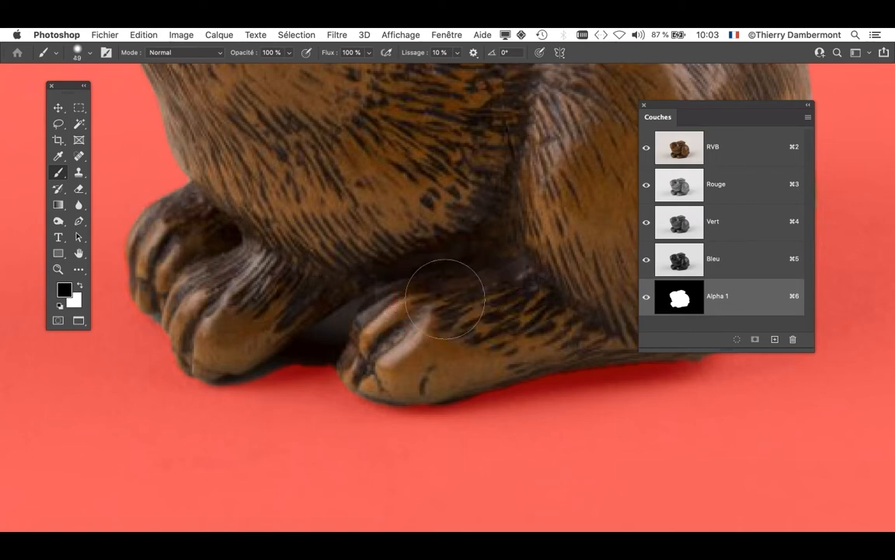
mouse_move(417, 208)
left_mouse_down()
mouse_move(394, 203)
mouse_move(385, 213)
left_mouse_up()
left_click_drag(410, 309, 373, 312)
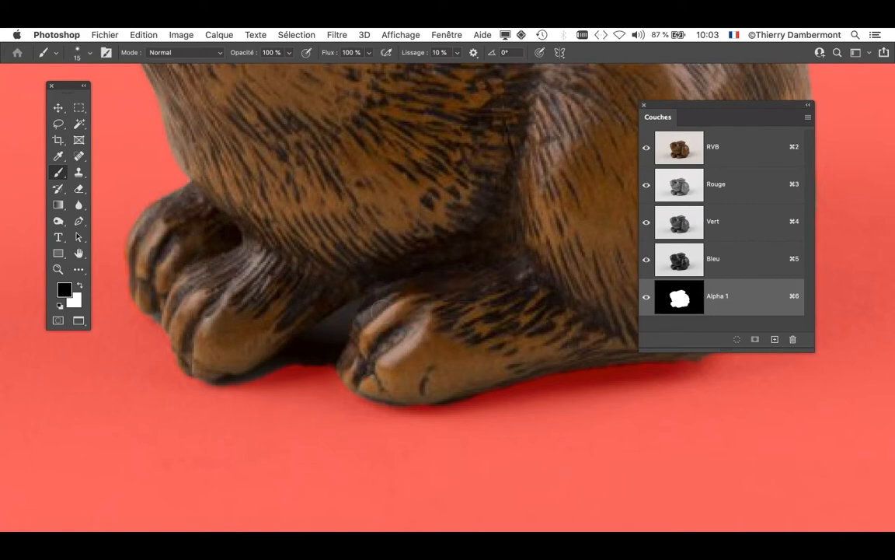
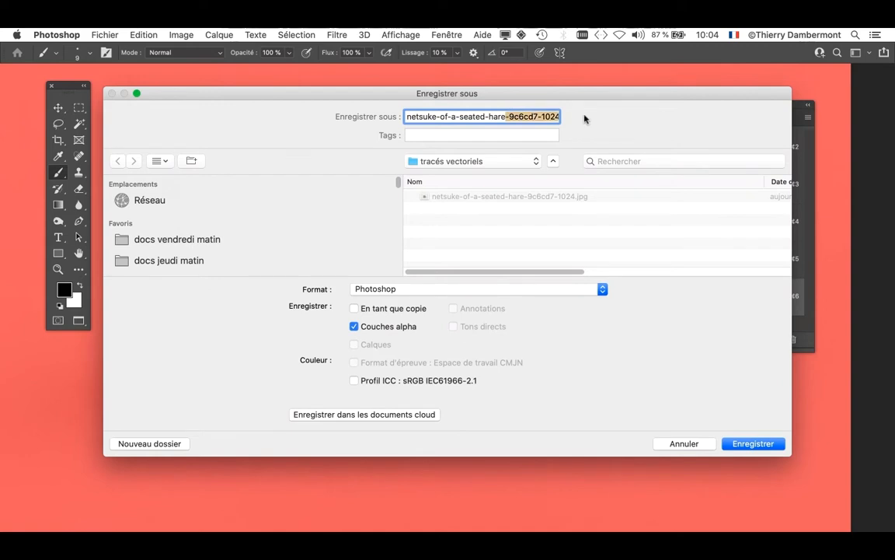
- Save the document as netsuke-of-a-seated-hare-01.psd in the tracés vectoriels folder, in Photoshop format with its alpha channels
key("BackSpace")
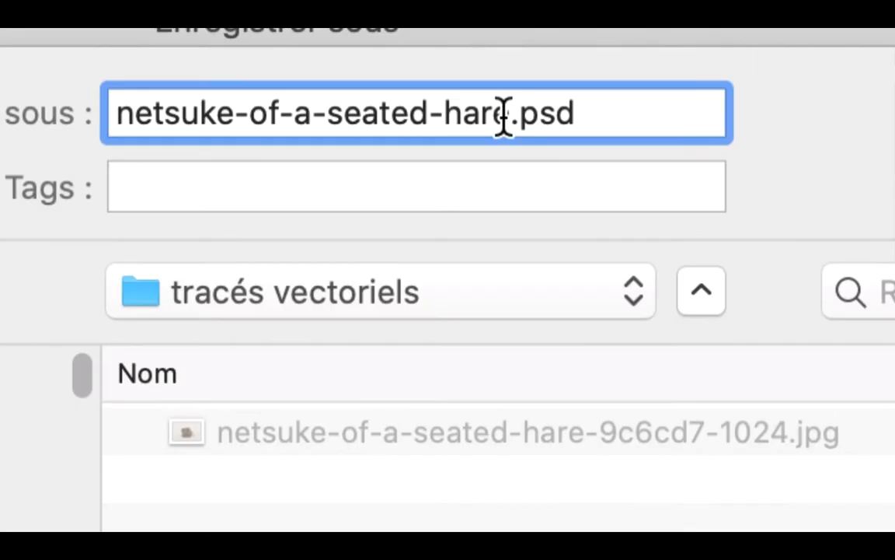
type("-01")
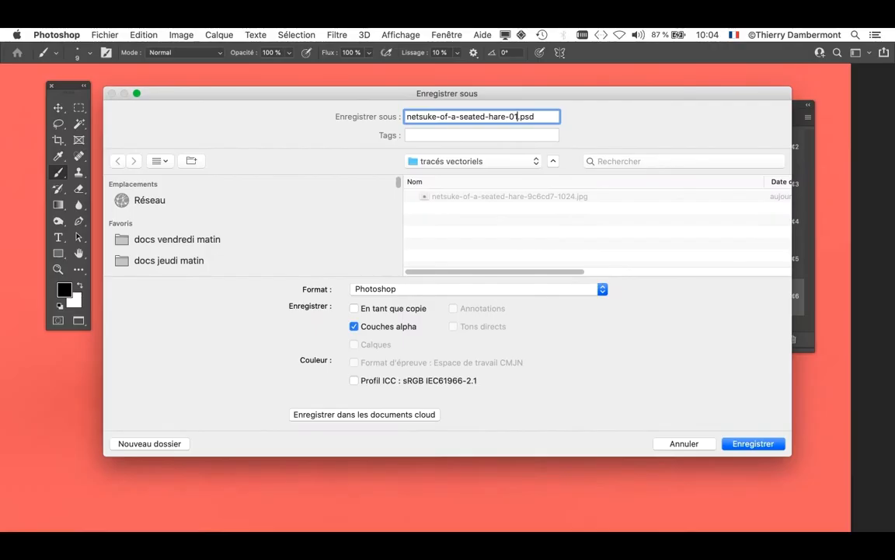
key("Return")
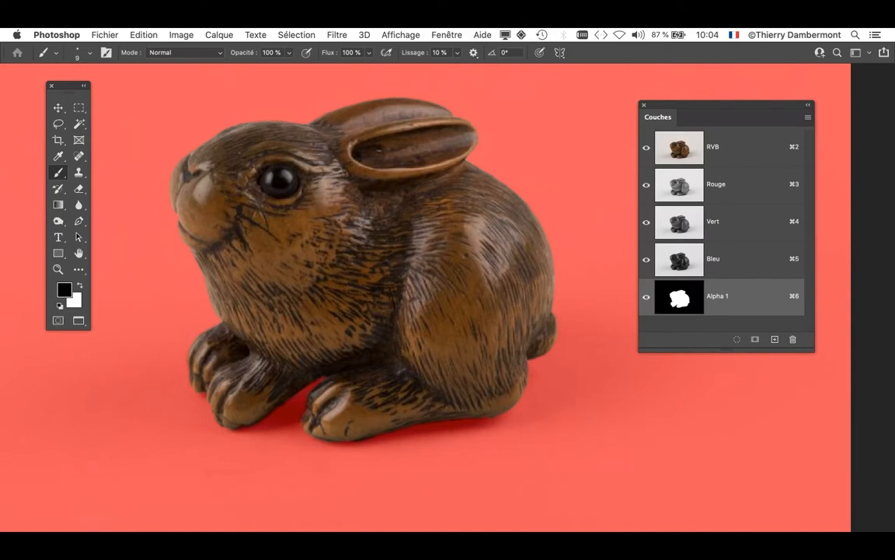
- Move the Couches panel closer to the rabbit, enlarge it, and load the Alpha 1 channel as a selection
left_click_drag(691, 105, 640, 106)
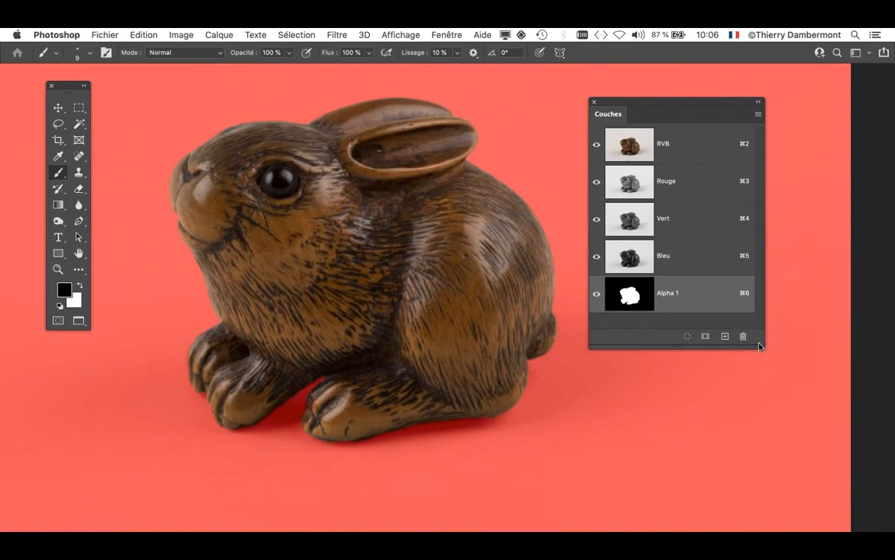
left_click_drag(759, 345, 770, 402)
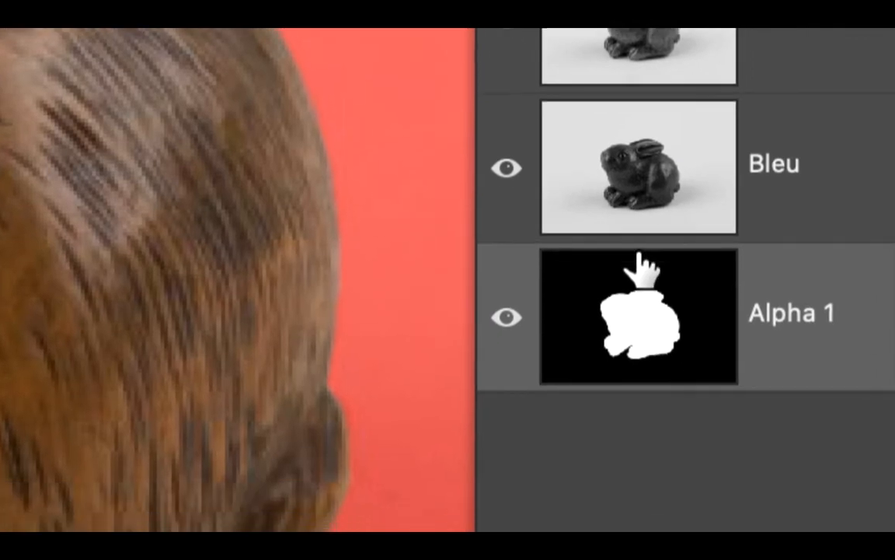
left_click_drag(638, 256, 647, 320)
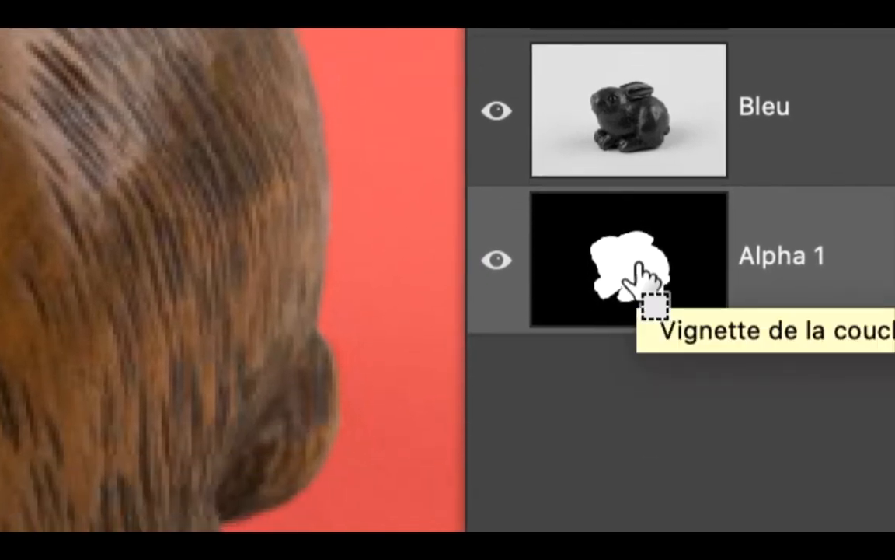
left_click(637, 268, "ctrl")
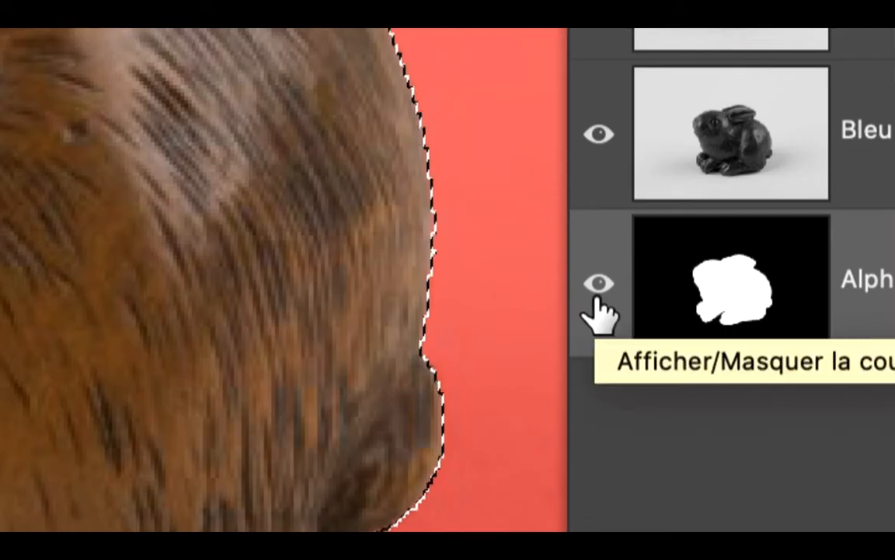
- Hide the Alpha 1 channel and make the RVB composite the active channel, keeping the rabbit selected
left_click(599, 286)
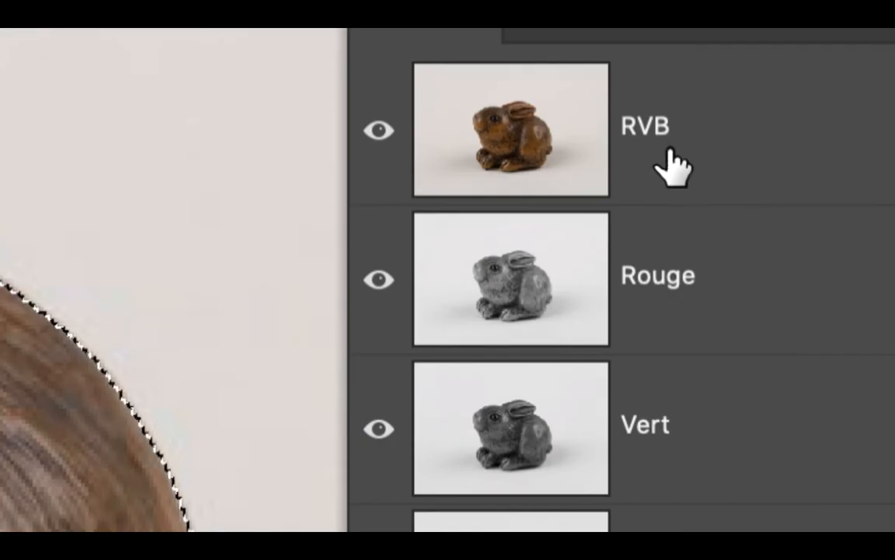
left_click(670, 156)
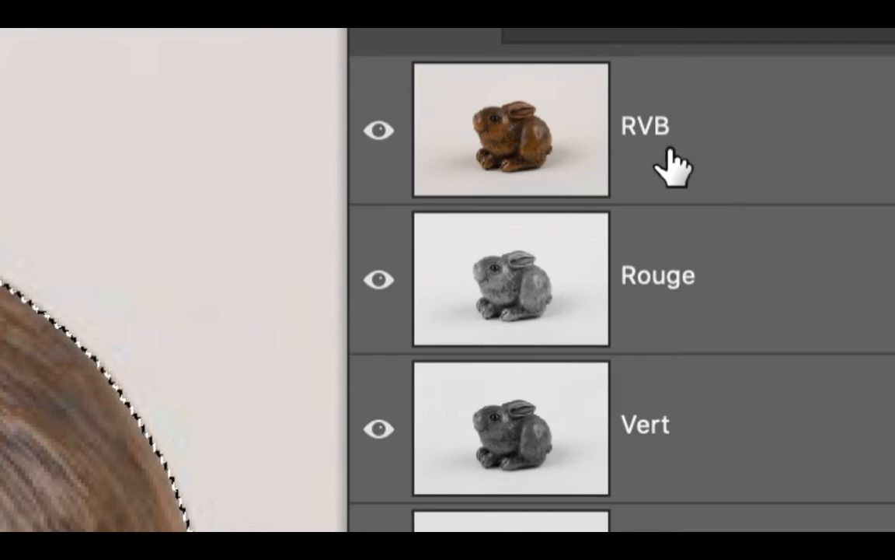
left_click_drag(667, 160, 673, 167)
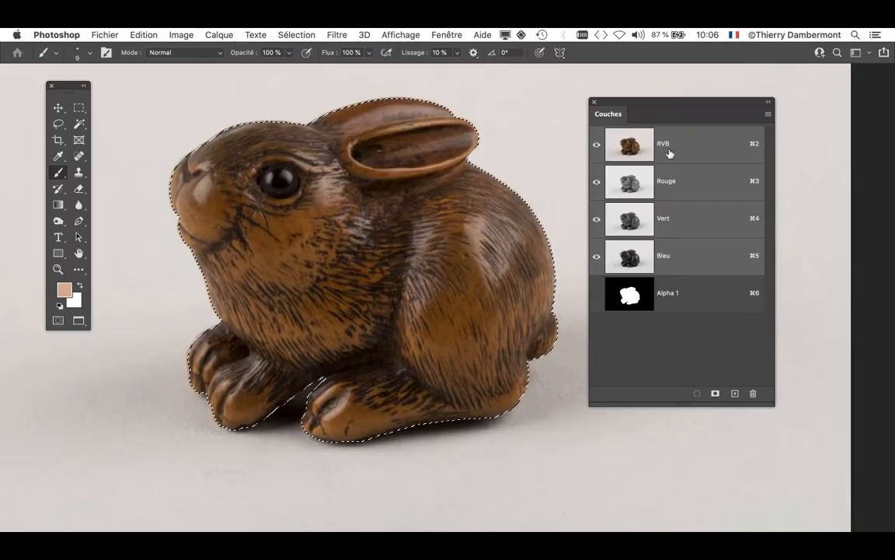
scroll(436, 249, "down", 2)
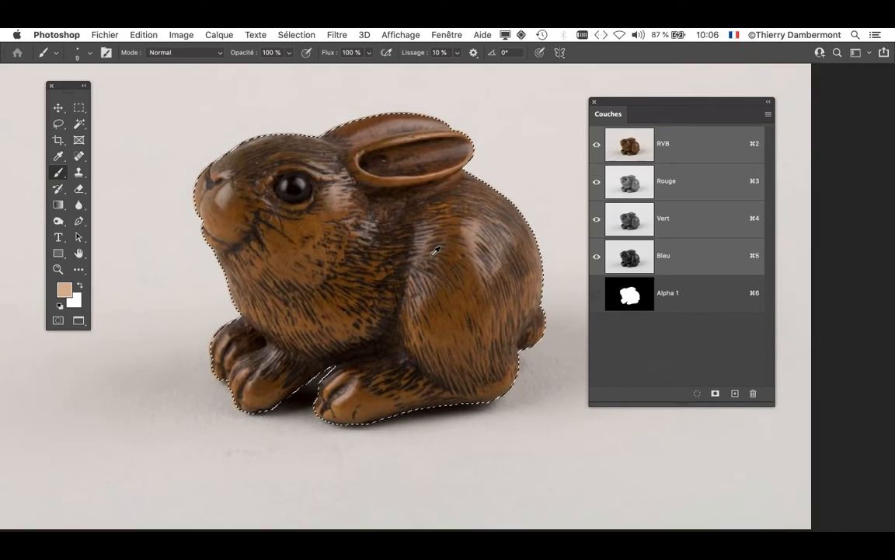
scroll(436, 250, "down", 2)
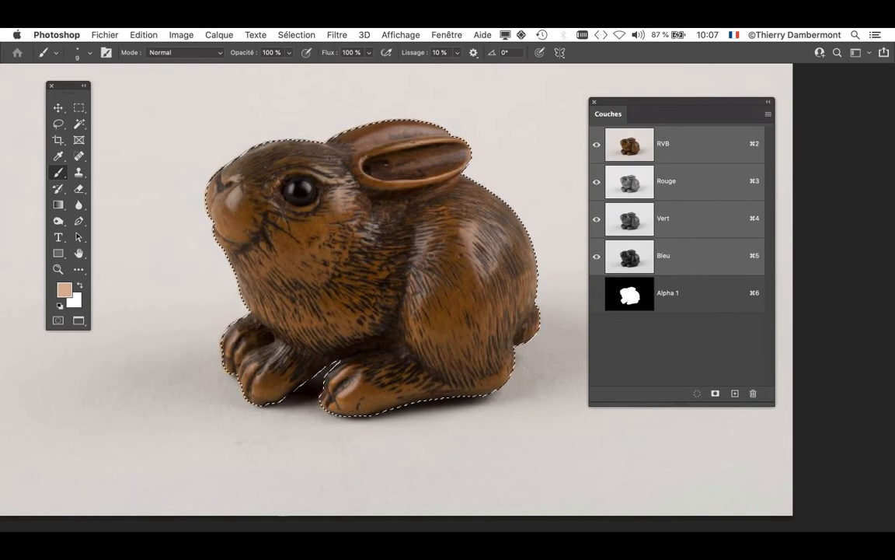
- Show the Calques panel, place it below the Couches panel, and collapse it
left_click(454, 34)
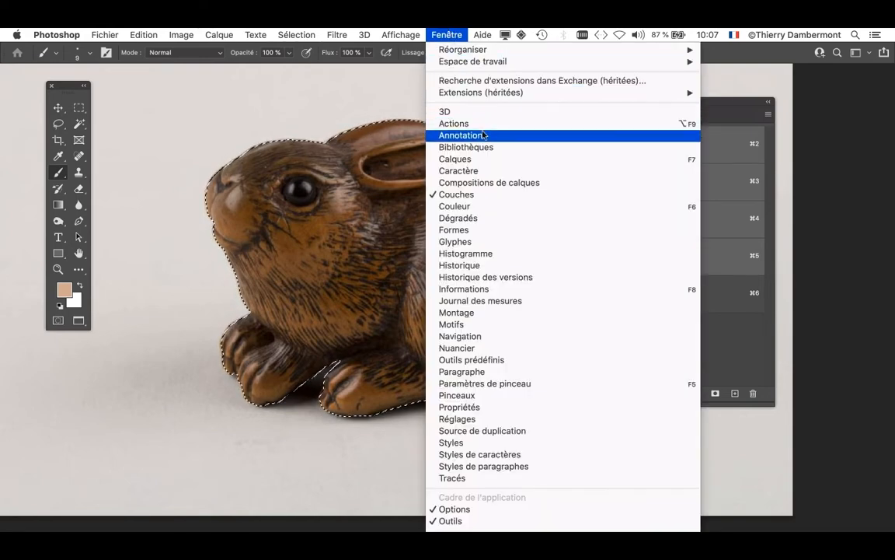
left_click(486, 159)
left_click_drag(166, 335, 210, 86)
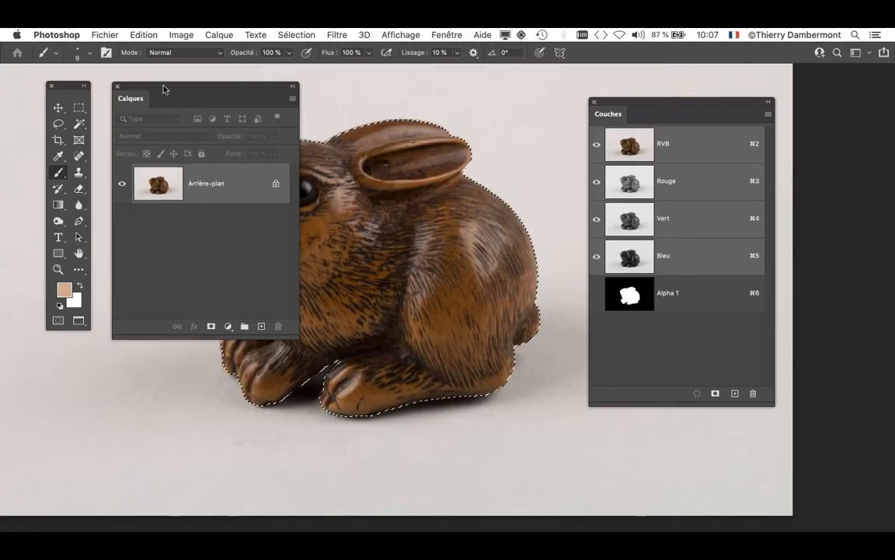
left_click_drag(172, 97, 644, 454)
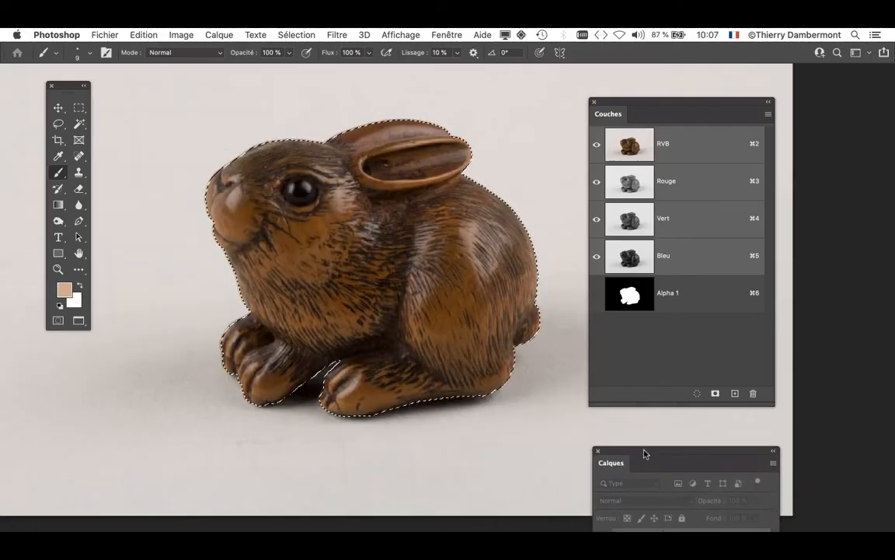
double_click(644, 454)
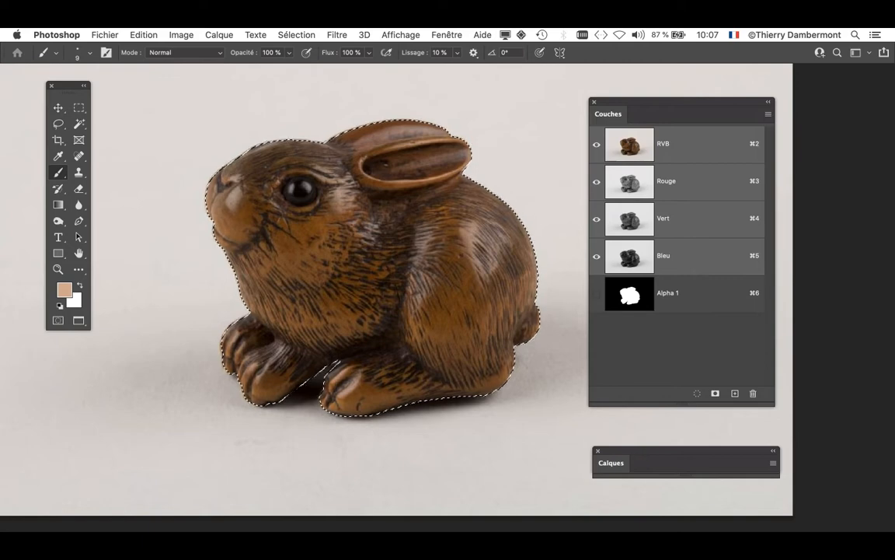
- Move the Couches panel away from the rabbit, then show the Tracés panel, reduce its size, and place it beside the channels
left_click_drag(283, 227, 210, 208)
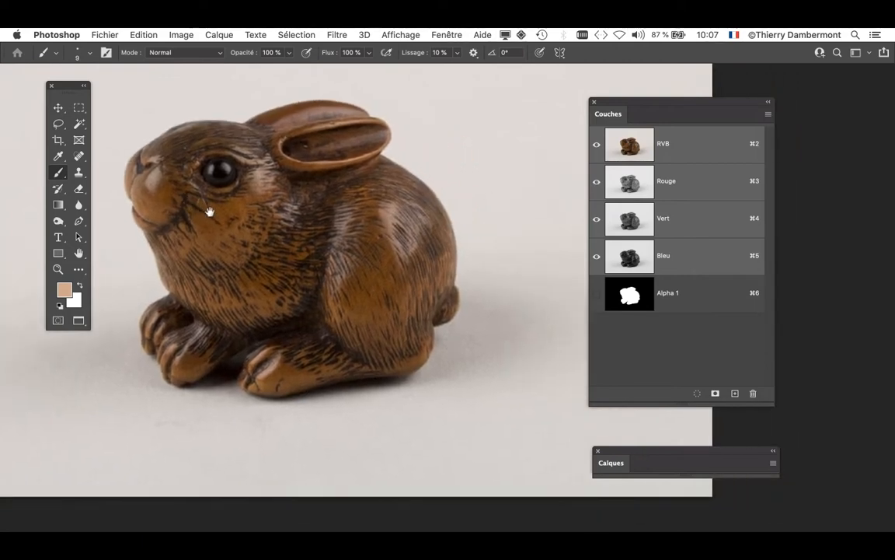
left_click_drag(643, 104, 724, 87)
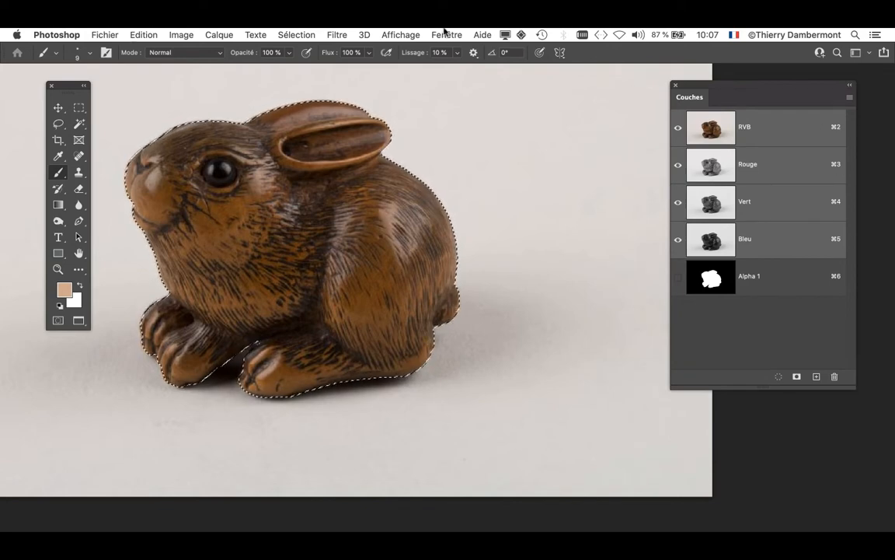
left_click(446, 34)
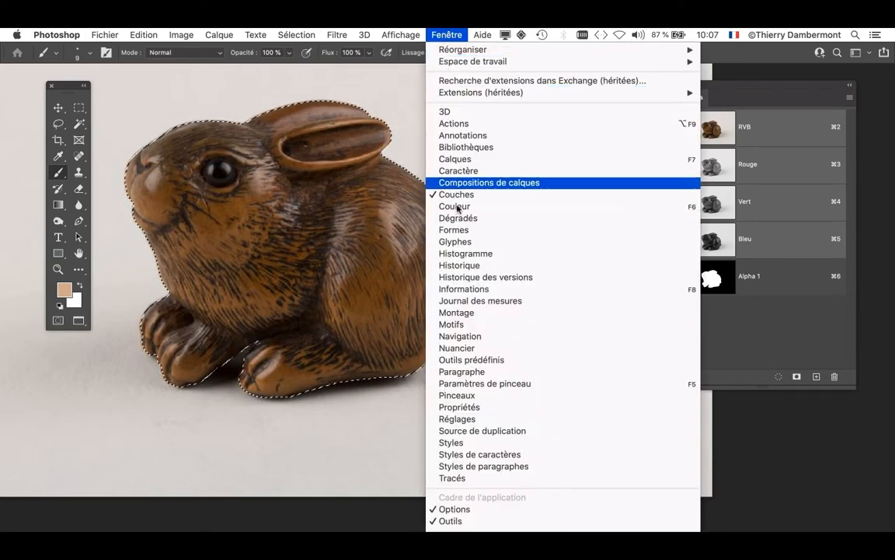
left_click(482, 478)
left_click_drag(285, 222, 147, 210)
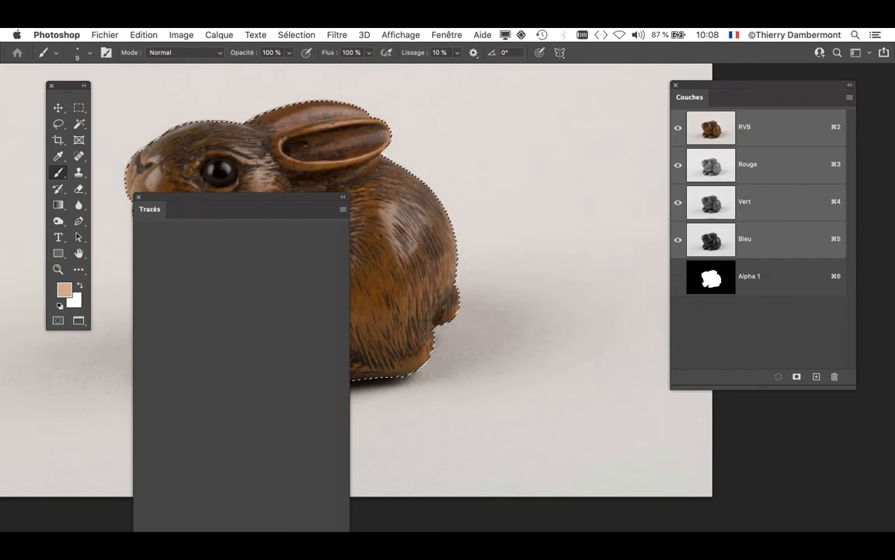
left_click_drag(349, 531, 329, 331)
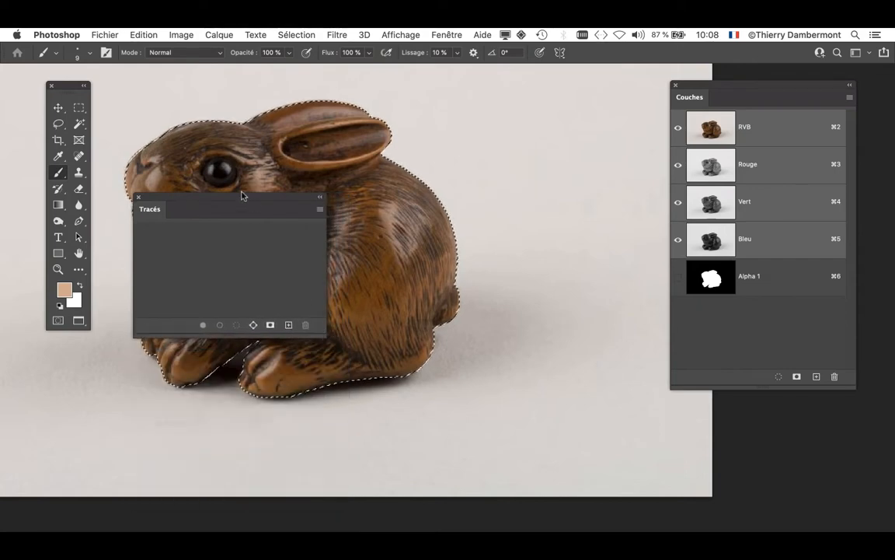
left_click_drag(250, 202, 539, 102)
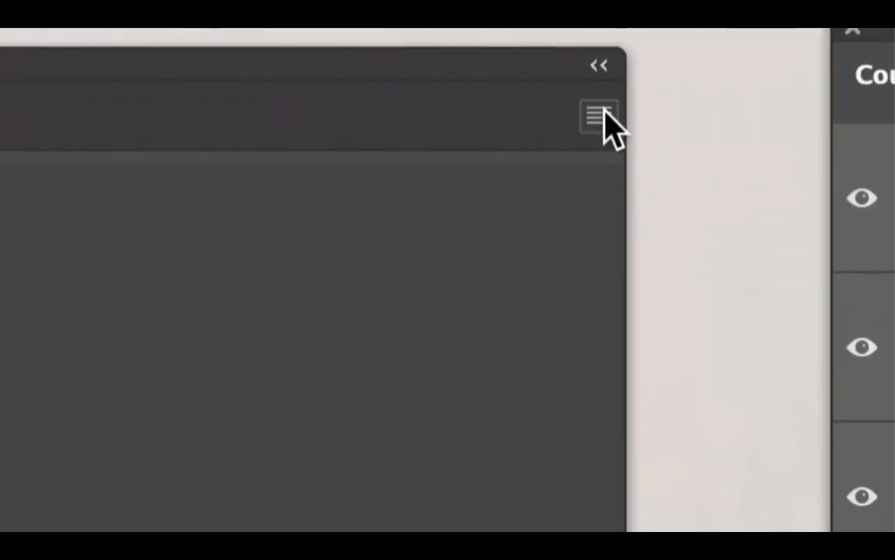
- Convert the rabbit selection into a work path (tracé de travail) with a tolerance of 2,0 pixels
left_click(603, 113)
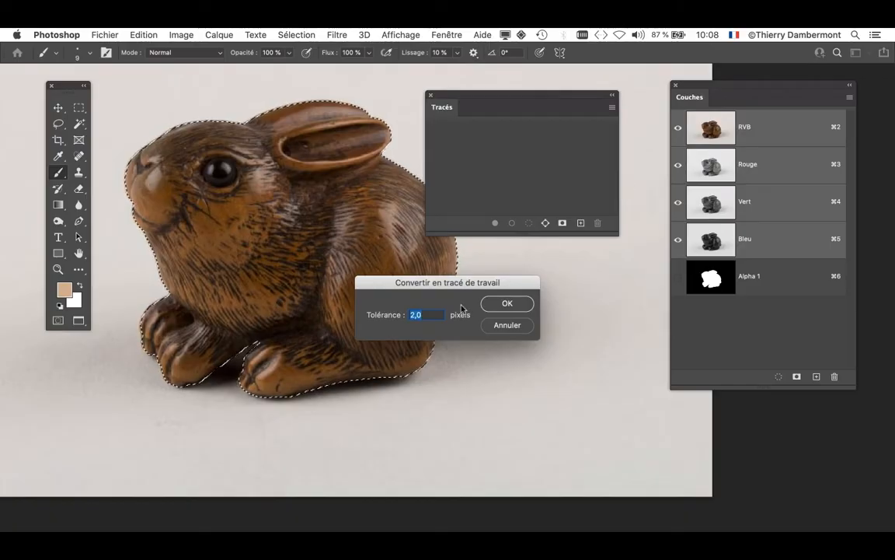
left_click_drag(458, 285, 565, 140)
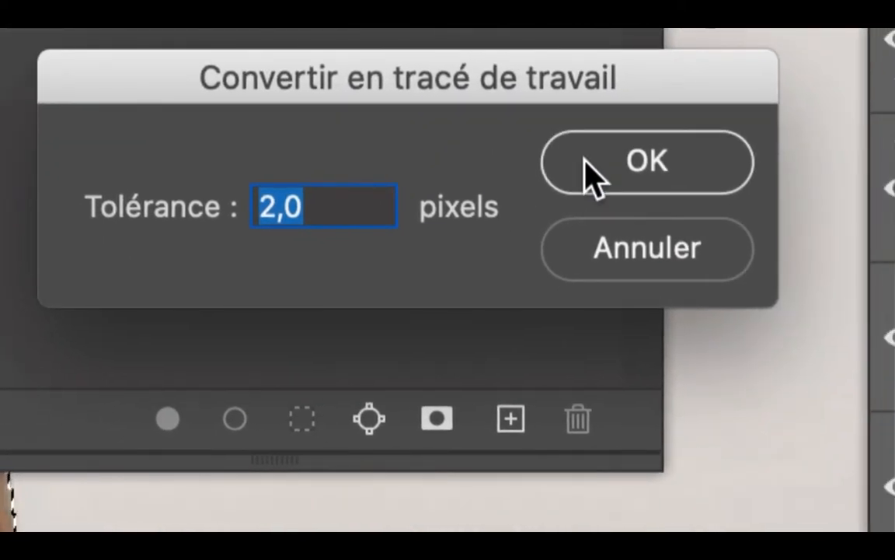
left_click(591, 175)
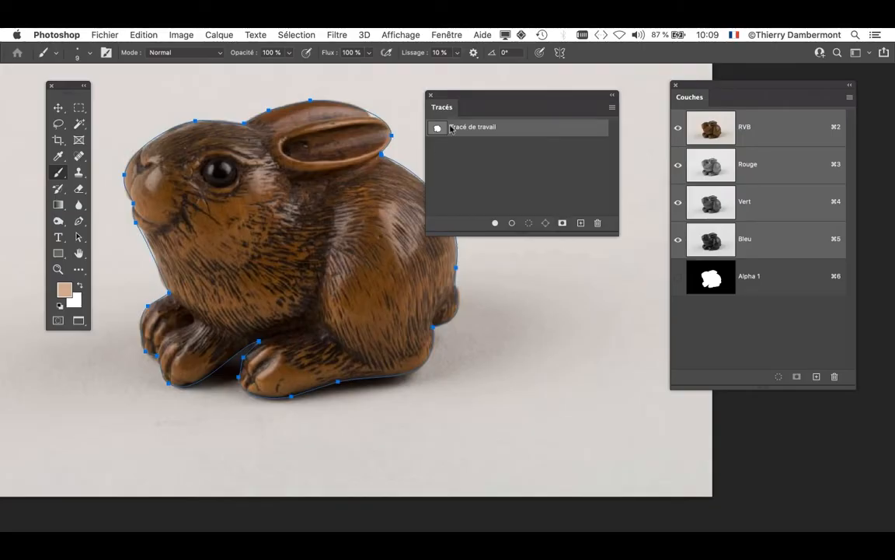
- Place the Tracés panel below the rabbit and bring the Couches panel back beside it to compare the path with Alpha 1
left_click_drag(456, 101, 527, 91)
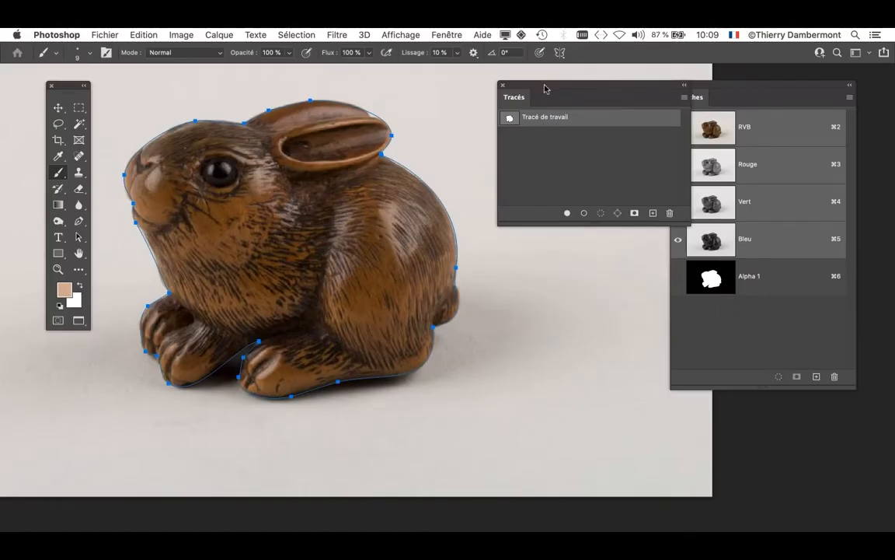
left_click_drag(545, 89, 86, 443)
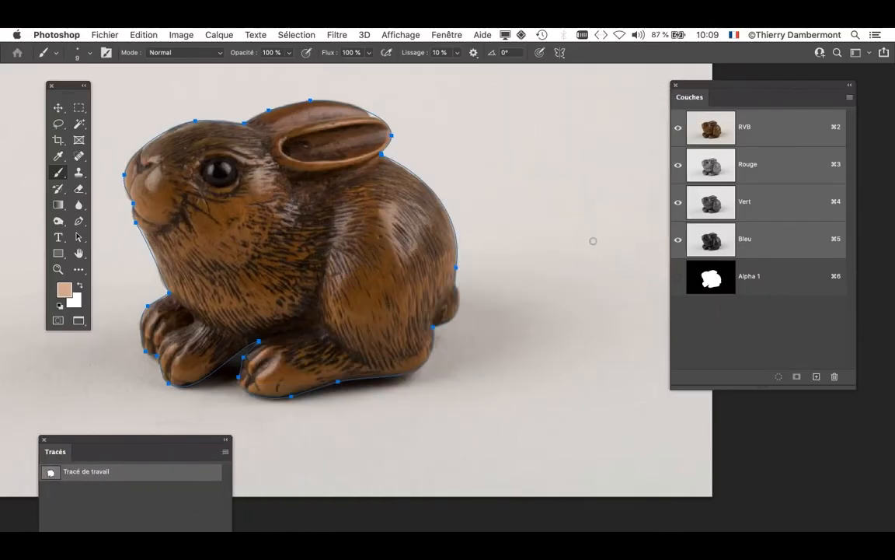
left_click_drag(699, 102, 531, 123)
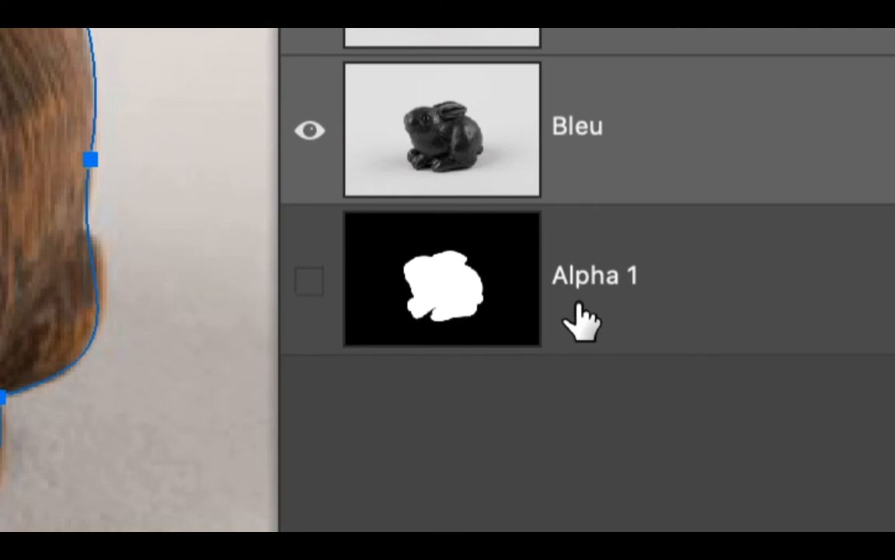
left_click_drag(577, 305, 576, 309)
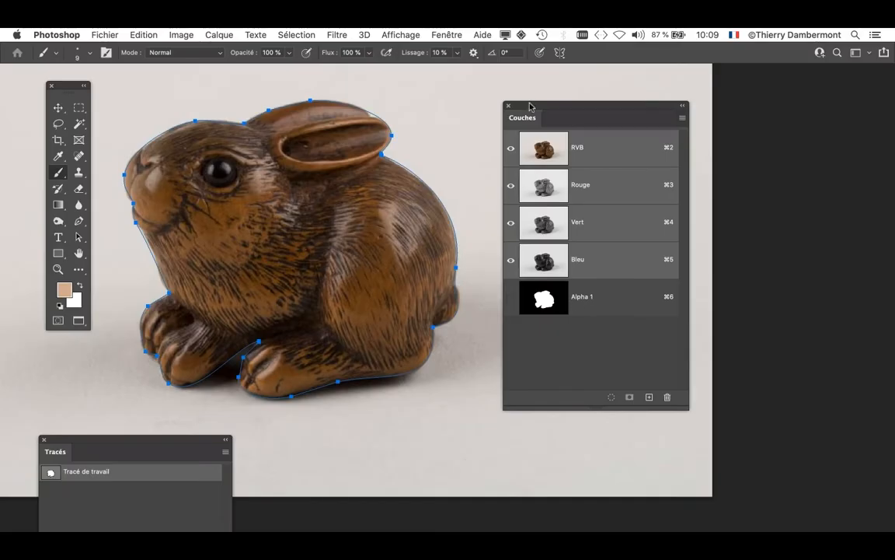
- Move the Couches and Tracés panels clear of the rabbit and store the temporary work path as a permanent path
left_click_drag(529, 106, 706, 93)
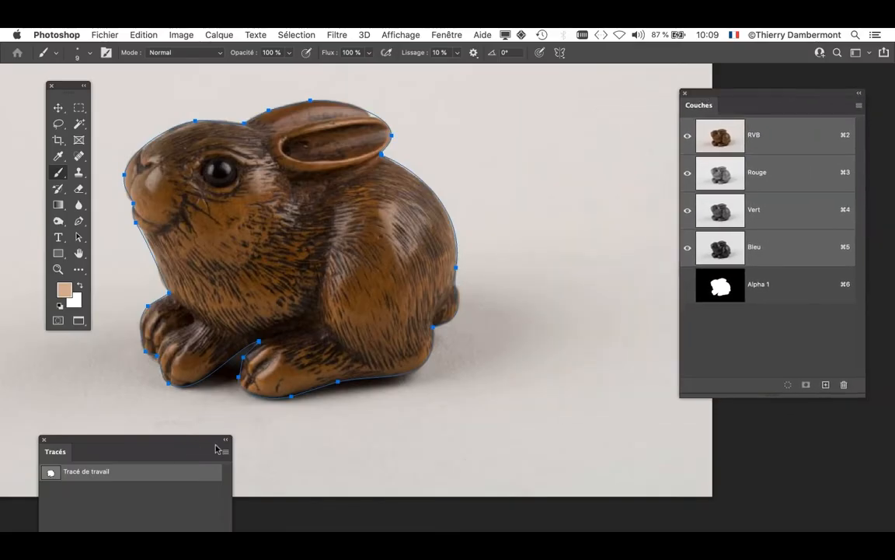
left_click_drag(192, 445, 627, 96)
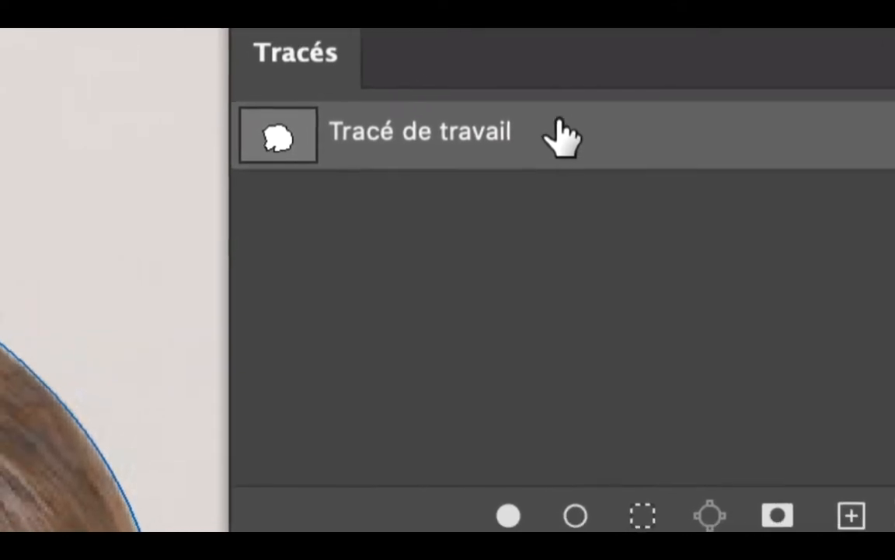
left_click_drag(565, 131, 613, 239)
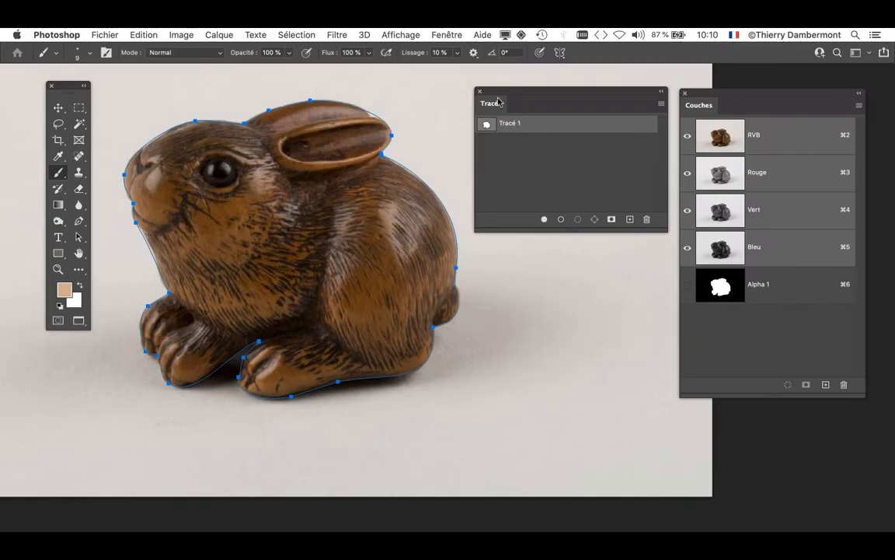
left_click_drag(498, 101, 576, 202)
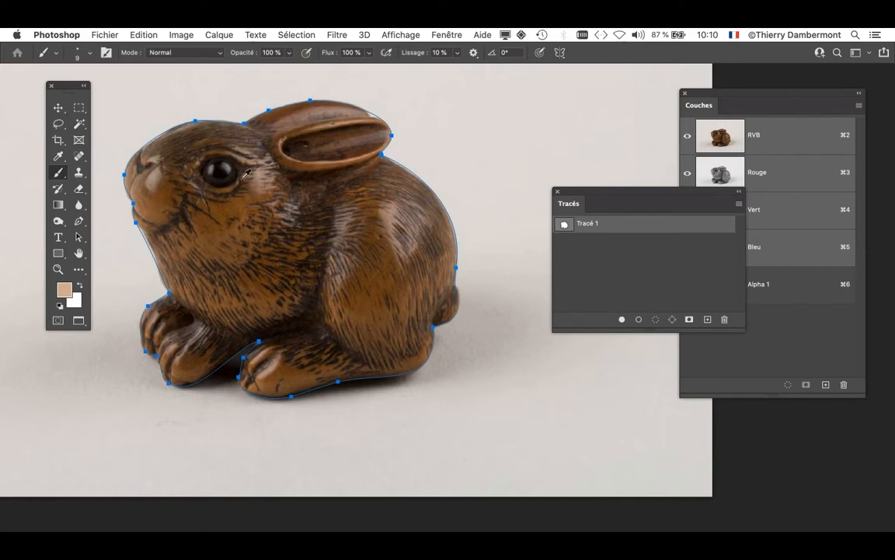
- Examine closely how the path follows the rabbit's outline around the tip of the ear
scroll(246, 172, "up", 5)
scroll(401, 225, "up", 5)
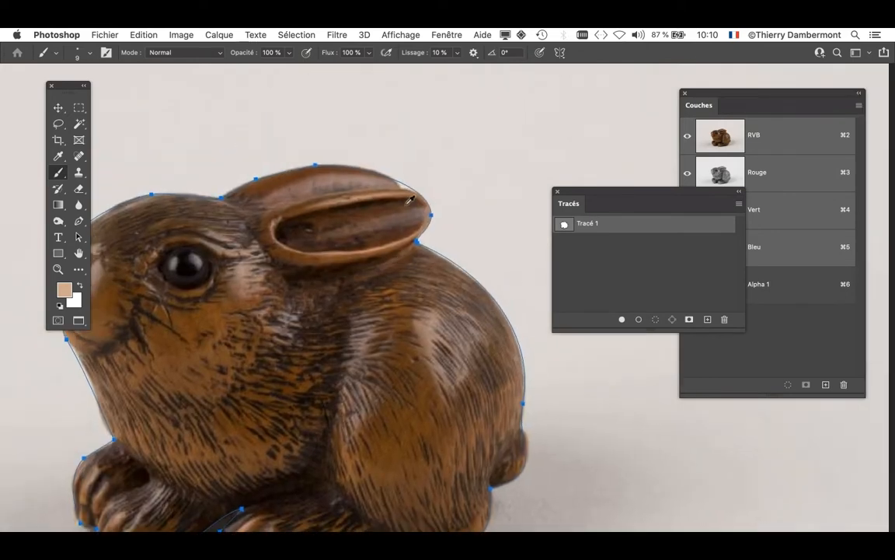
scroll(410, 201, "up", 2)
scroll(409, 200, "down", 3)
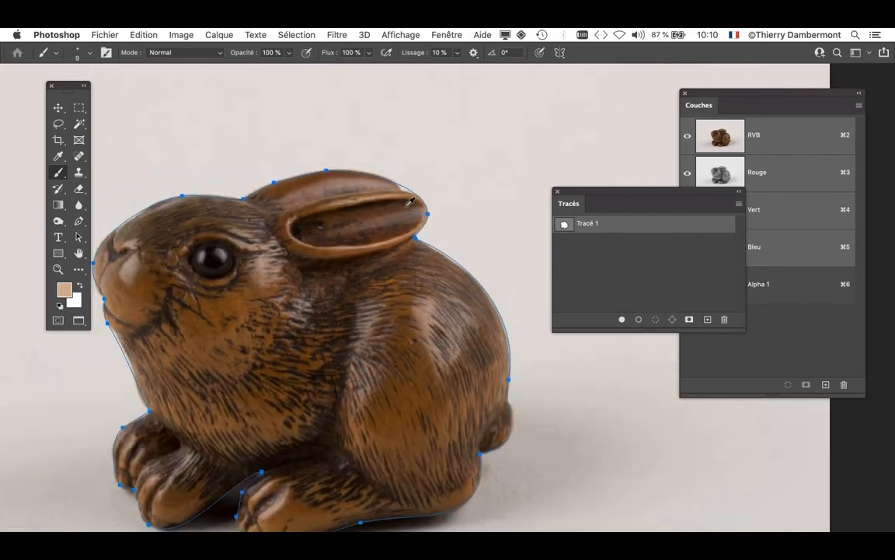
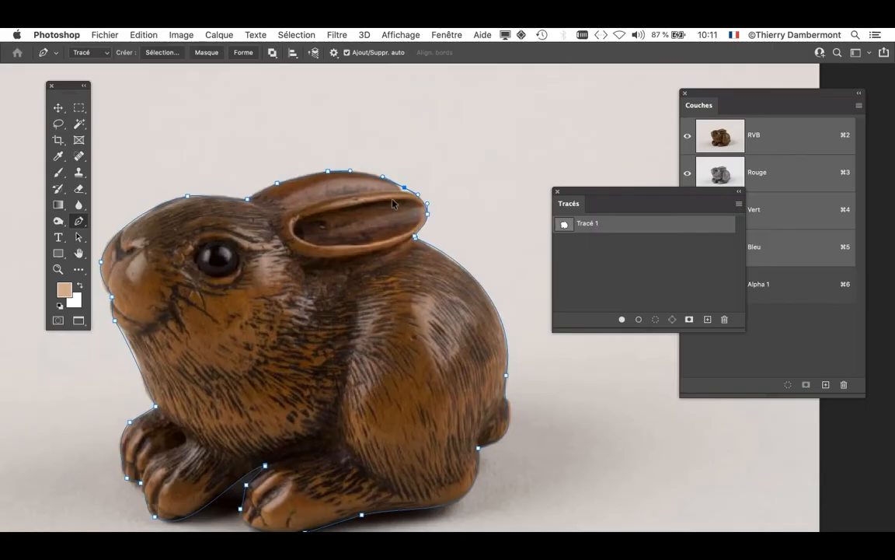
scroll(392, 201, "up", 6)
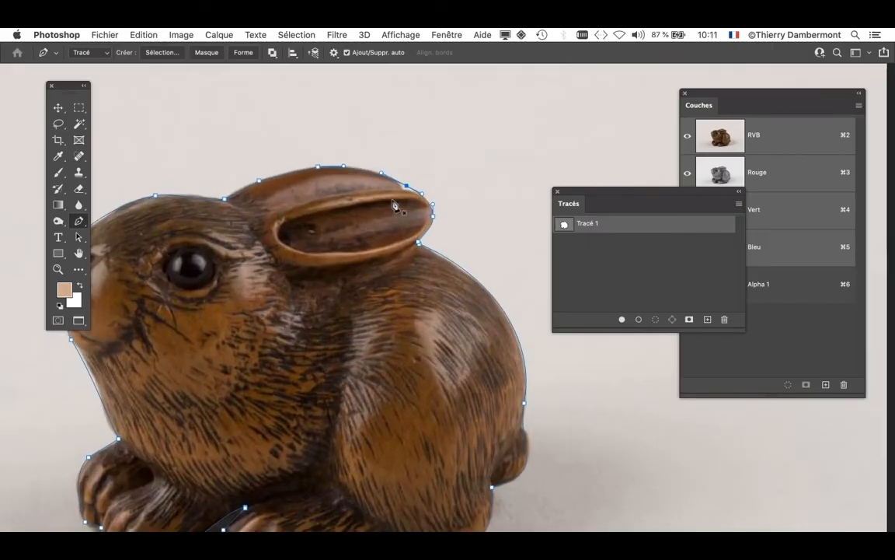
scroll(393, 205, "up", 4)
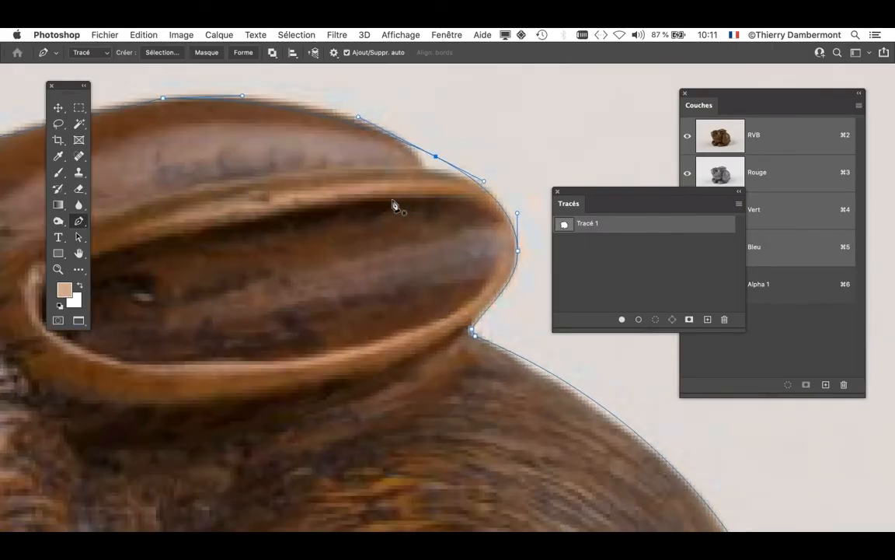
left_click_drag(385, 206, 270, 331)
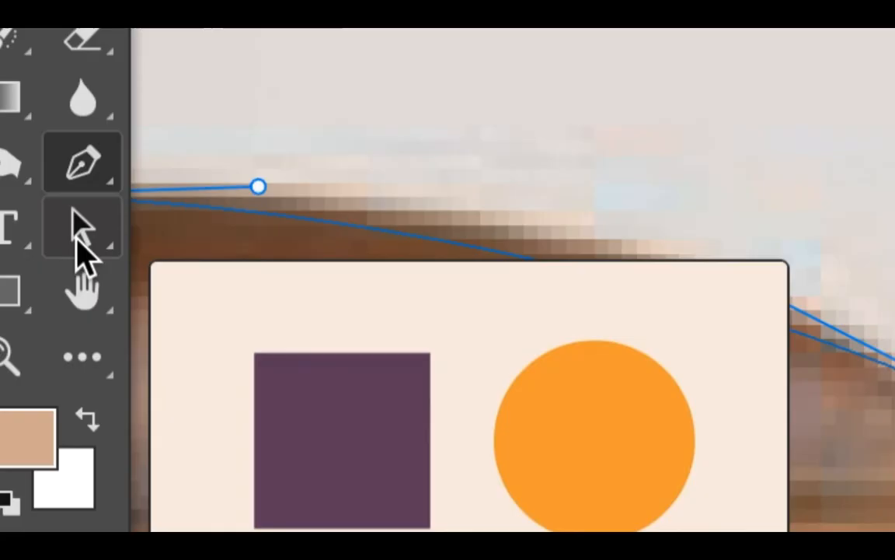
- Try to move the anchor point near the ear tip with the Path Selection tool, and undo the move
left_click(77, 241)
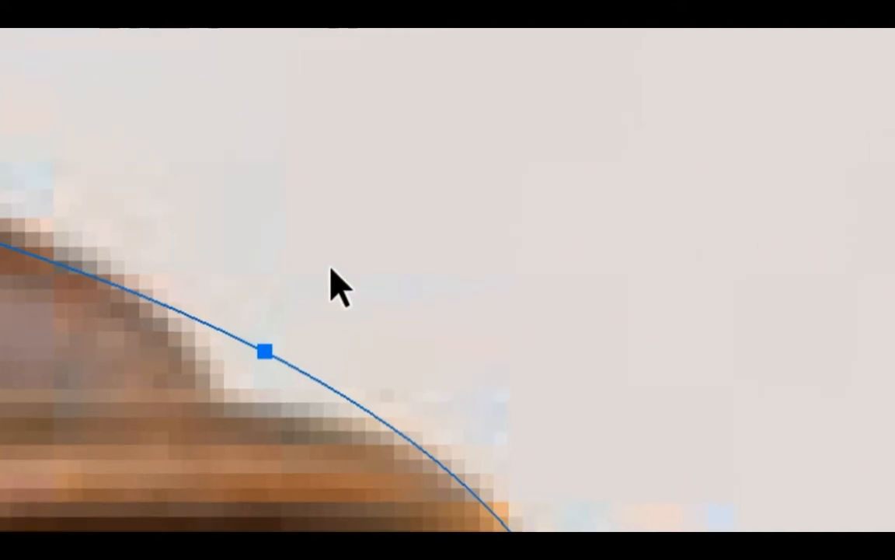
left_click(316, 285)
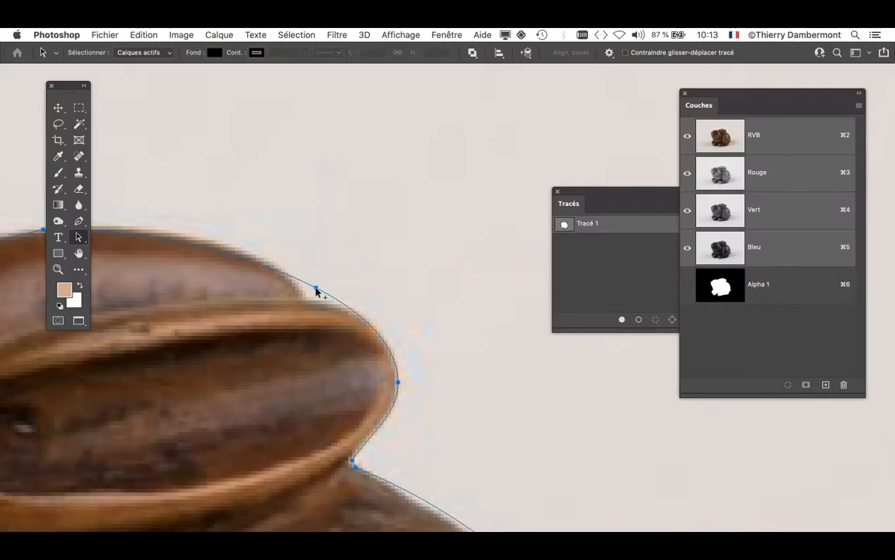
scroll(316, 290, "down", 10)
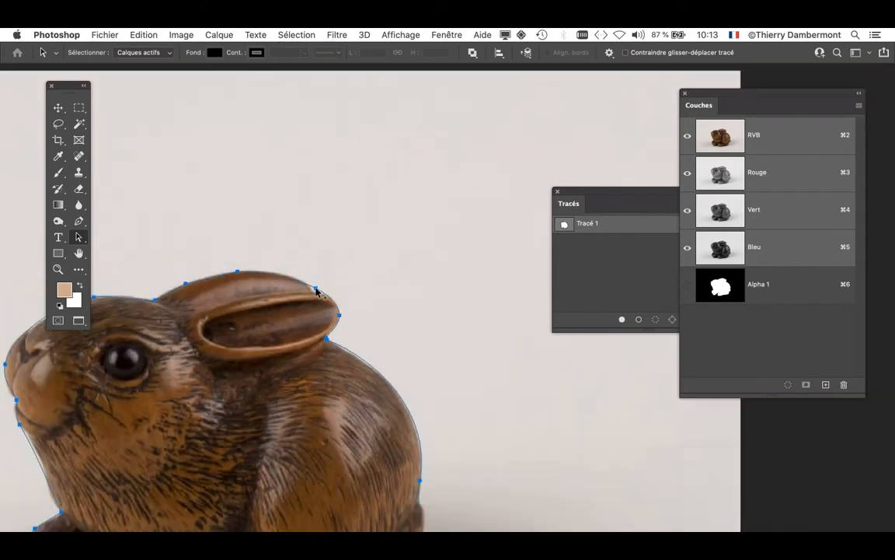
left_click_drag(315, 291, 310, 110)
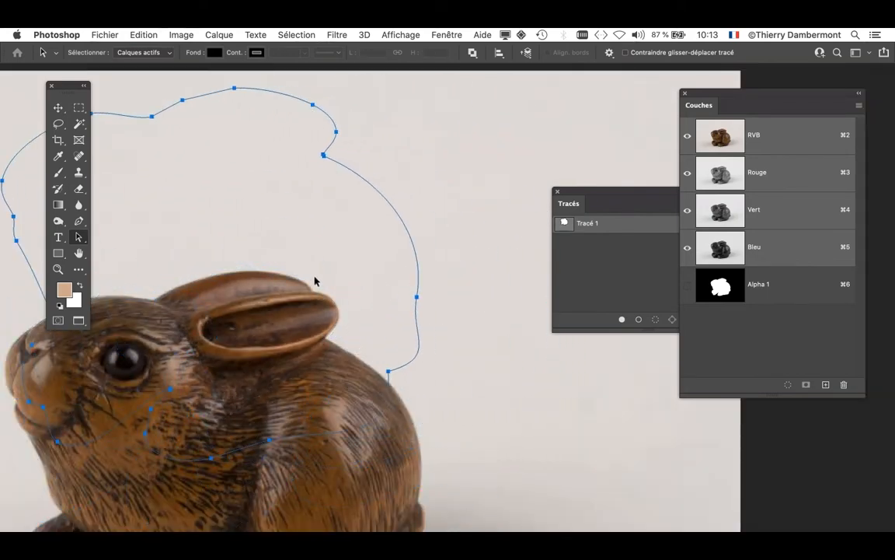
key("super+z")
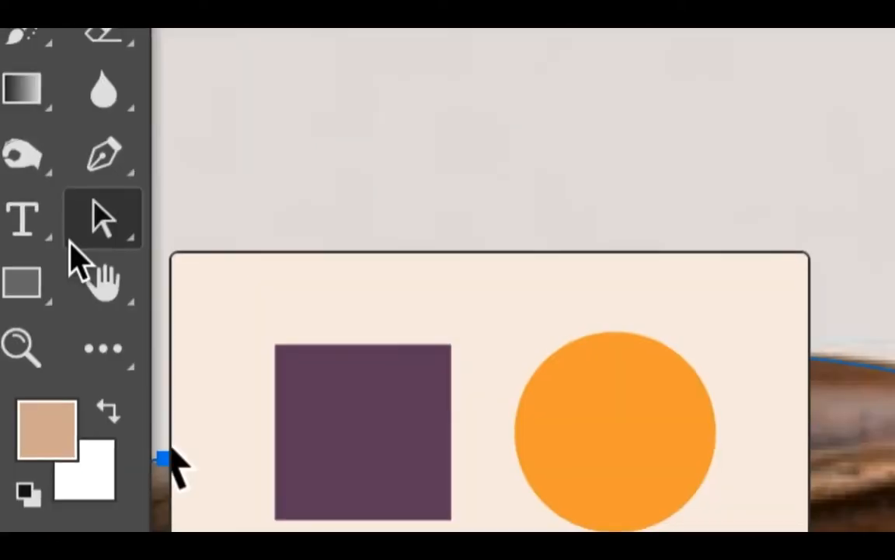
- Switch to the Direct Selection tool (Outil Sélection directe) to edit the rabbit path's individual anchor points
left_click(75, 239)
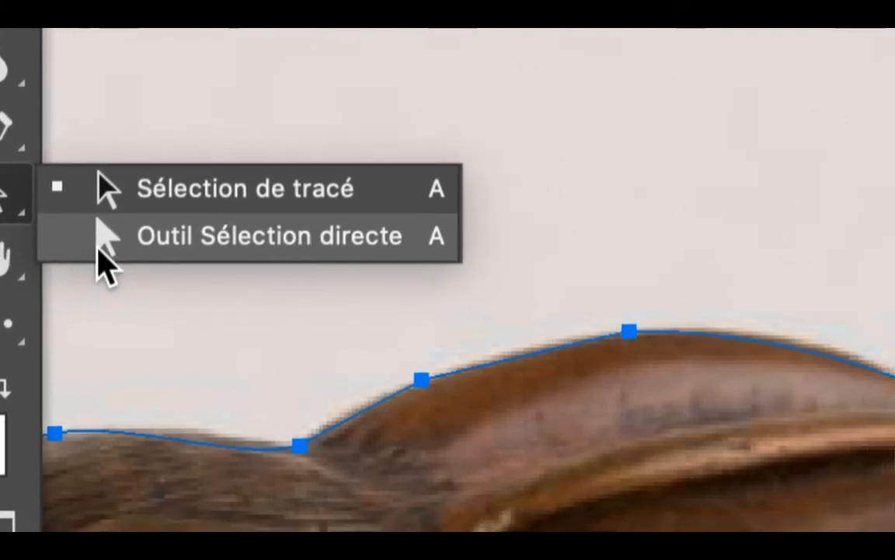
left_click(98, 247)
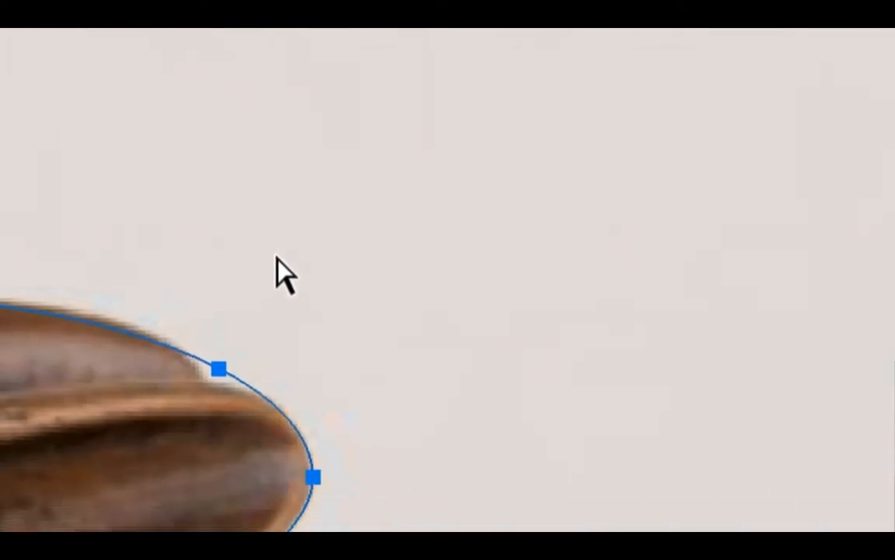
scroll(278, 258, "down", 2)
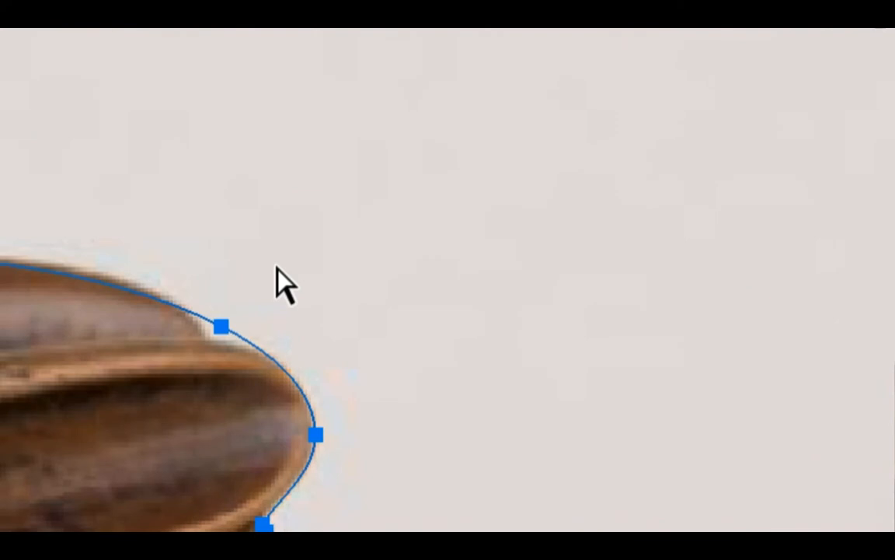
- Try to move the ear-tip anchor while every point of the path is still selected, and undo the move
left_click(264, 281)
left_click_drag(264, 281, 477, 98)
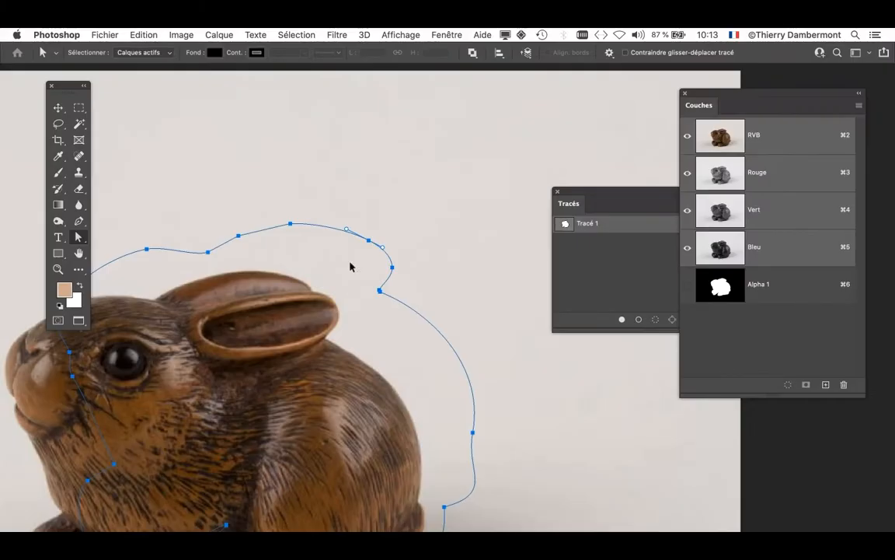
key("super+z")
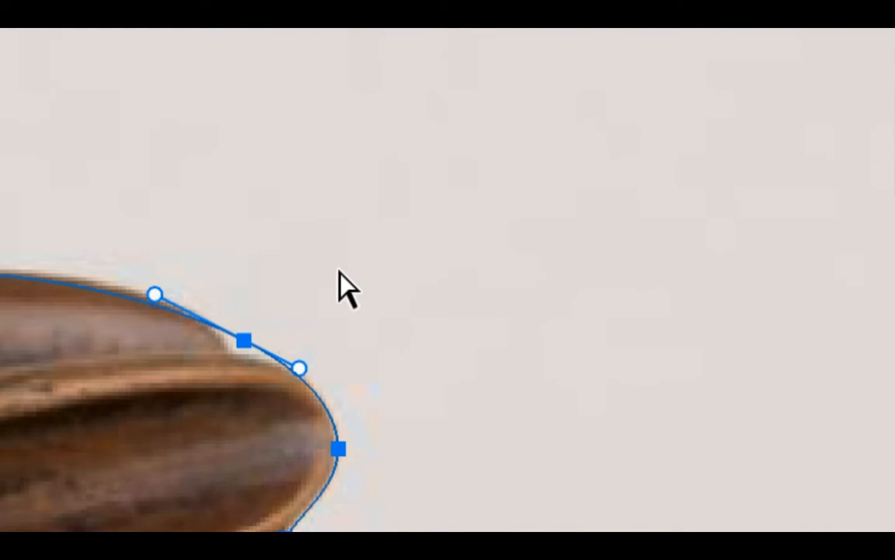
- Deselect the whole rabbit path and reactivate it so the individual anchors and segments along the ear are editable
left_click(339, 273)
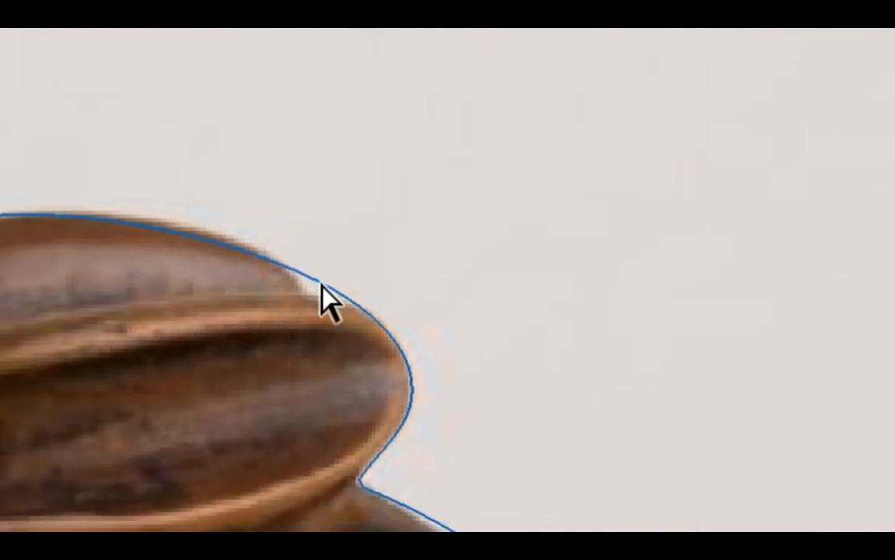
left_click(323, 286)
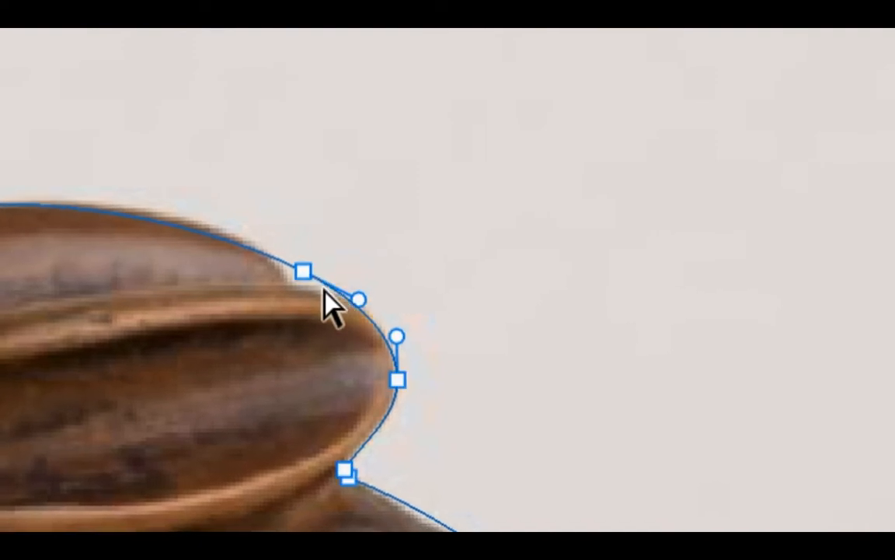
left_click(298, 271)
left_click(256, 267)
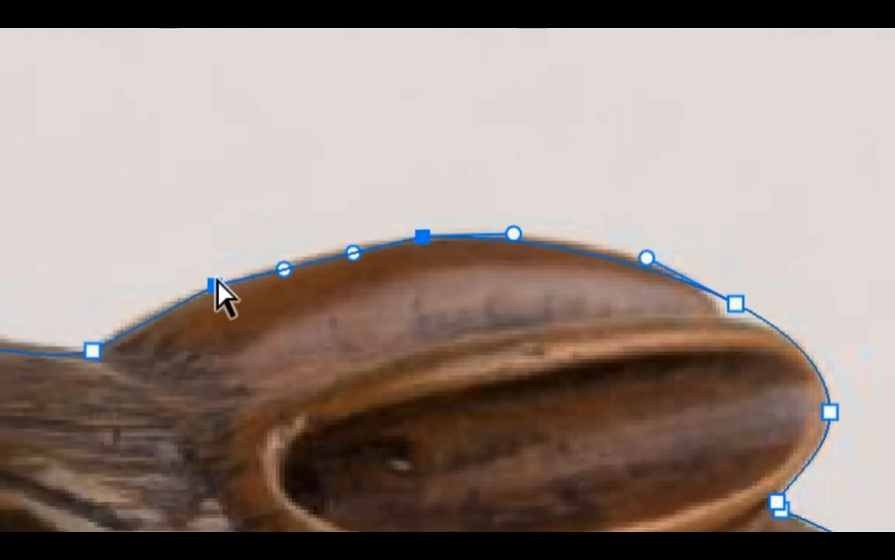
left_click(167, 301)
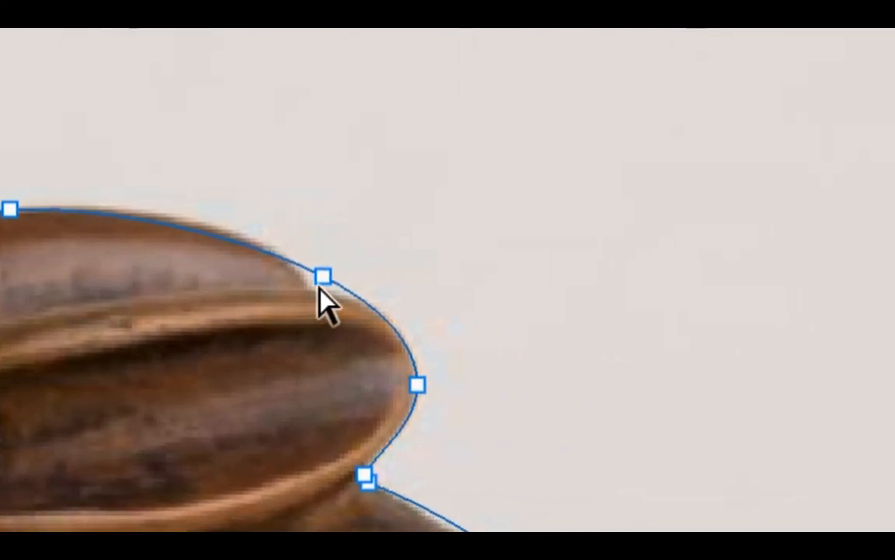
- Pull the single anchor near the ear tip away from the rabbit and inspect its two direction handles
left_click(363, 274)
left_click_drag(321, 283, 347, 241)
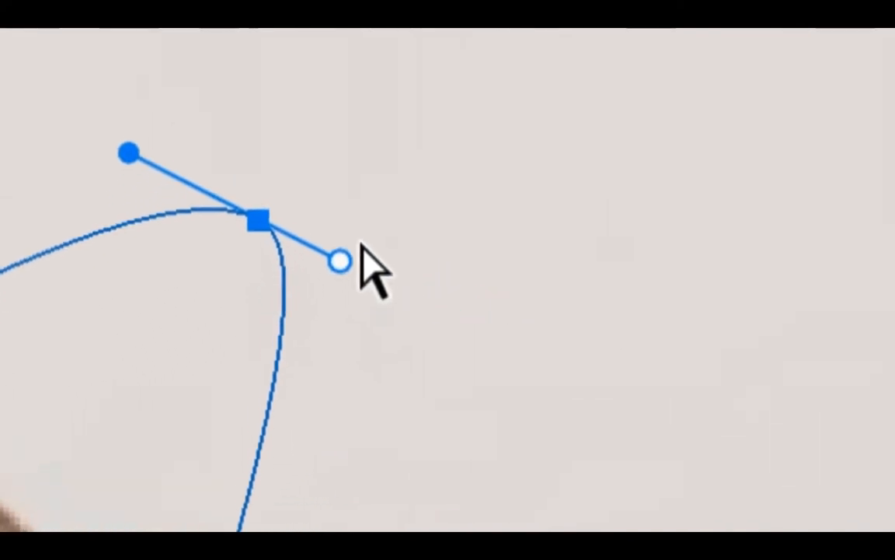
left_click(533, 340)
left_click(164, 203)
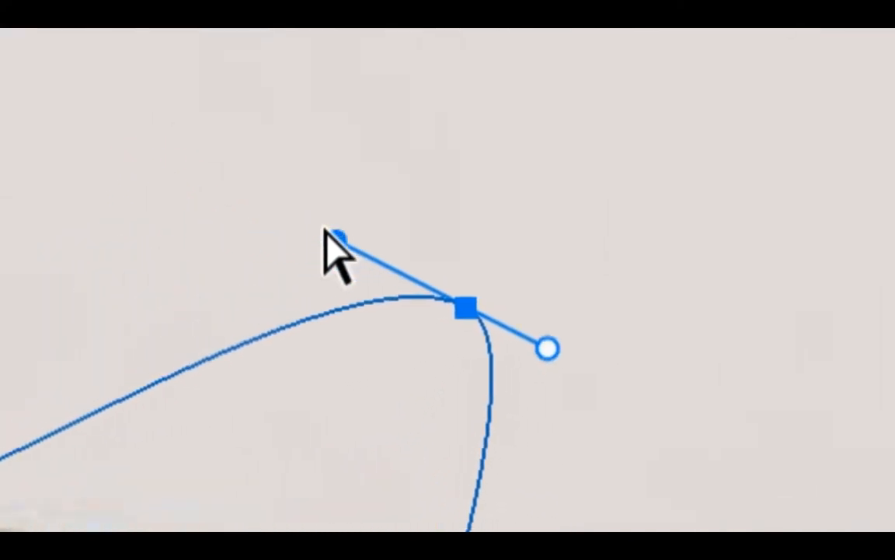
left_click(295, 271)
- Position the anchor precisely in the notch where the upper and lower edges of the ear meet
left_click_drag(346, 241, 313, 290)
scroll(313, 291, "up", 4)
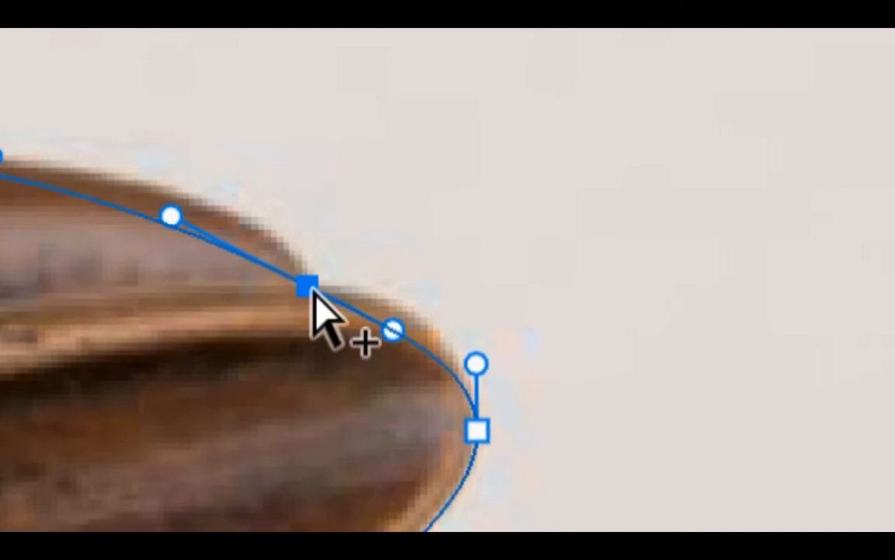
scroll(310, 290, "left", 1)
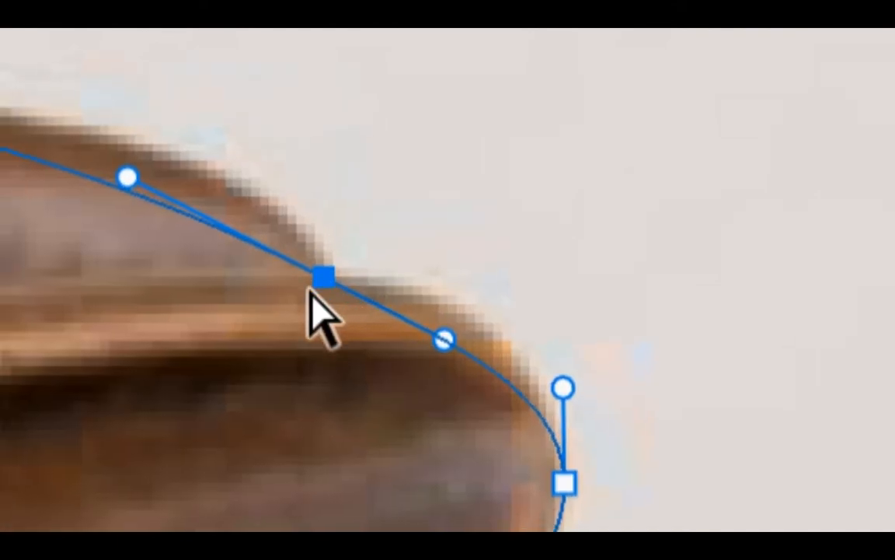
mouse_move(310, 294)
left_mouse_down()
mouse_move(323, 280)
mouse_move(313, 291)
left_mouse_up()
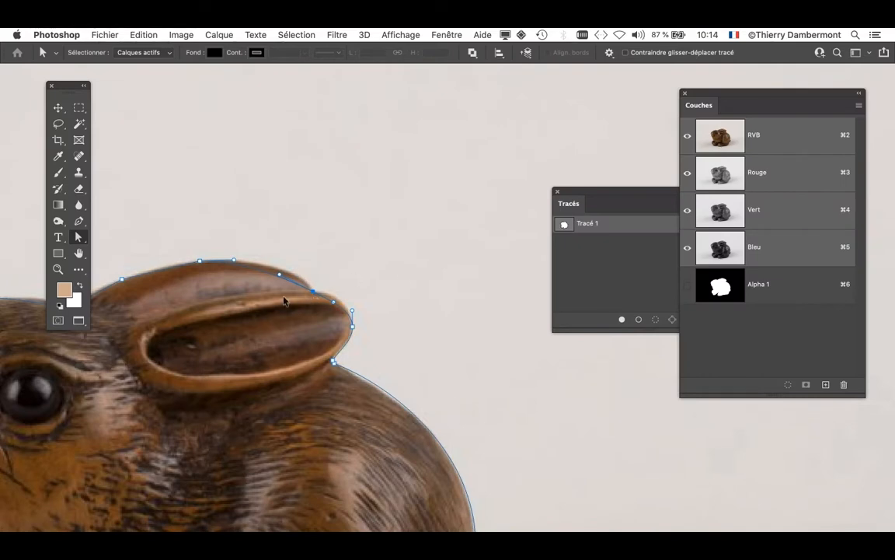
- Adjust the notch anchor's upper direction handle until the curve follows the top edge of the ear
scroll(284, 301, "up", 3)
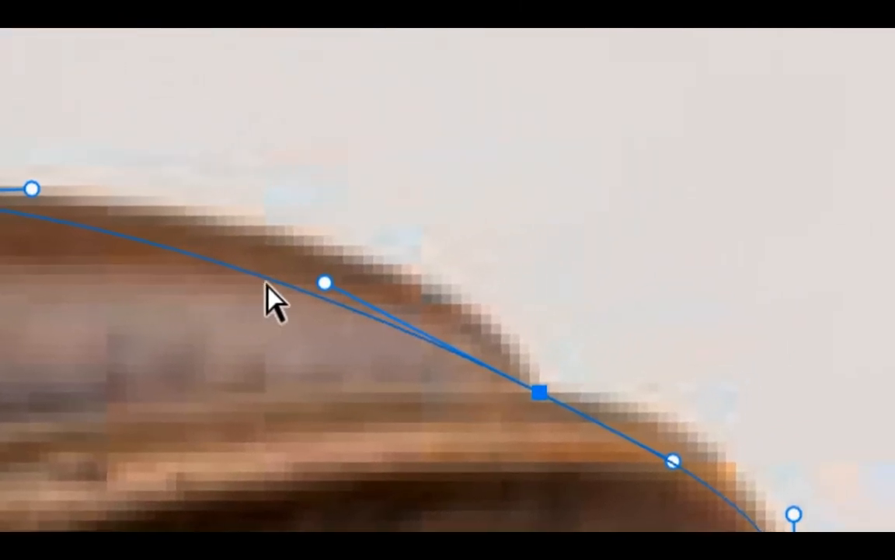
left_click_drag(277, 283, 297, 240)
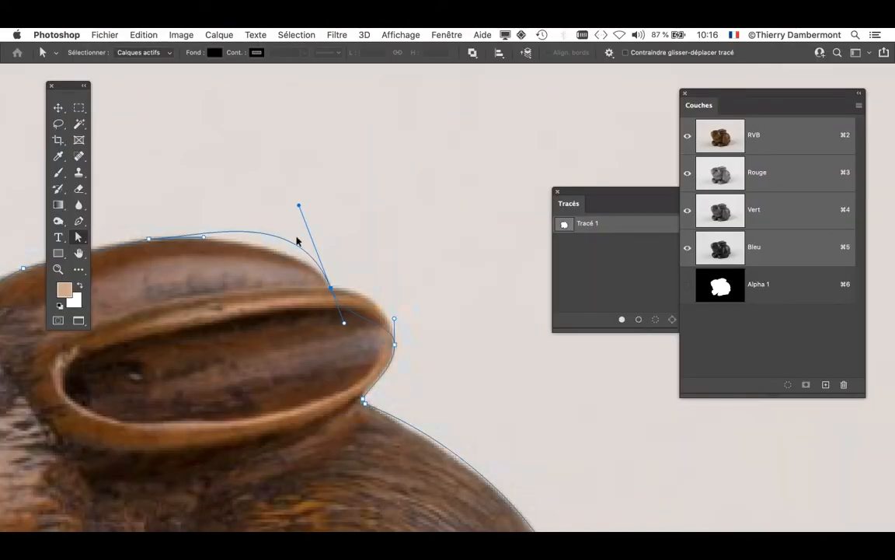
scroll(264, 267, "up", 2)
left_click_drag(272, 268, 367, 245)
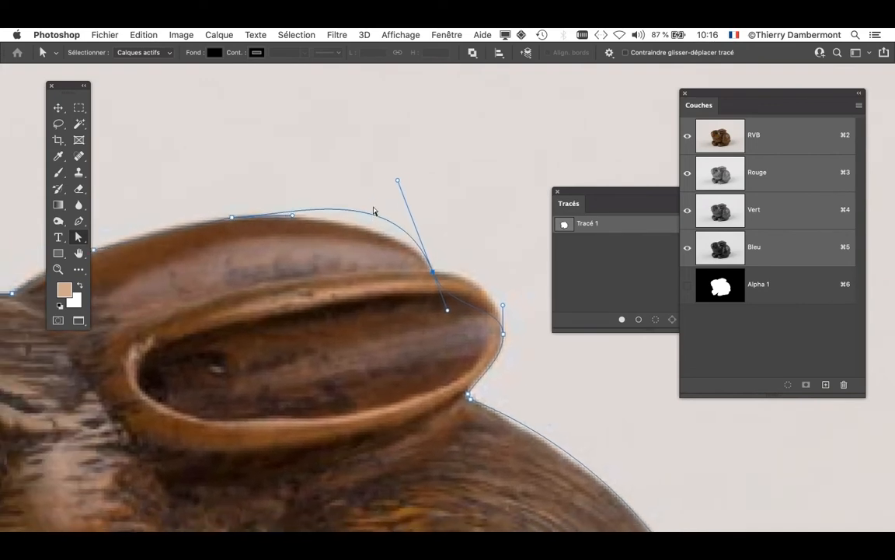
scroll(370, 220, "up", 1)
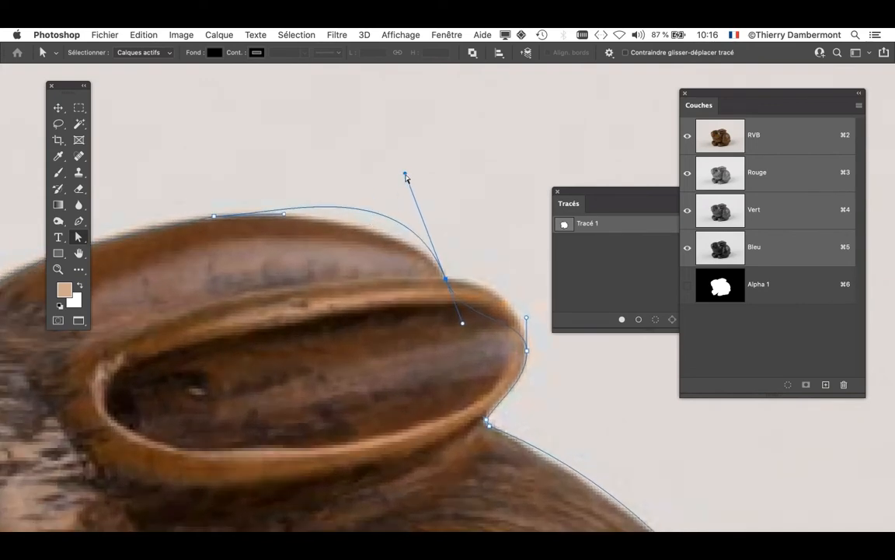
left_click_drag(406, 178, 404, 220)
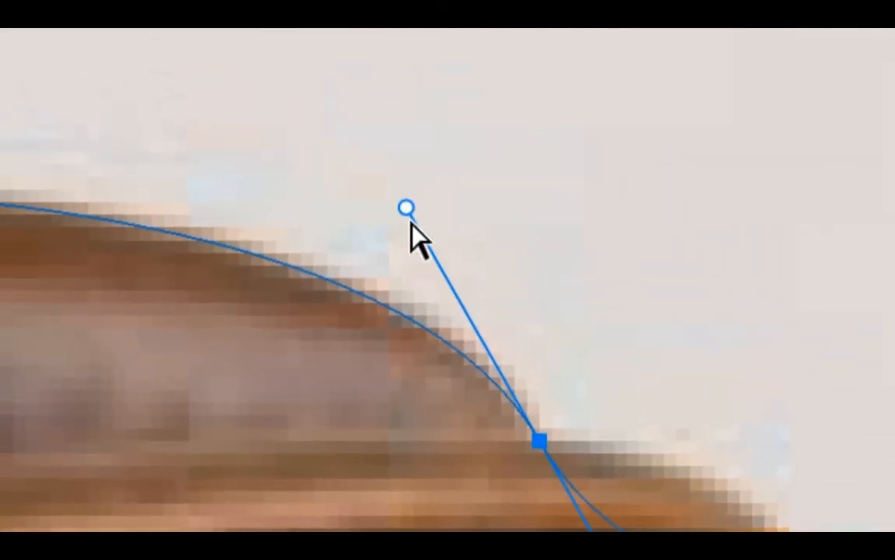
left_click_drag(577, 212, 615, 206)
left_click_drag(416, 218, 410, 221)
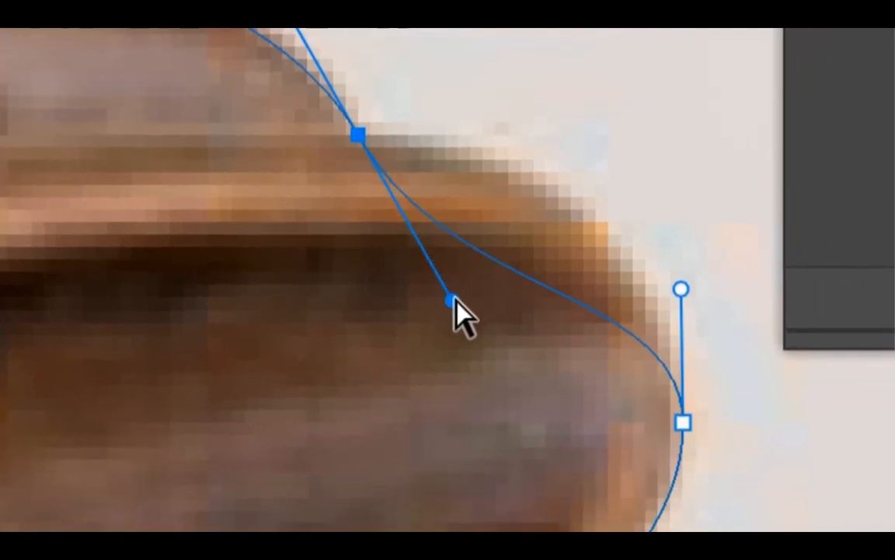
- Break the ear-notch anchor's lower direction handle away from the upper one and aim it horizontally so the curve follows the rounded ear tip
left_click(482, 347)
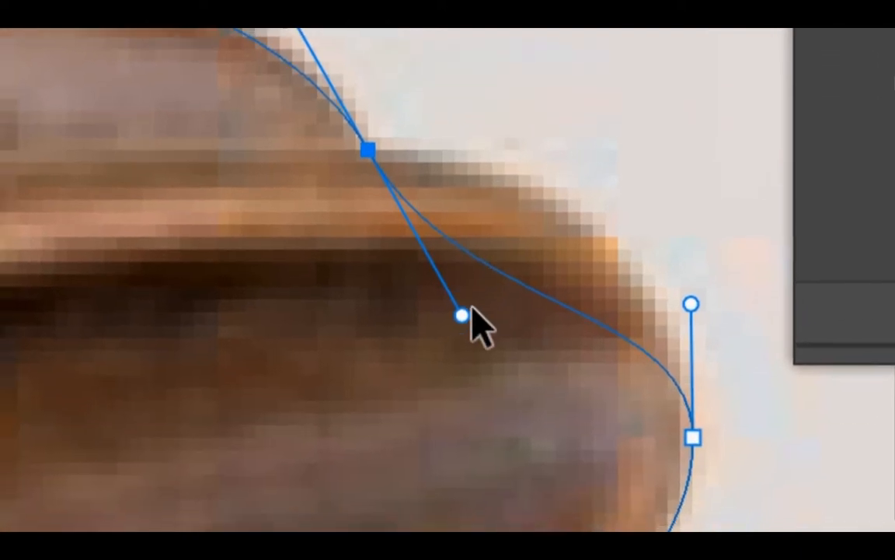
left_click_drag(468, 311, 495, 278)
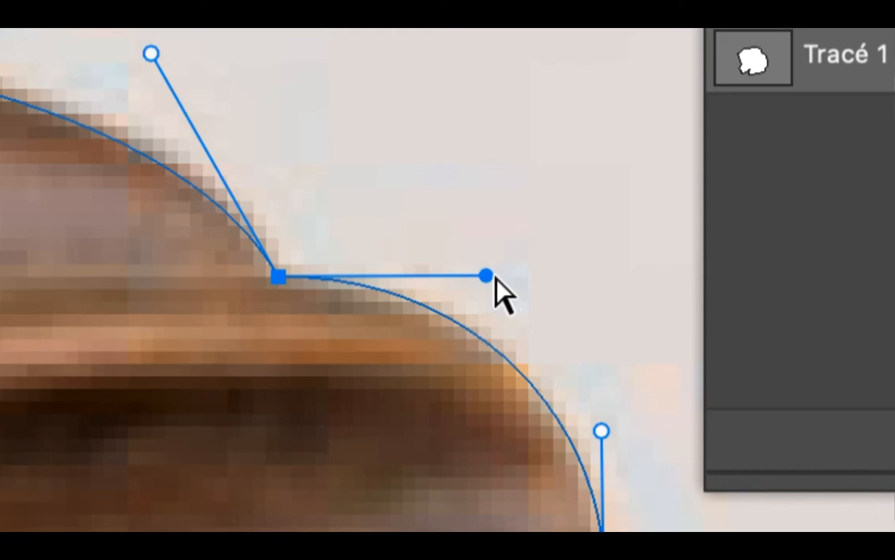
mouse_move(495, 282)
left_mouse_down()
mouse_move(484, 223)
mouse_move(490, 285)
mouse_move(498, 273)
mouse_move(497, 284)
left_mouse_up()
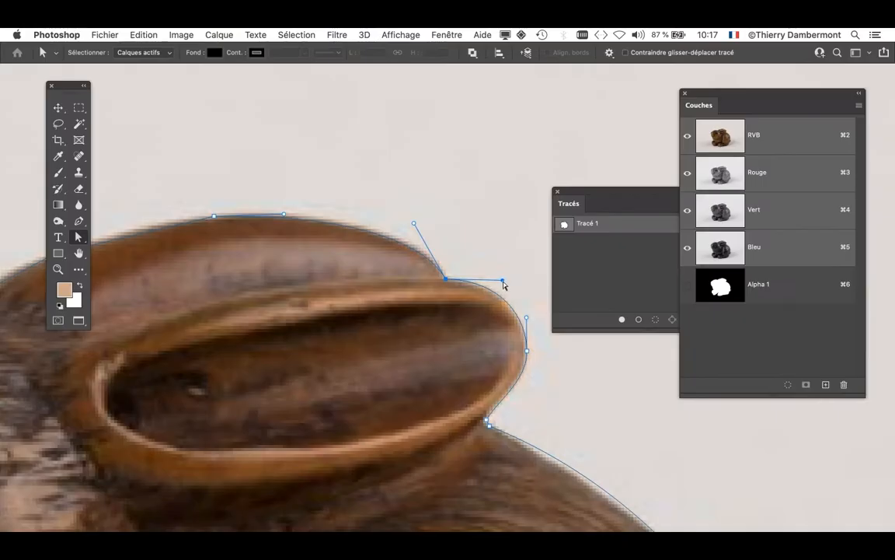
- Move the anchor beneath the ear tip into the lower notch and adjust its upper handle along the ear's edge
scroll(531, 409, "up", 3)
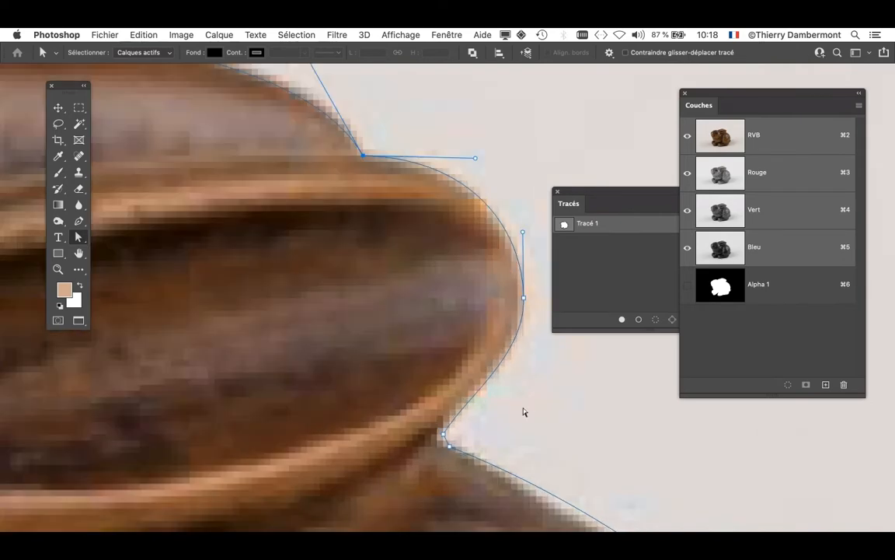
left_click(441, 434)
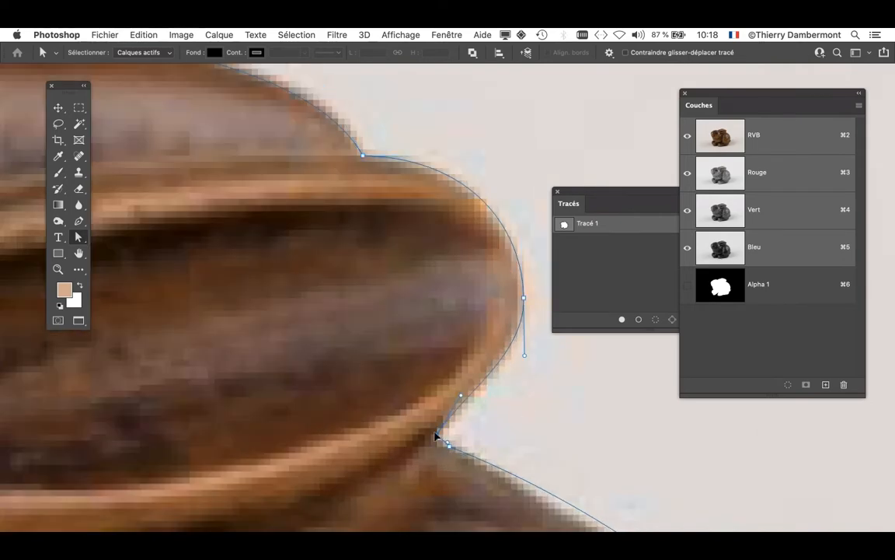
mouse_move(463, 399)
left_mouse_down()
mouse_move(473, 406)
mouse_move(468, 393)
left_mouse_up()
scroll(440, 447, "up", 2)
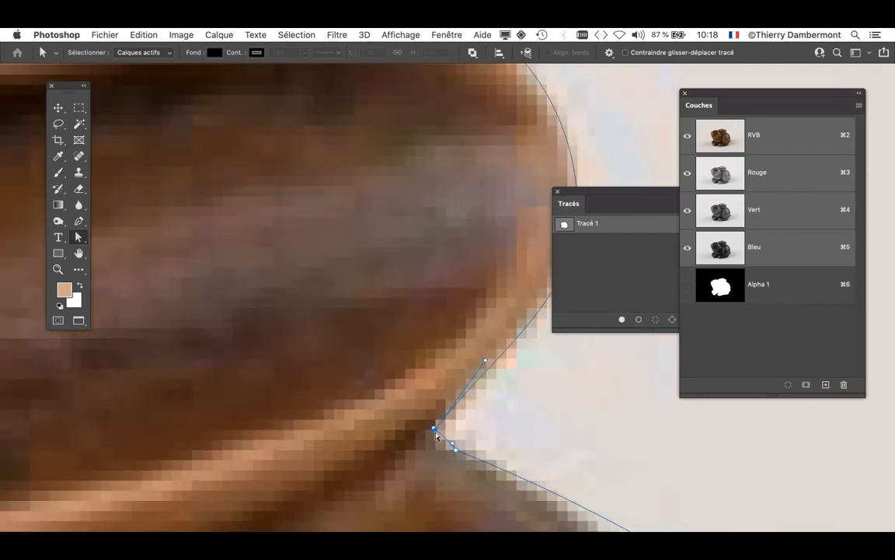
mouse_move(435, 430)
left_mouse_down()
mouse_move(446, 430)
mouse_move(427, 431)
left_mouse_up()
scroll(476, 444, "down", 5)
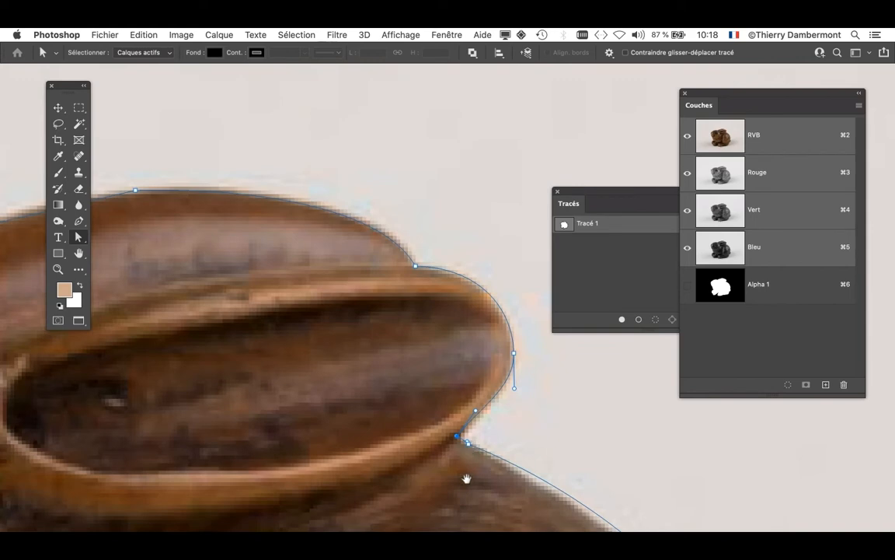
- Adjust the anchor below the ear and the direction handles of the back segment so the curve hugs the rabbit's back
left_click_drag(465, 479, 301, 319)
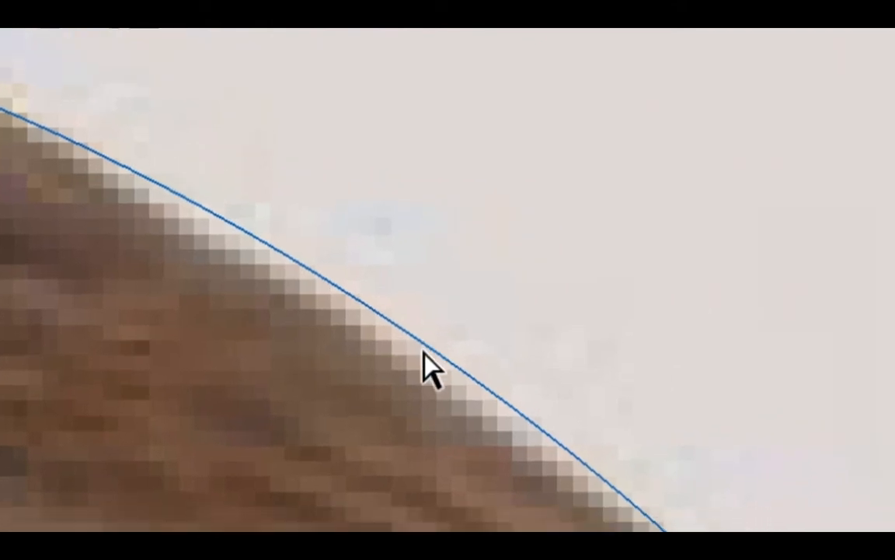
left_click(425, 355)
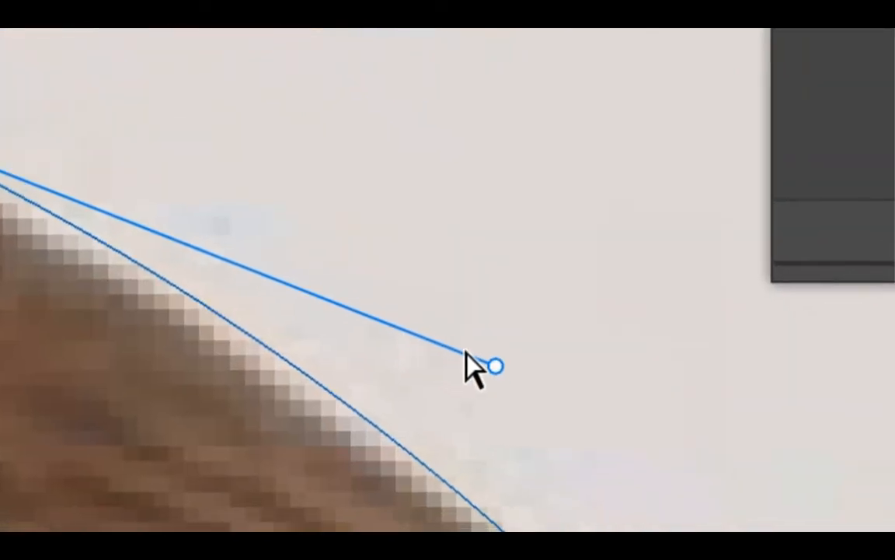
left_click_drag(496, 366, 384, 391)
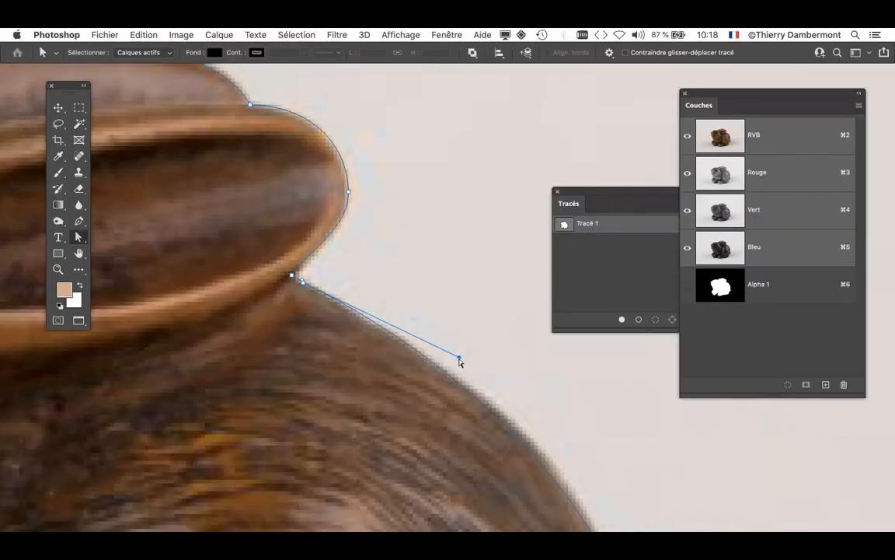
left_click_drag(303, 285, 307, 289)
left_click_drag(482, 503, 346, 191)
left_click_drag(396, 439, 327, 336)
left_click_drag(489, 141, 475, 132)
- Add an anchor with the Pen tool on the path just above the rabbit's tail
scroll(444, 485, "up", 7)
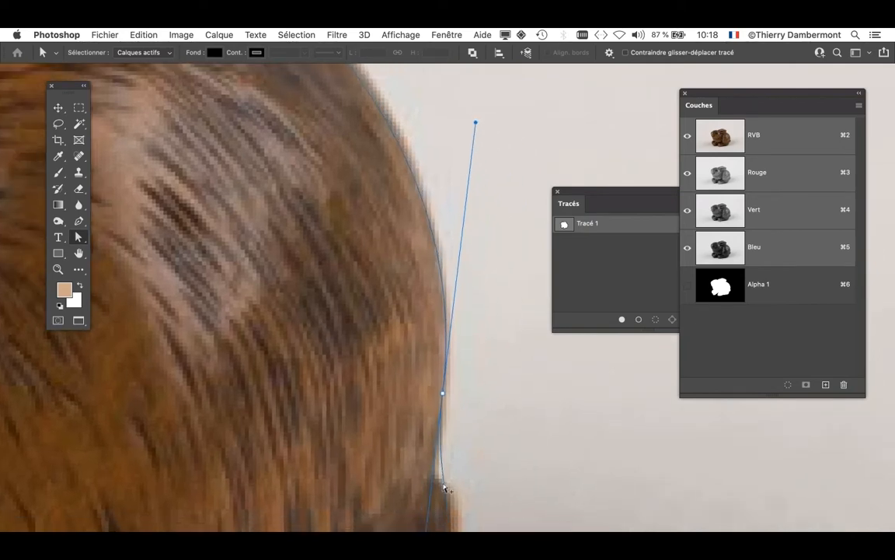
scroll(444, 485, "down", 4)
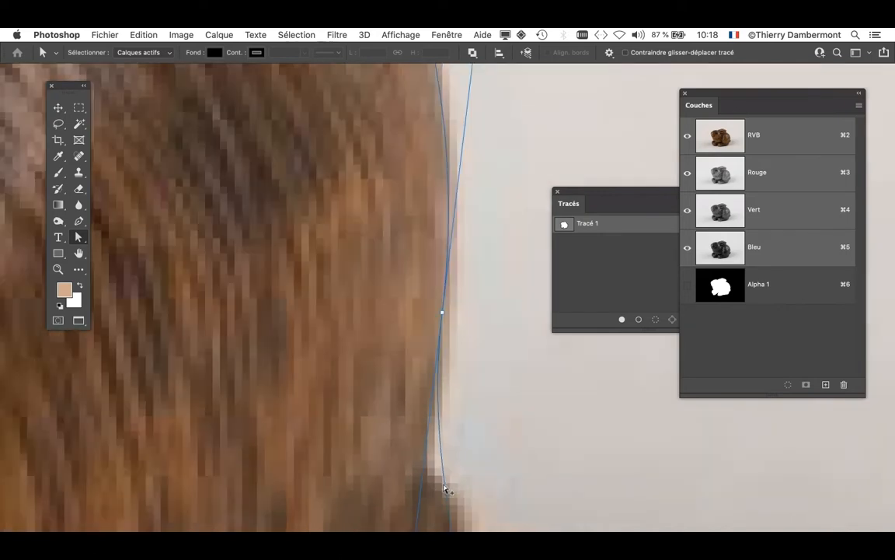
left_click(79, 221)
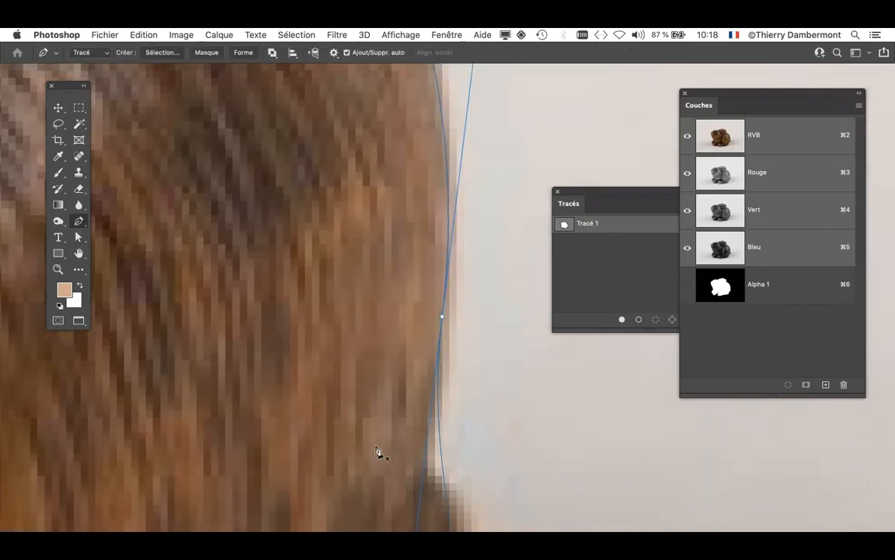
left_click(443, 462)
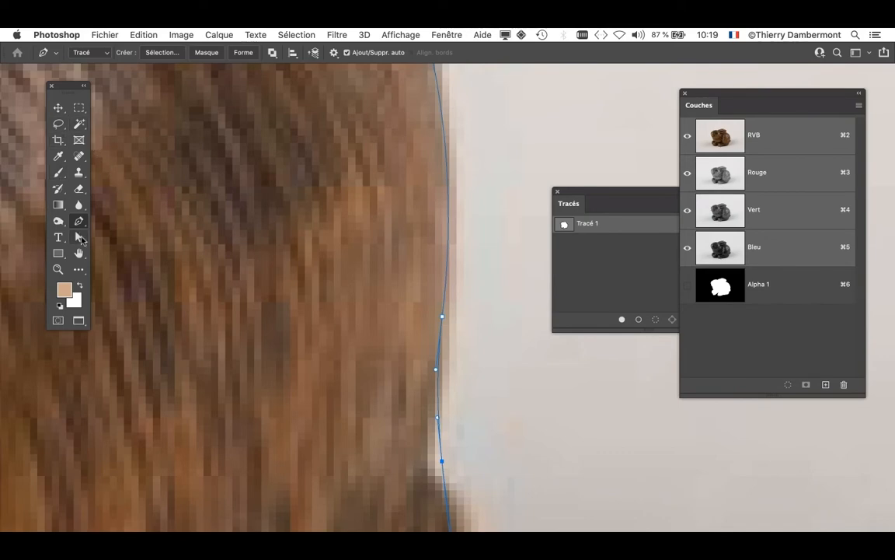
- Move the new anchor into the notch above the tail and swing its lower handle outward so the curve follows the tail
left_click(79, 237)
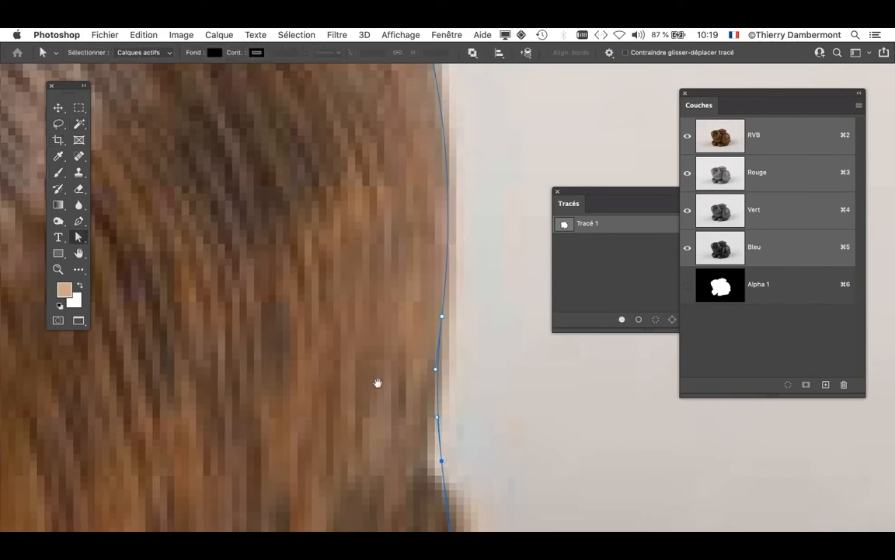
left_click_drag(378, 382, 321, 187)
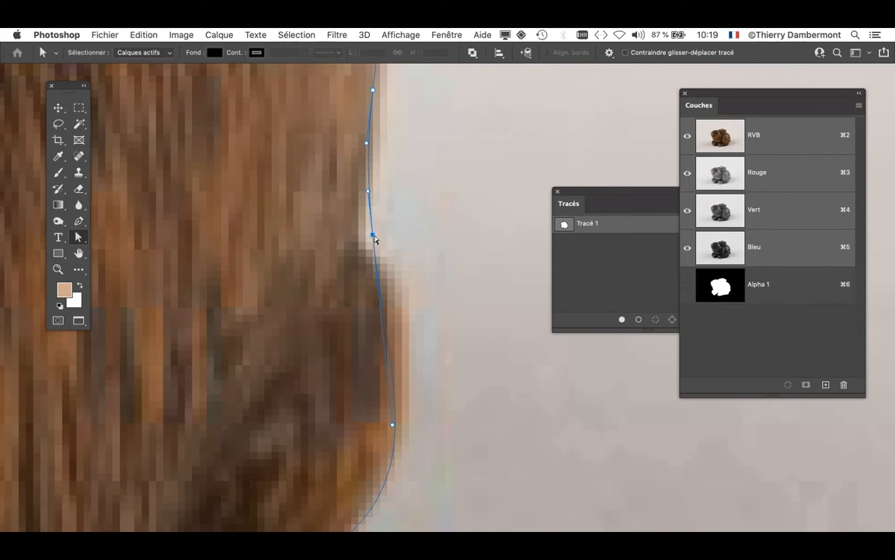
left_click_drag(375, 239, 367, 253)
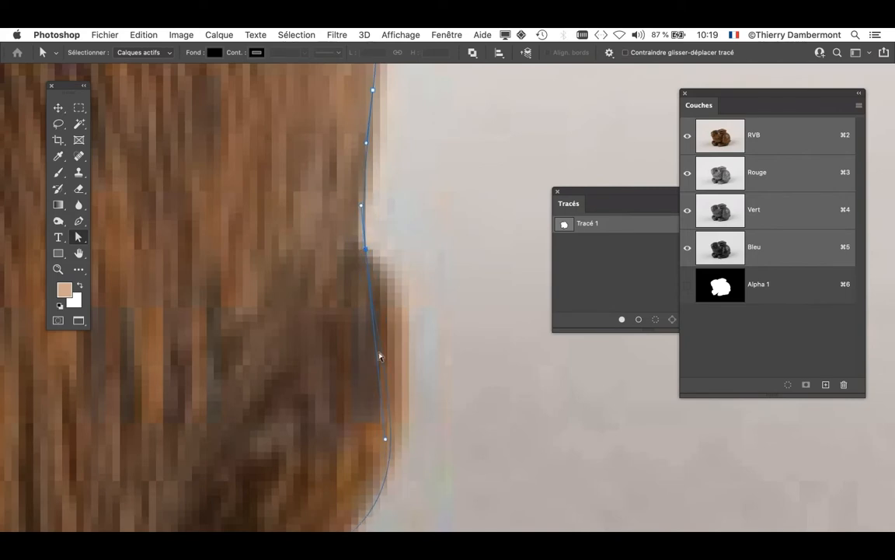
left_click_drag(388, 442, 420, 282)
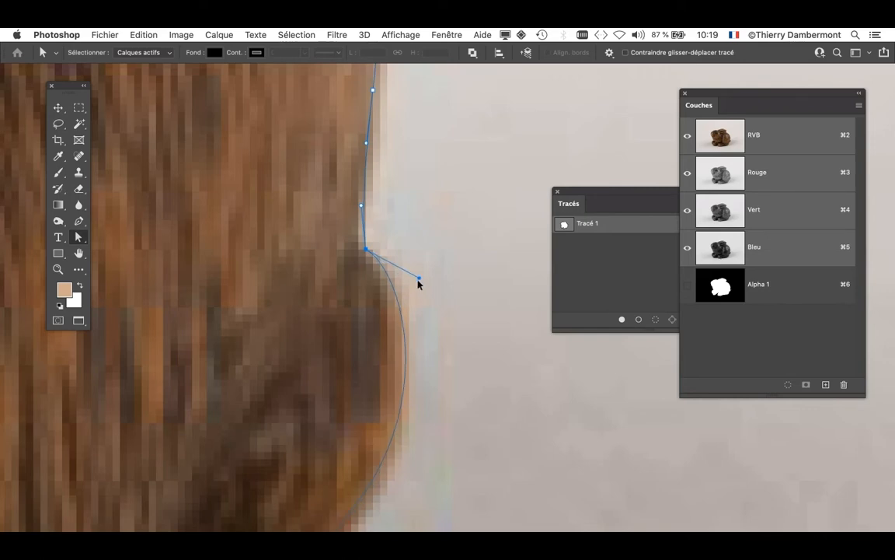
- Pull the handle of the anchor between the front paw's toes outward and down so the curve follows the toe's underside
scroll(387, 334, "down", 5)
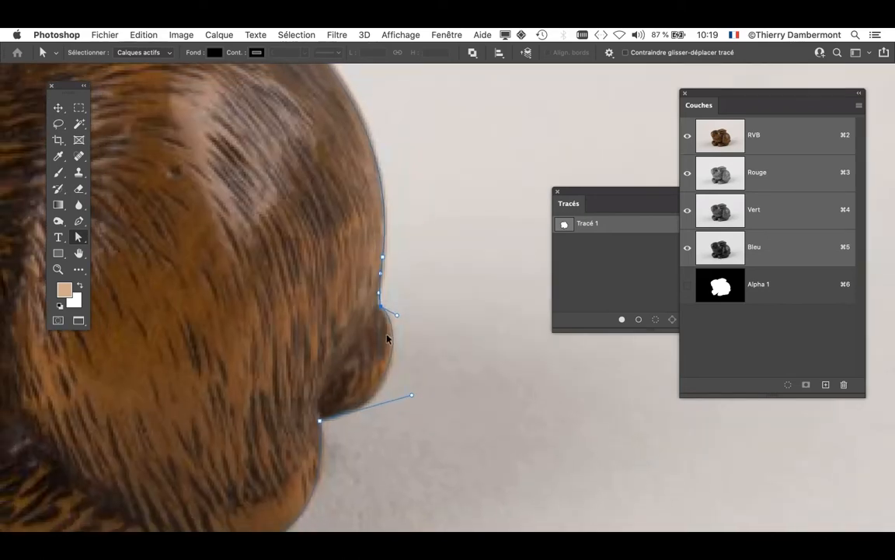
left_click_drag(323, 364, 700, 352)
left_click_drag(260, 392, 455, 386)
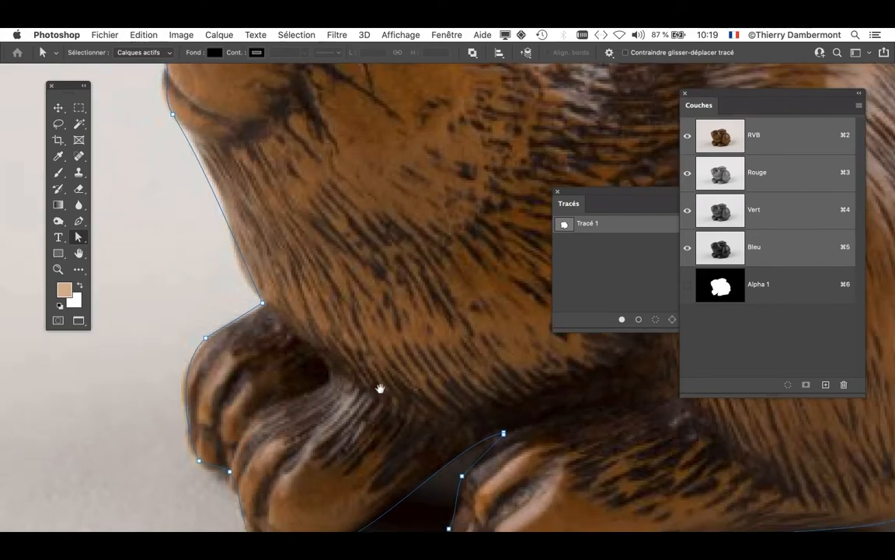
scroll(214, 476, "up", 2)
scroll(213, 476, "up", 4)
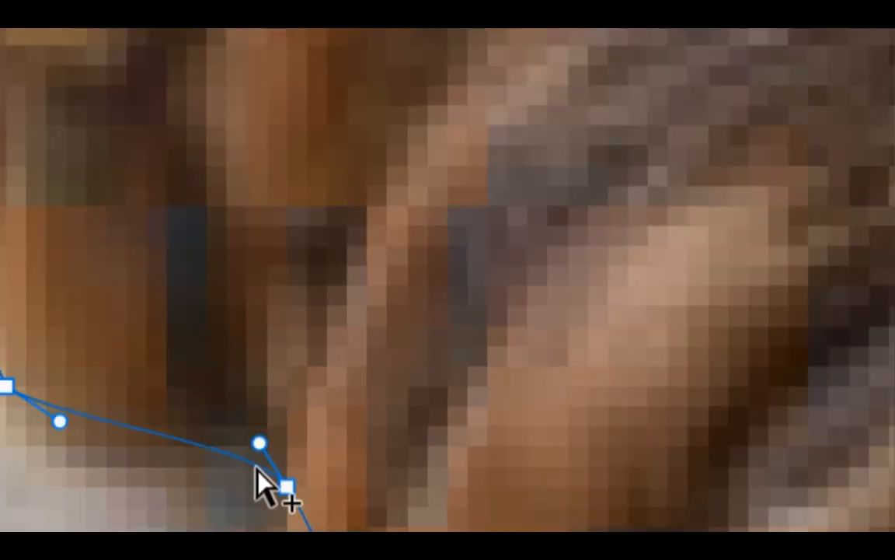
left_click_drag(259, 442, 150, 521)
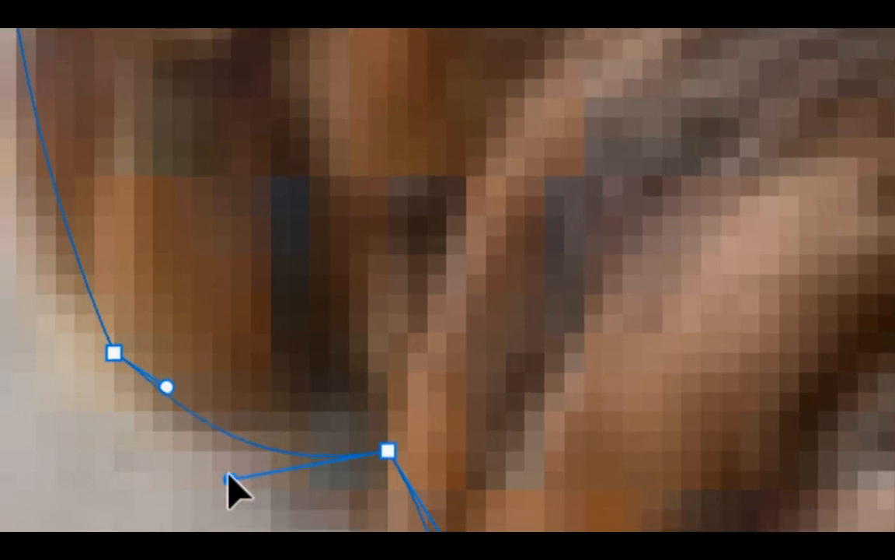
left_click_drag(228, 473, 227, 468)
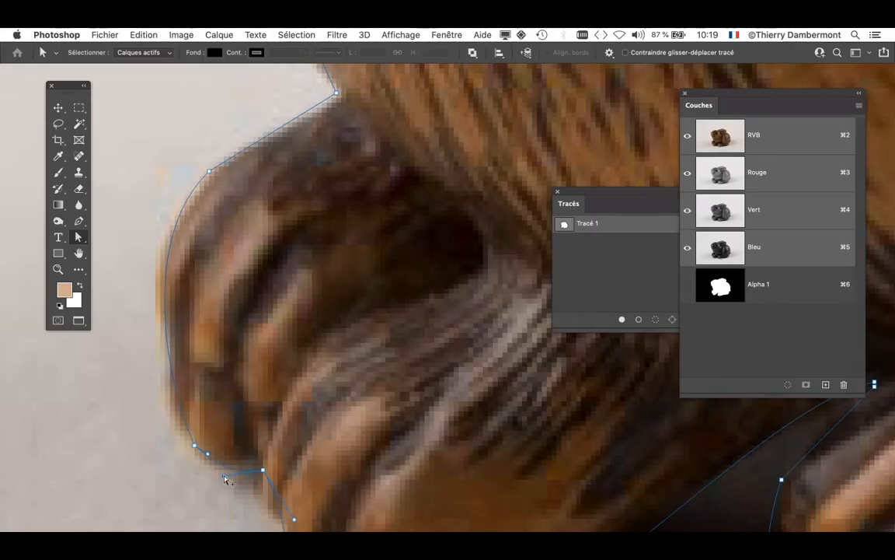
- Extend the upper handle of the anchor at the outer toe's base and move the anchor outward to the paw's edge
left_click(388, 453)
left_click_drag(158, 364, 142, 338)
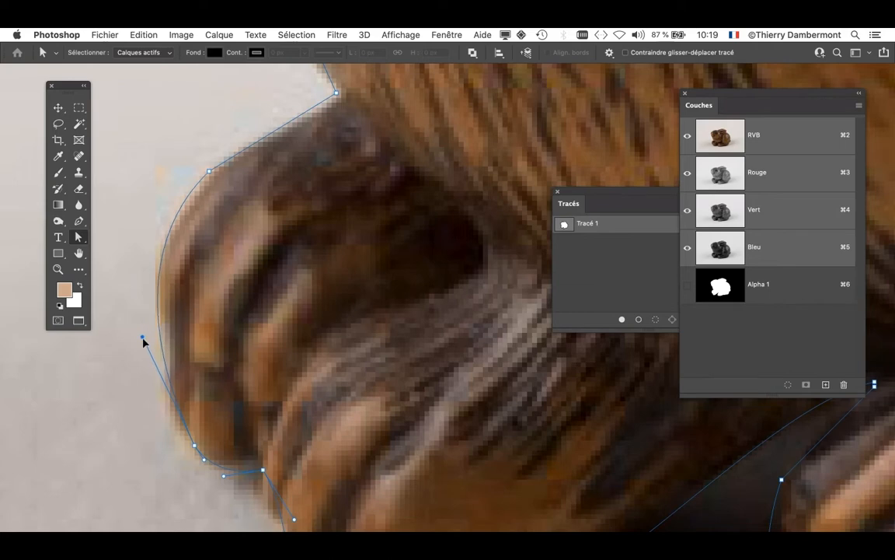
left_click_drag(197, 449, 187, 445)
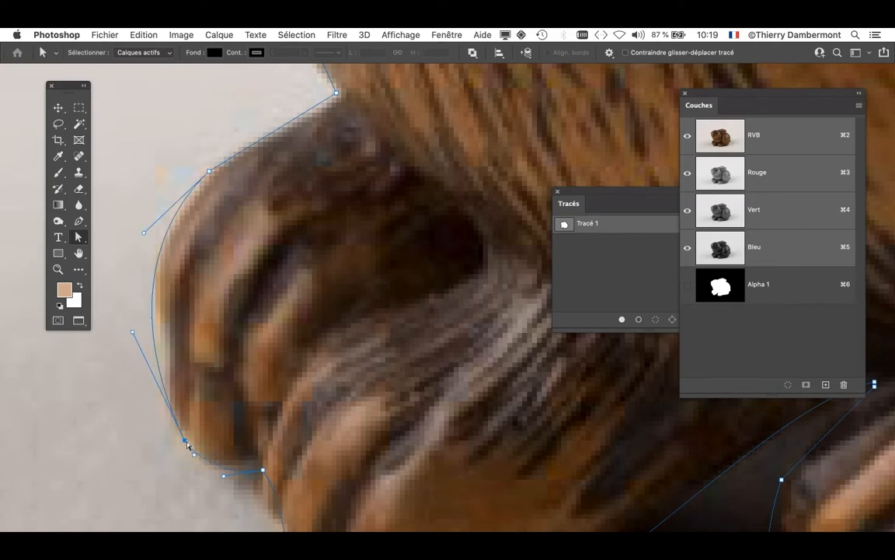
- Select the corner anchor between chest and paw, and add an anchor midway along the chest segment
scroll(294, 202, "up", 5)
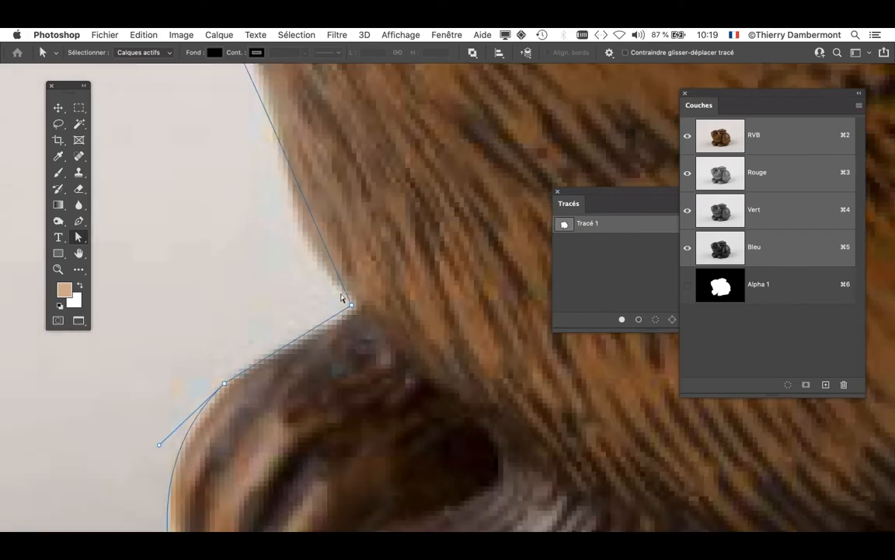
left_click(351, 305)
scroll(353, 308, "up", 4)
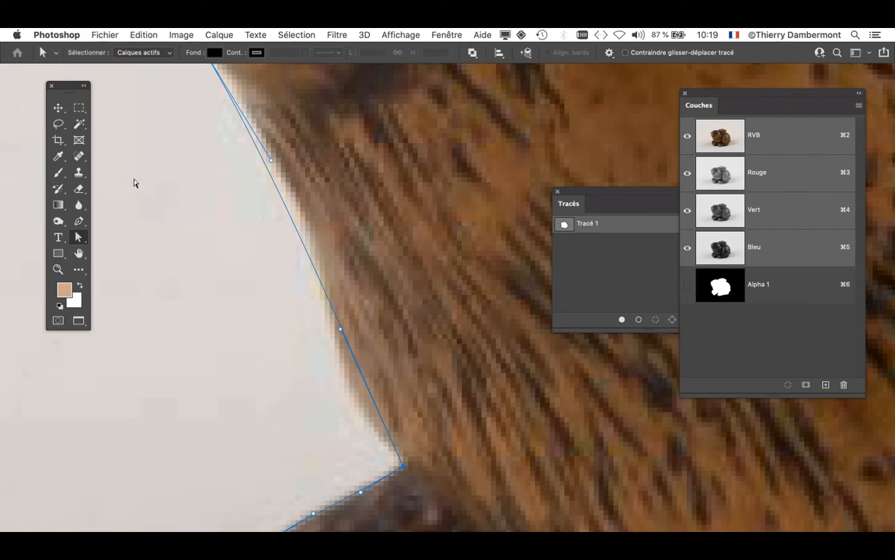
left_click(79, 221)
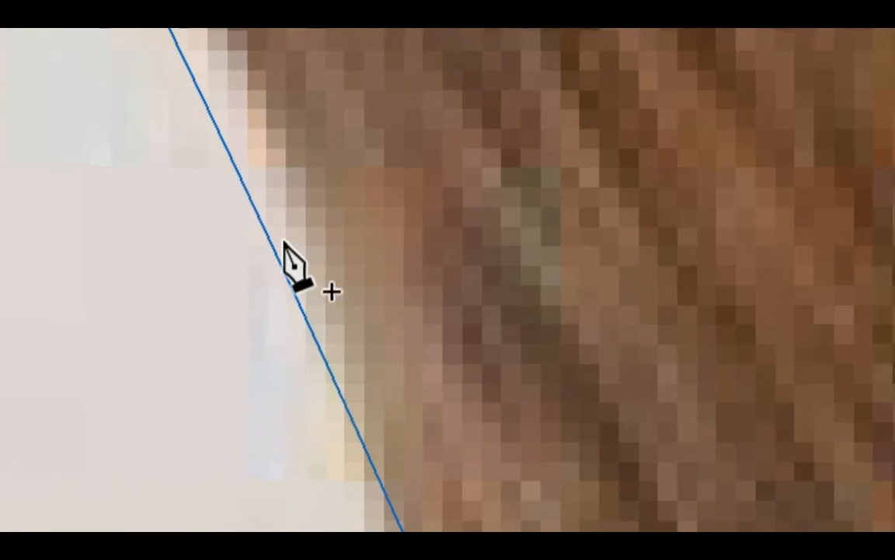
left_click(276, 246)
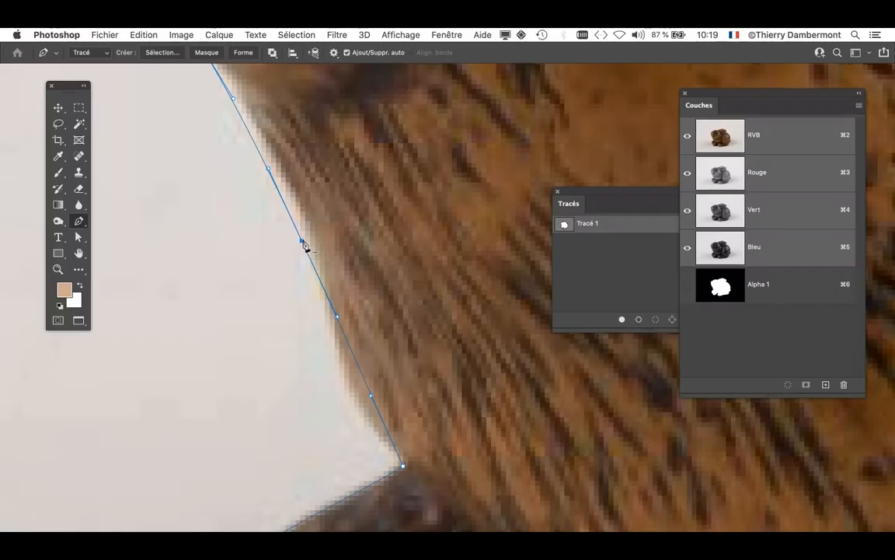
- Move the added chest anchor onto the fur edge and adjust the surrounding handles until the curve matches the chest's contour
left_click(81, 237)
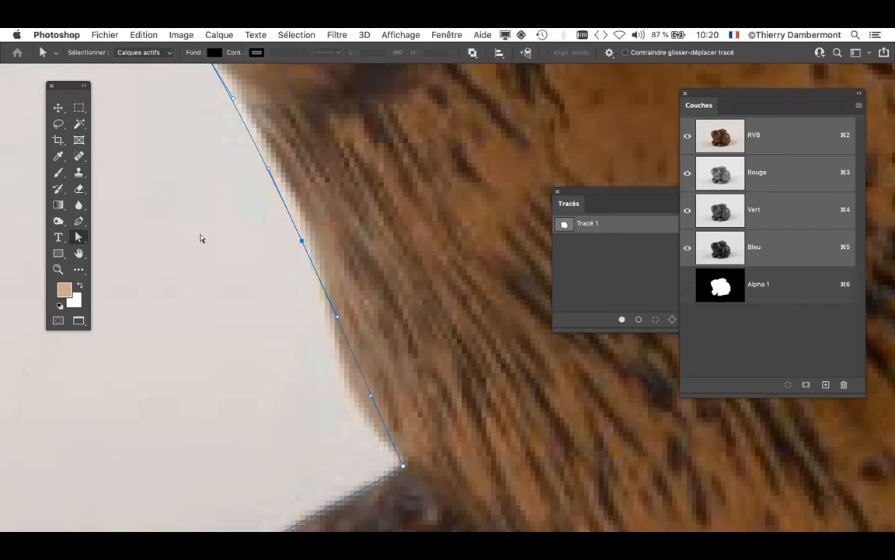
left_click_drag(302, 240, 321, 240)
left_click_drag(355, 316, 325, 334)
left_click_drag(320, 242, 325, 279)
left_click_drag(370, 396, 359, 406)
- Add an anchor on the muzzle just above the mouth notch and move it outward to the upper lip's edge
left_click_drag(411, 251, 458, 444)
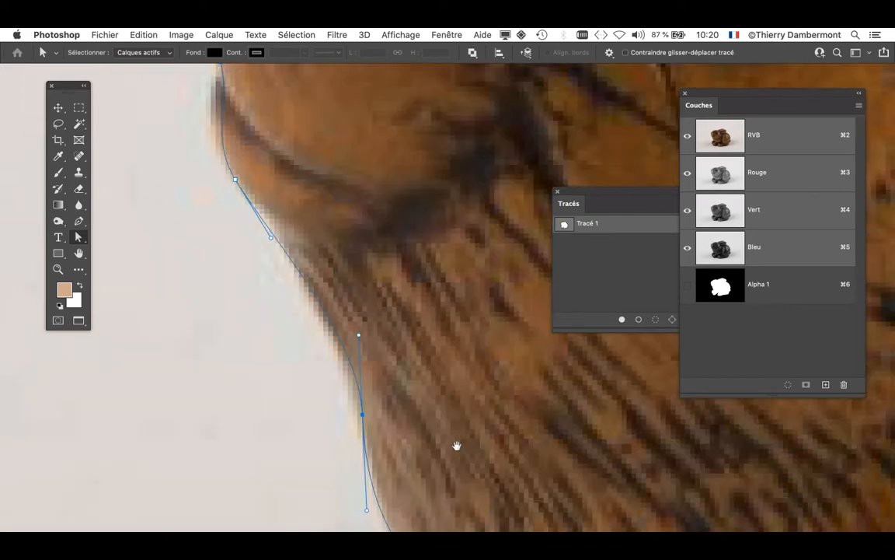
left_click_drag(374, 300, 392, 479)
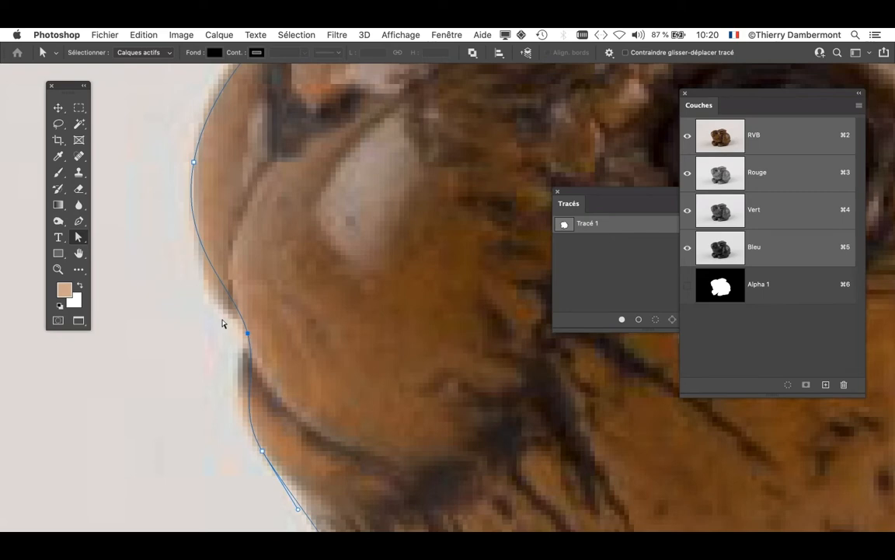
left_click(78, 222)
left_click(220, 279)
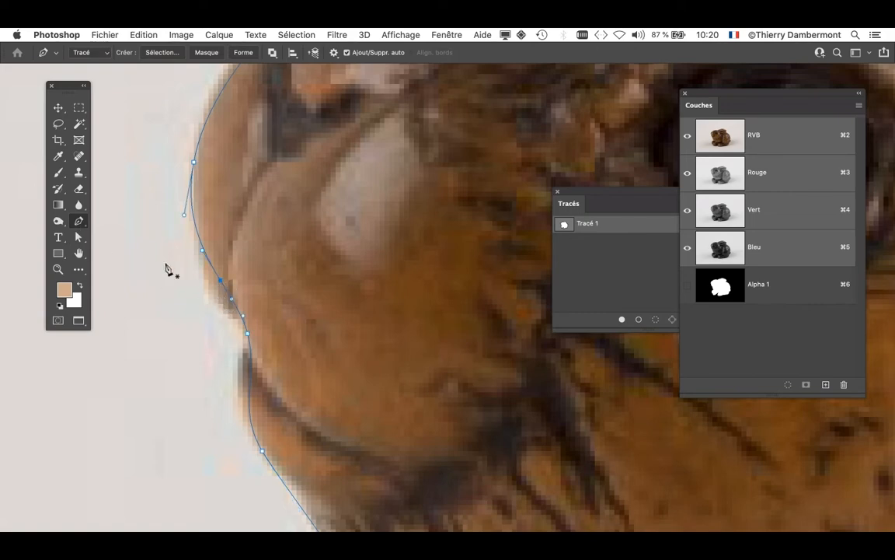
key("a")
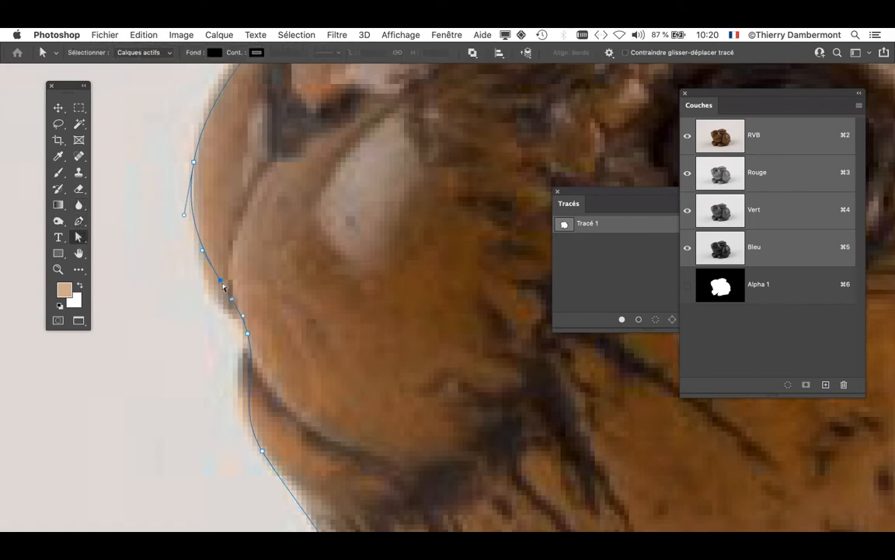
left_click_drag(223, 286, 216, 303)
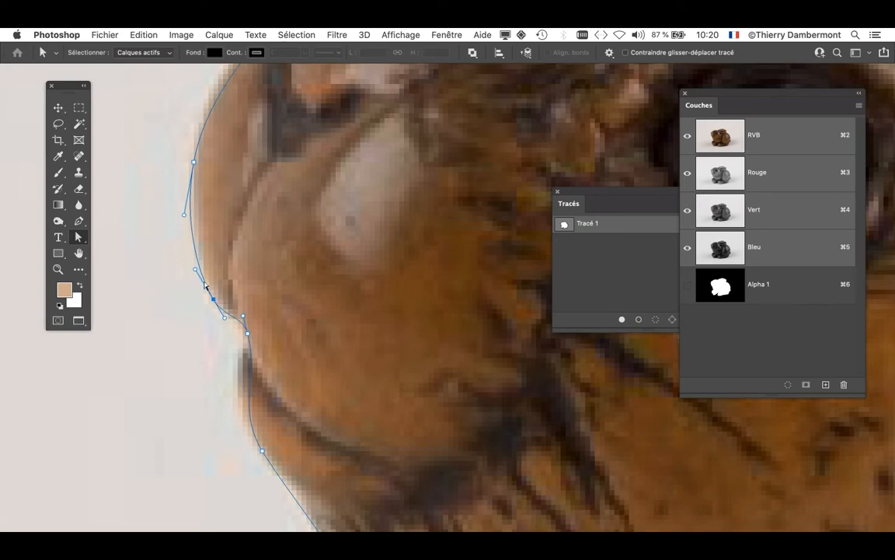
- Move the anchor above the mouth notch onto the upper lip's edge and deselect the Tracé 1 path
left_click_drag(194, 270, 208, 294)
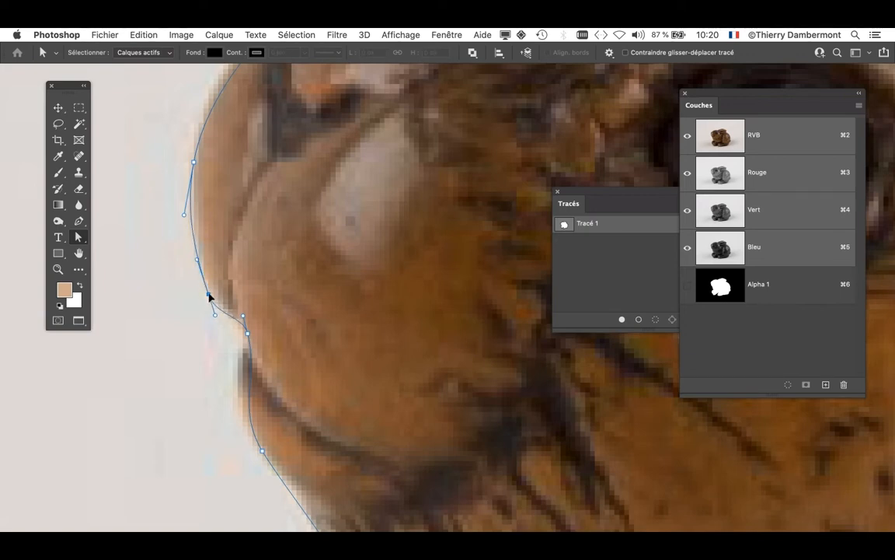
left_click(618, 198)
left_click_drag(563, 189, 464, 139)
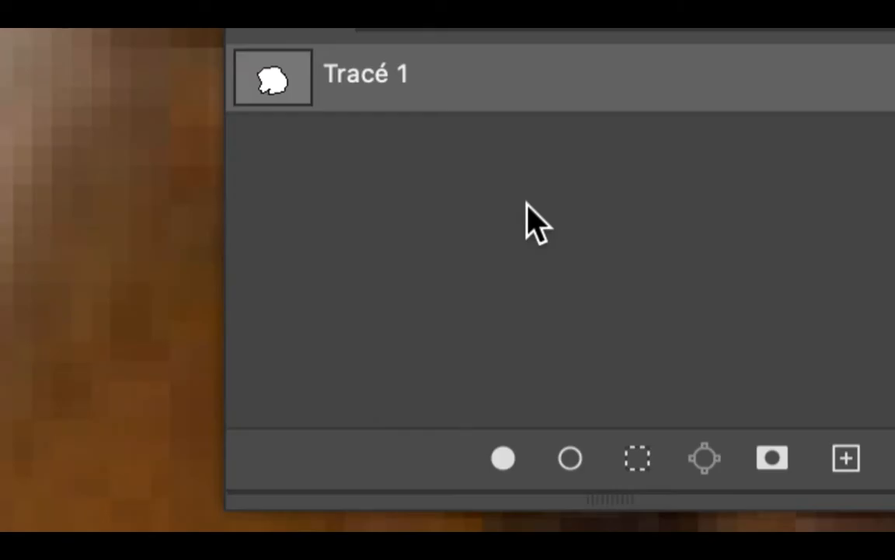
left_click(533, 223)
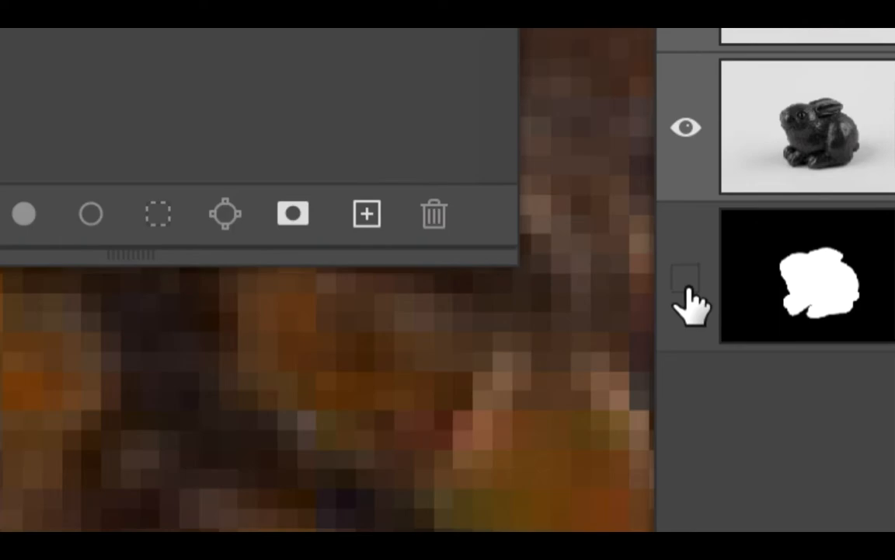
- Display the Alpha 1 channel over the colour image and examine the mask edge along the muzzle, chest, paws and ears
left_click(685, 277)
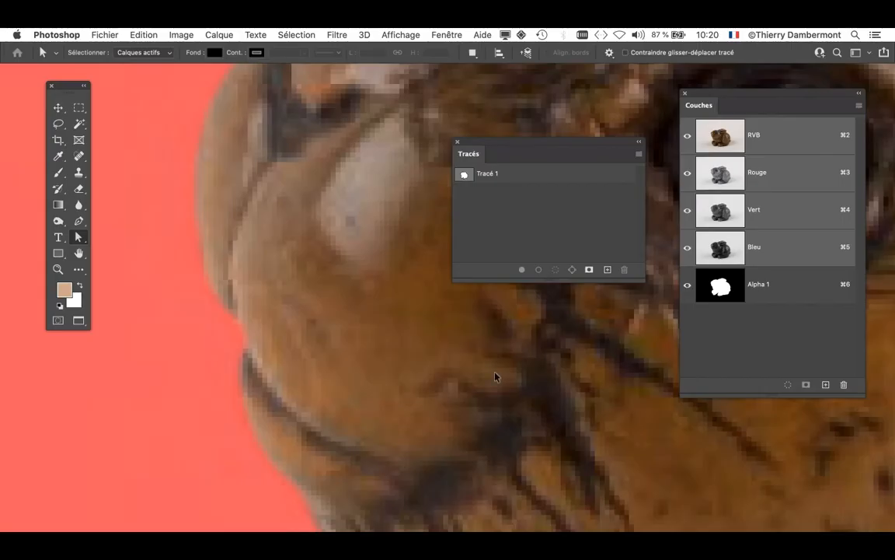
key("super+minus")
left_click_drag(369, 265, 304, 200)
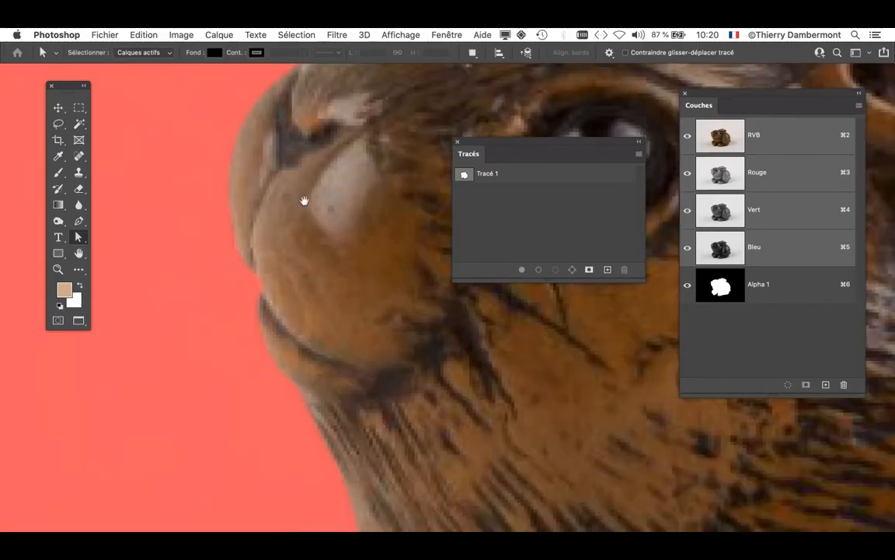
scroll(304, 200, "down", 3)
scroll(271, 479, "down", 5)
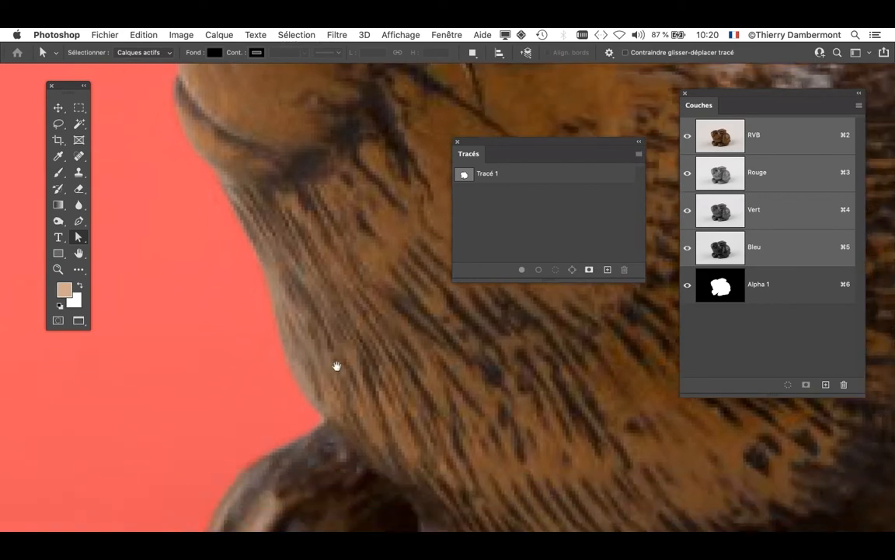
scroll(330, 332, "down", 3)
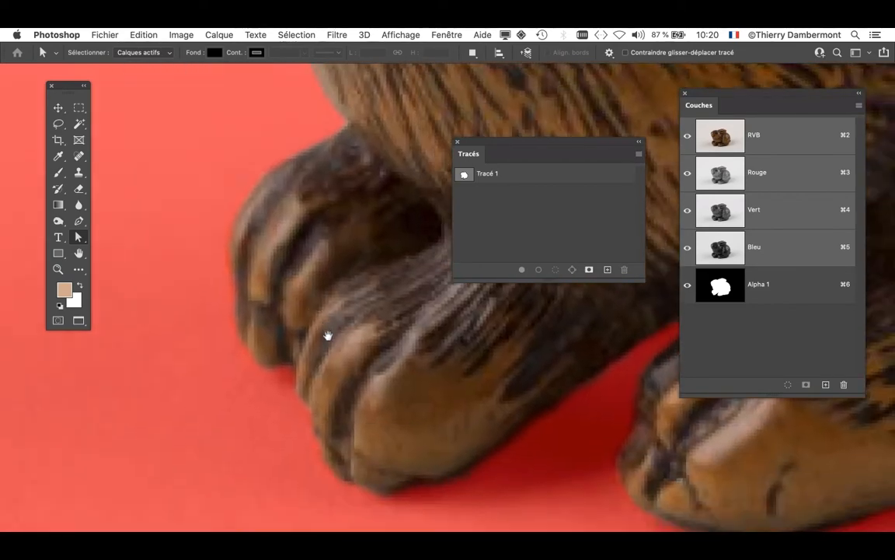
scroll(286, 395, "up", 3)
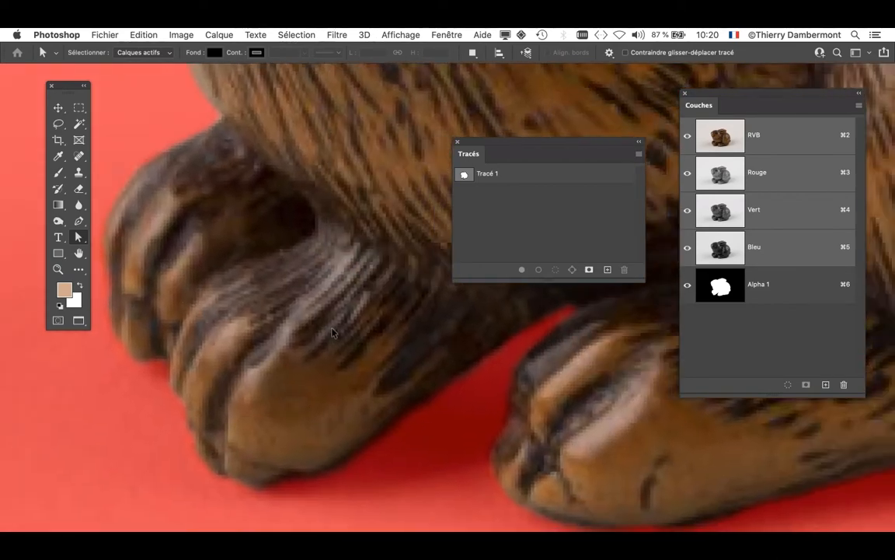
scroll(332, 333, "down", 3)
scroll(370, 245, "up", 5)
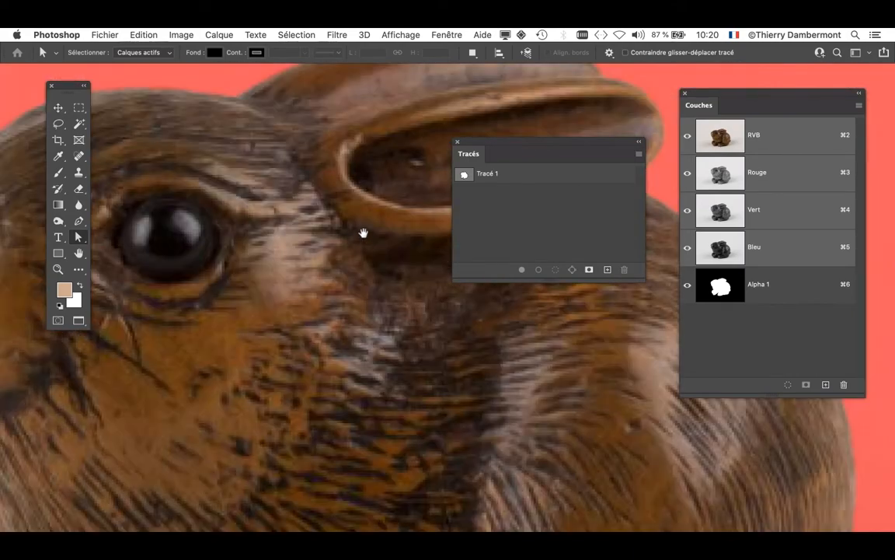
scroll(363, 233, "up", 5)
scroll(265, 374, "up", 4)
scroll(315, 358, "right", 1)
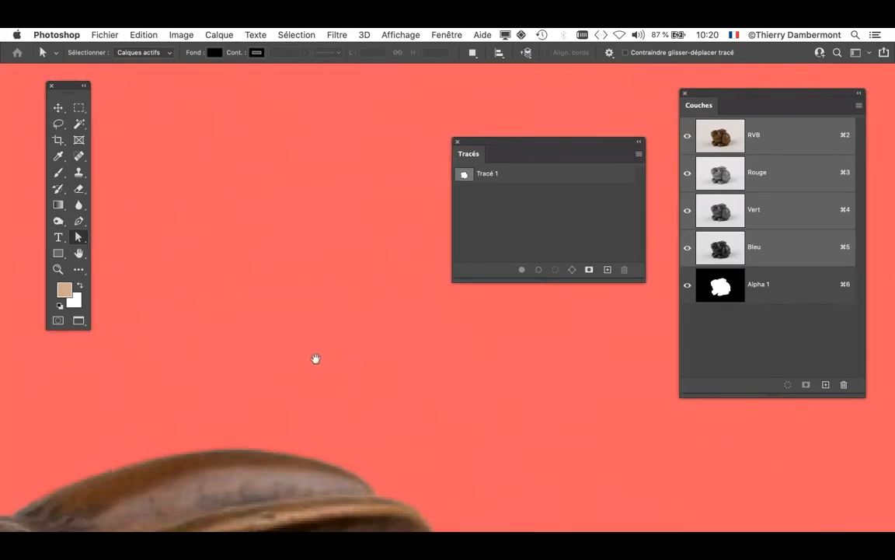
scroll(311, 396, "down", 1)
scroll(367, 499, "up", 2)
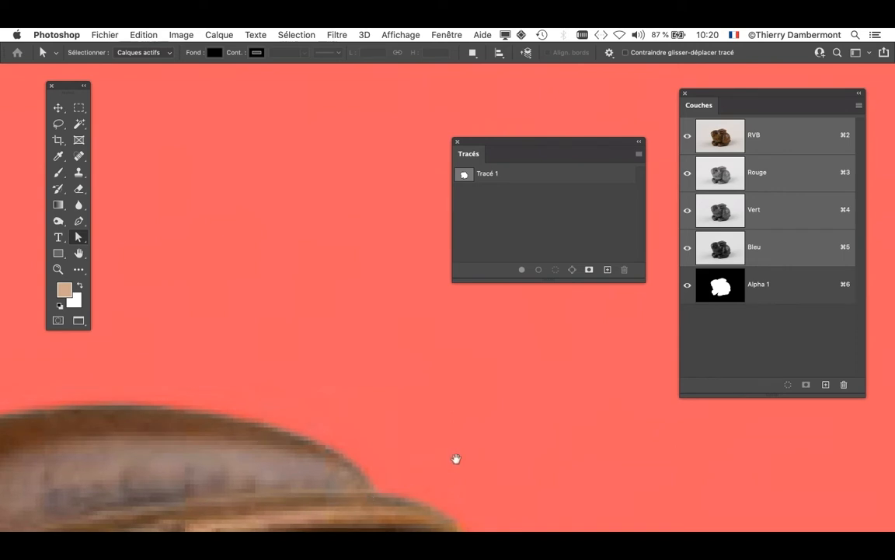
- Compare the mask alone with the colour image at the ear tips, and examine the overlay around the whole rabbit
left_click(689, 137)
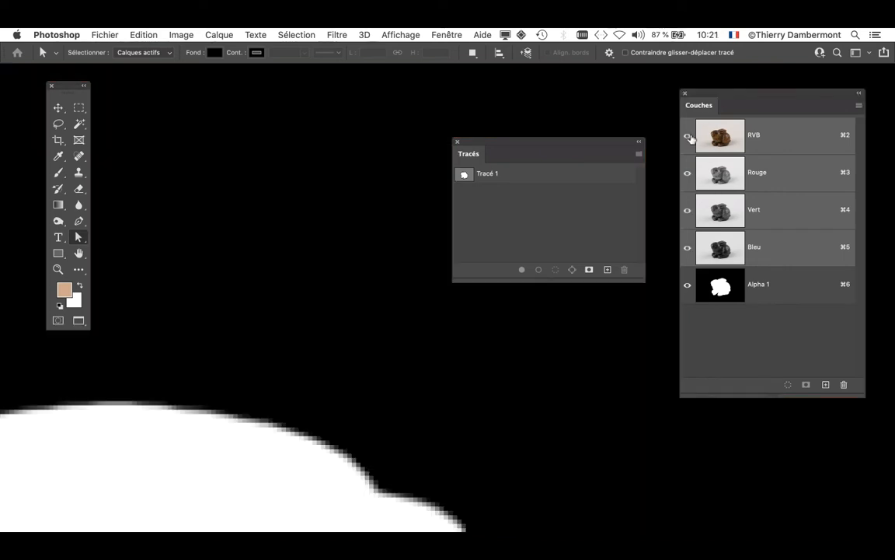
left_click(688, 137)
scroll(402, 432, "down", 3)
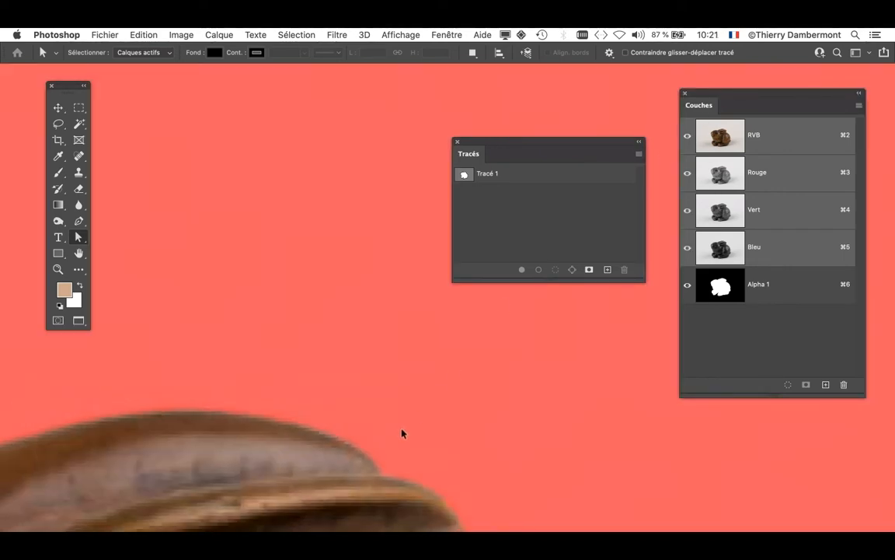
scroll(400, 430, "down", 3)
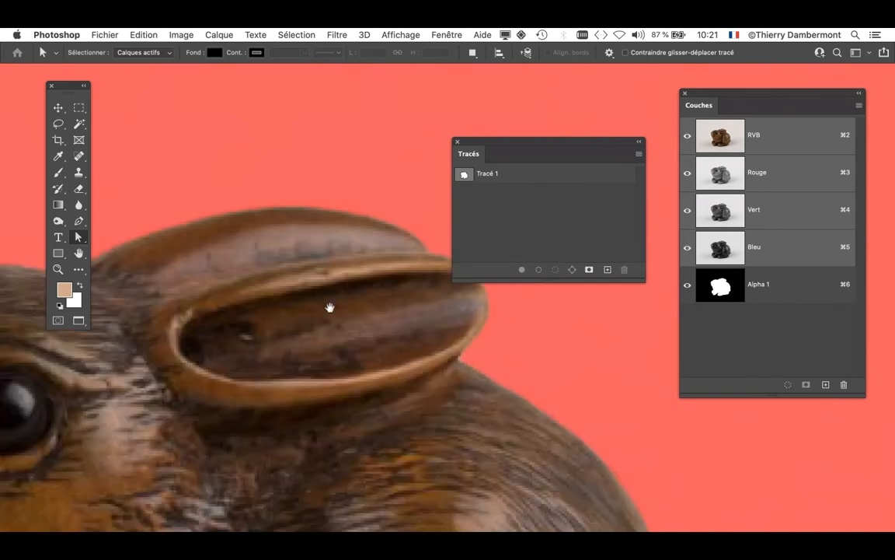
scroll(287, 357, "down", 4)
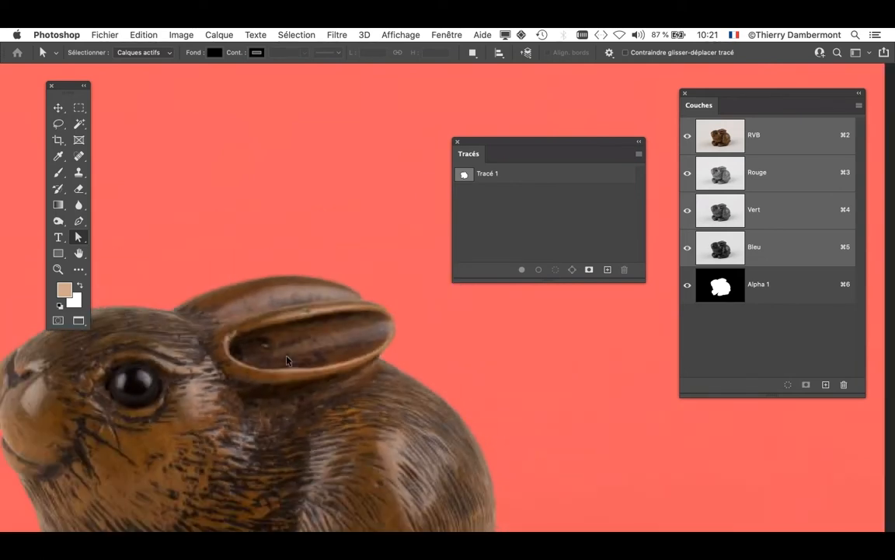
left_click_drag(286, 370, 420, 174)
scroll(420, 186, "left", 2)
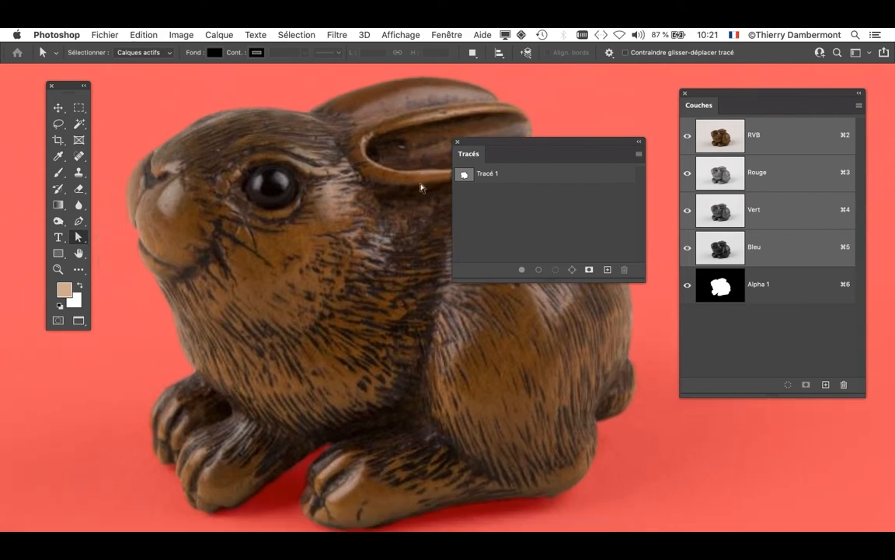
- Hide the Alpha 1 overlay and load the Alpha 1 channel as a selection
left_click_drag(496, 143, 510, 80)
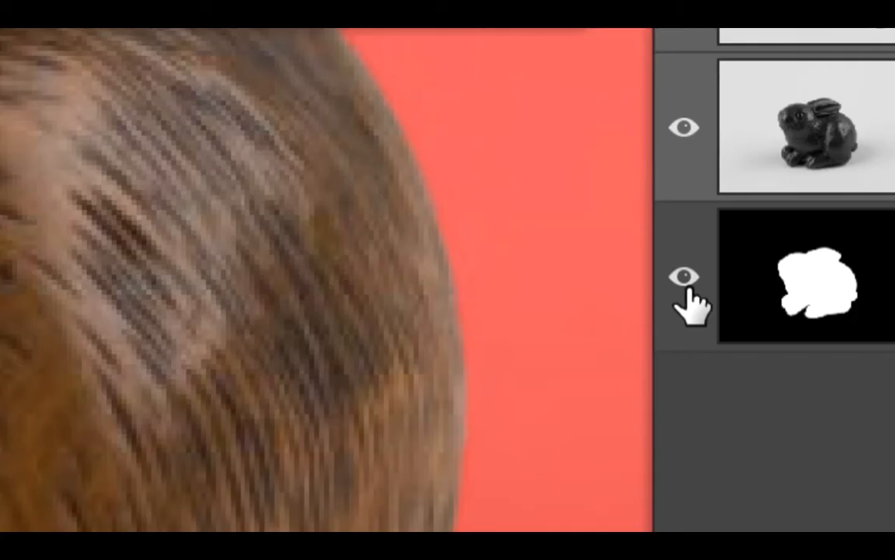
left_click(685, 281)
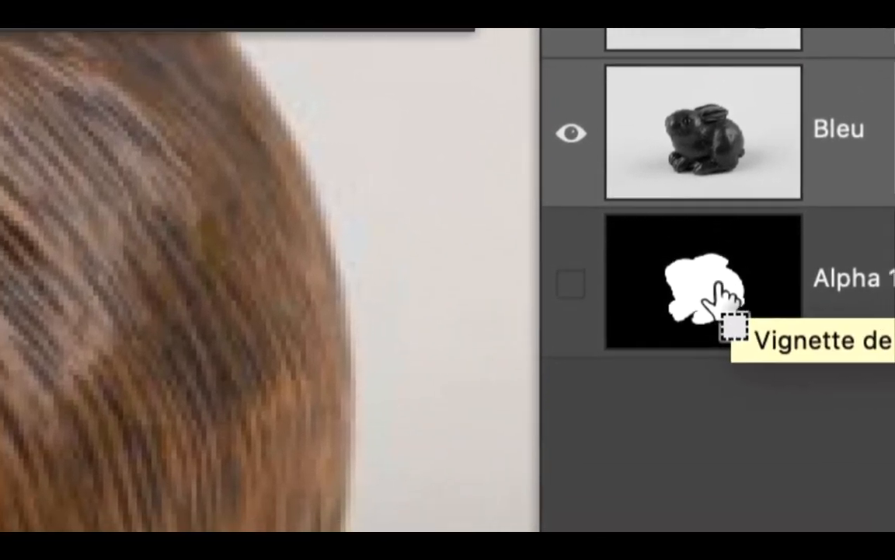
left_click(721, 286, "ctrl")
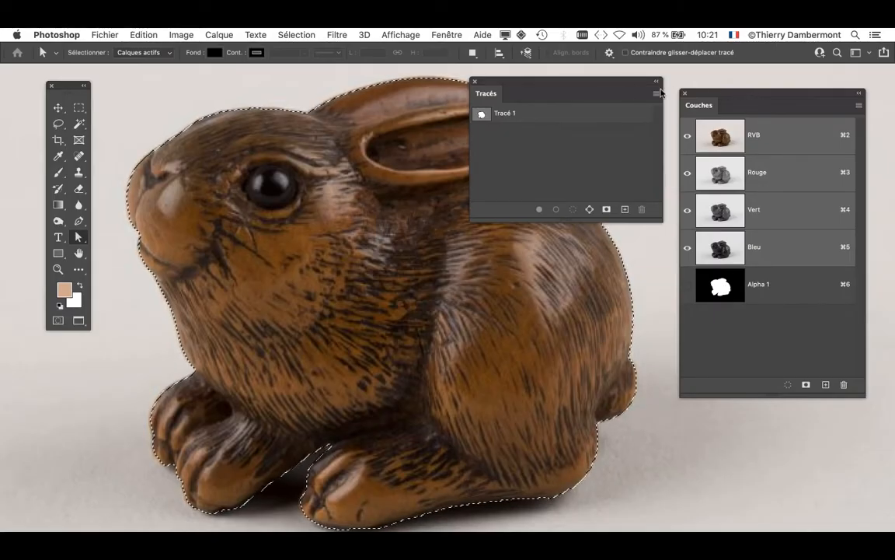
- Move the floating Couches and Tracés palettes aside so the whole selected rabbit is uncovered
left_click_drag(735, 94, 781, 199)
left_click_drag(617, 84, 693, 70)
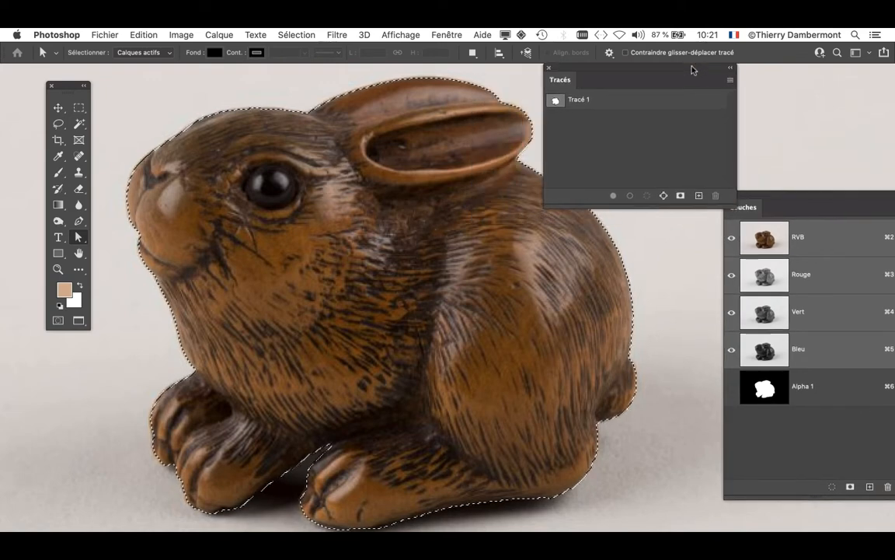
scroll(591, 315, "down", 3)
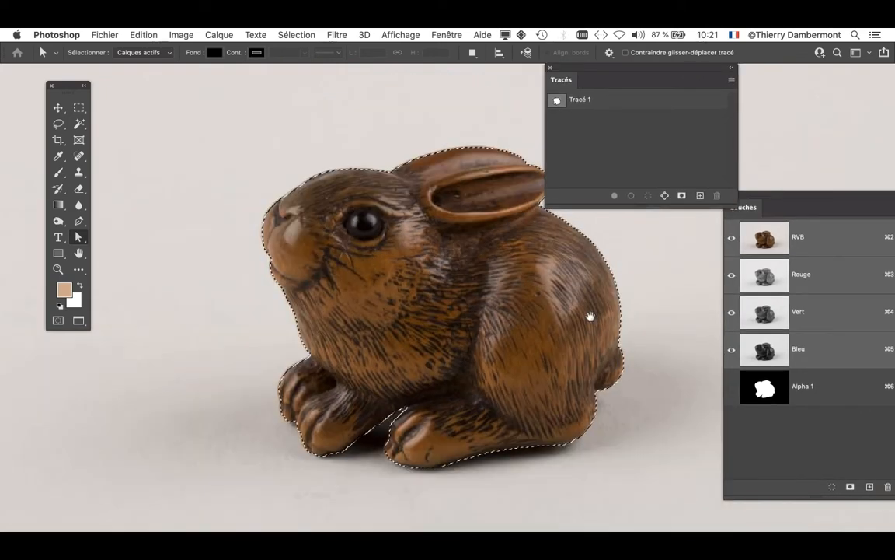
left_click_drag(590, 314, 352, 316)
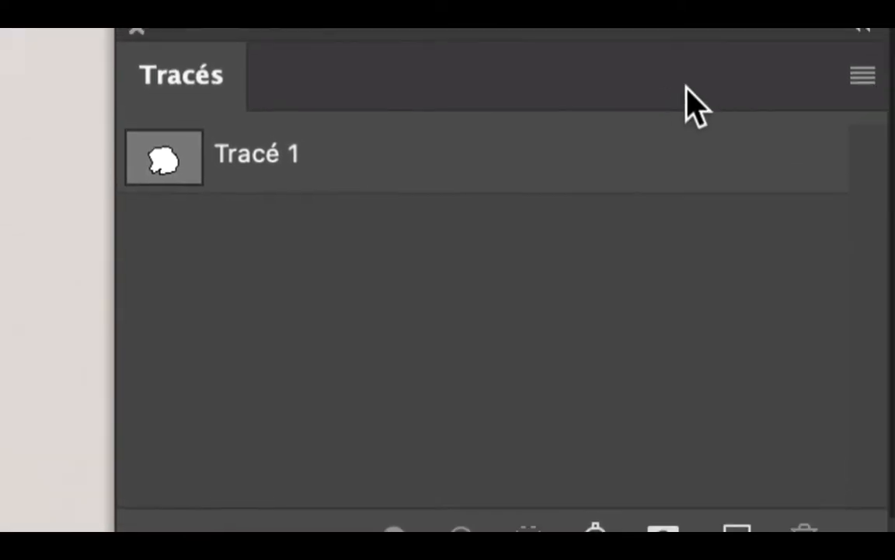
- Try converting the selection to a work path with a tolerance of 0.5 pixels, and undo the conversion
left_click(730, 88)
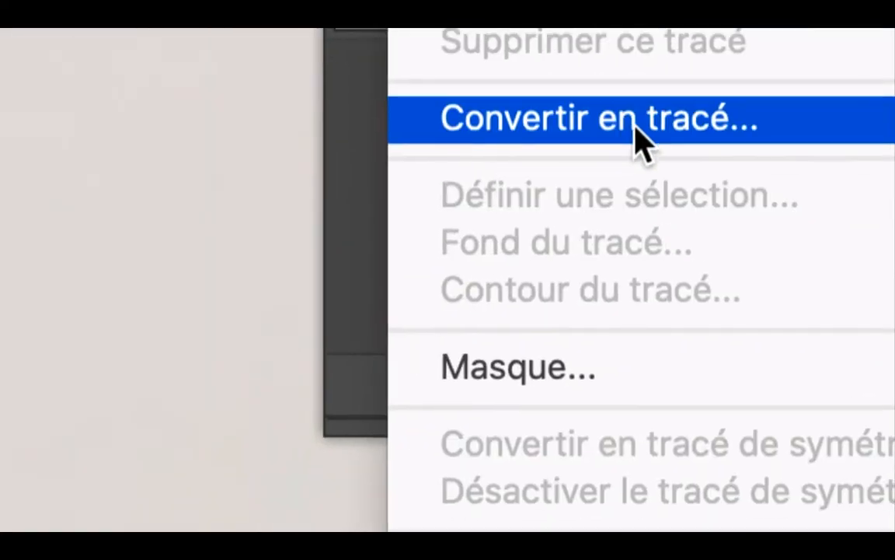
left_click(299, 295)
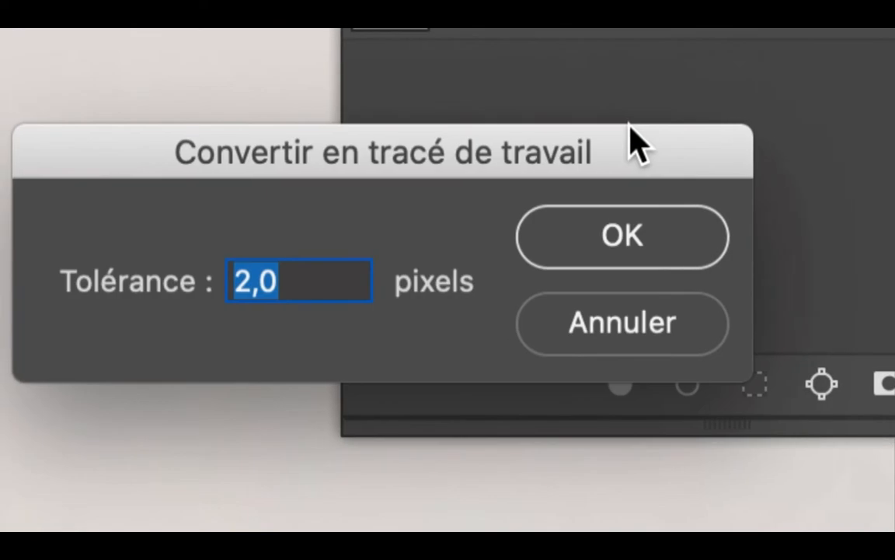
type("0,5")
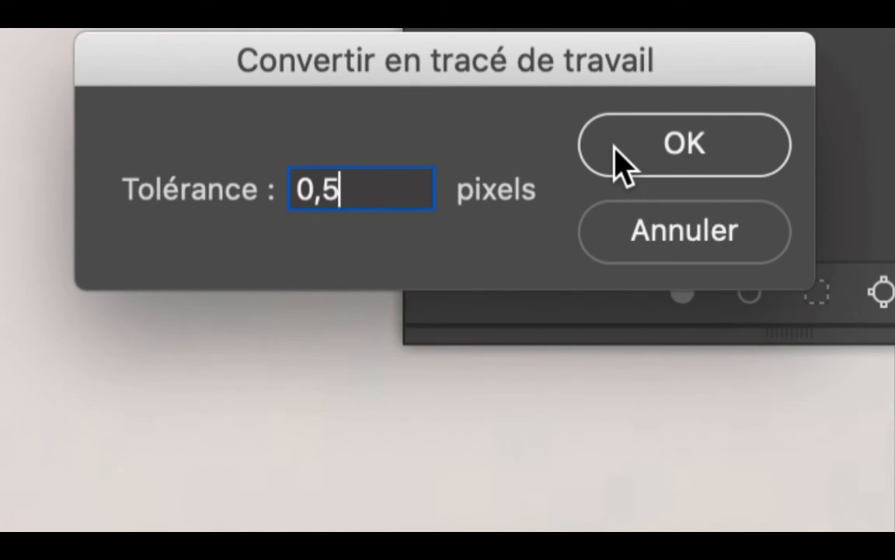
left_click(615, 147)
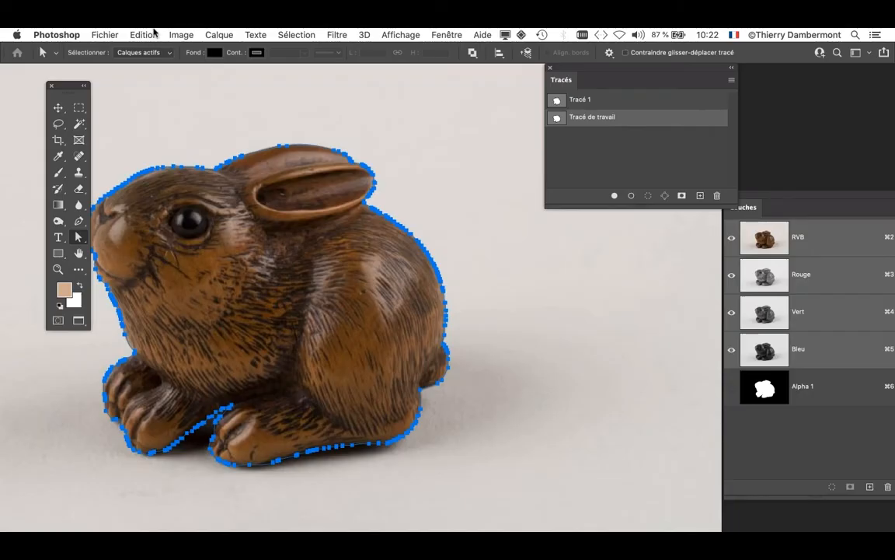
left_click(155, 35)
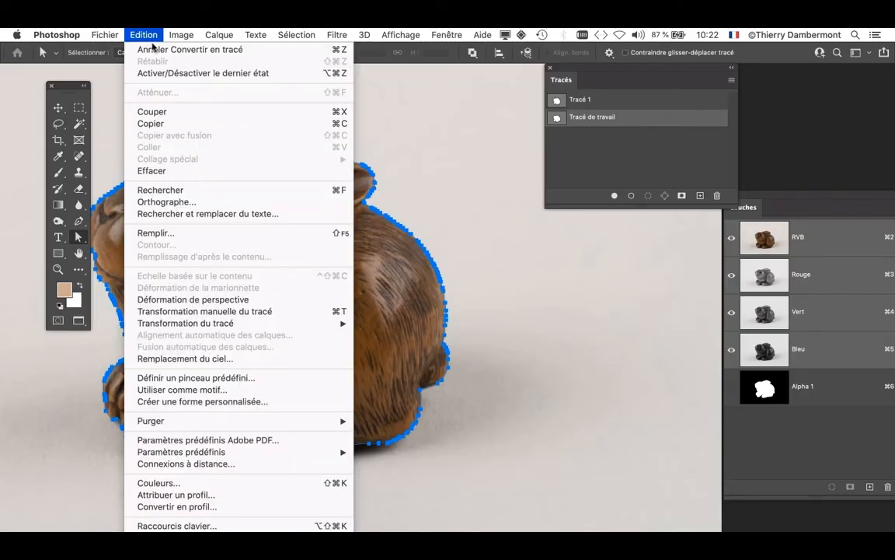
left_click(175, 48)
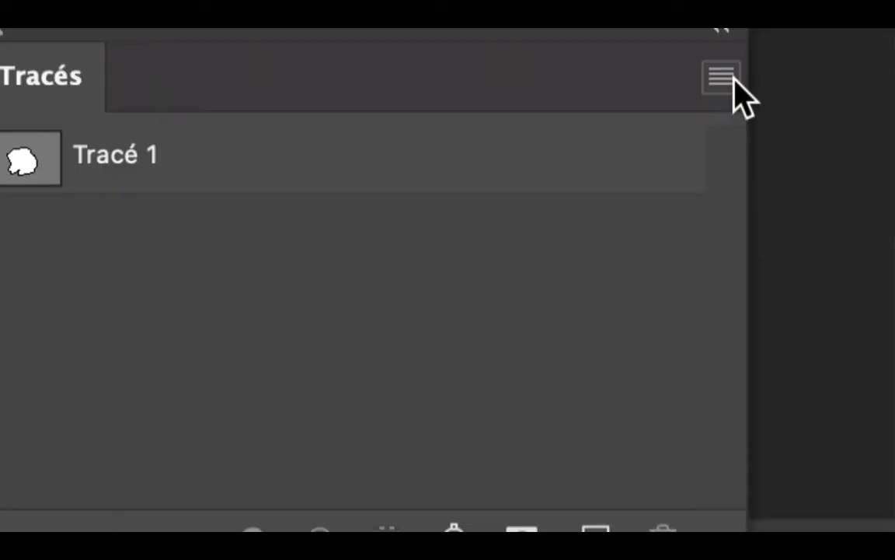
- Convert the selection to a work path with a tolerance of 1 pixel and save it as a permanent path
left_click(735, 78)
left_click(704, 136)
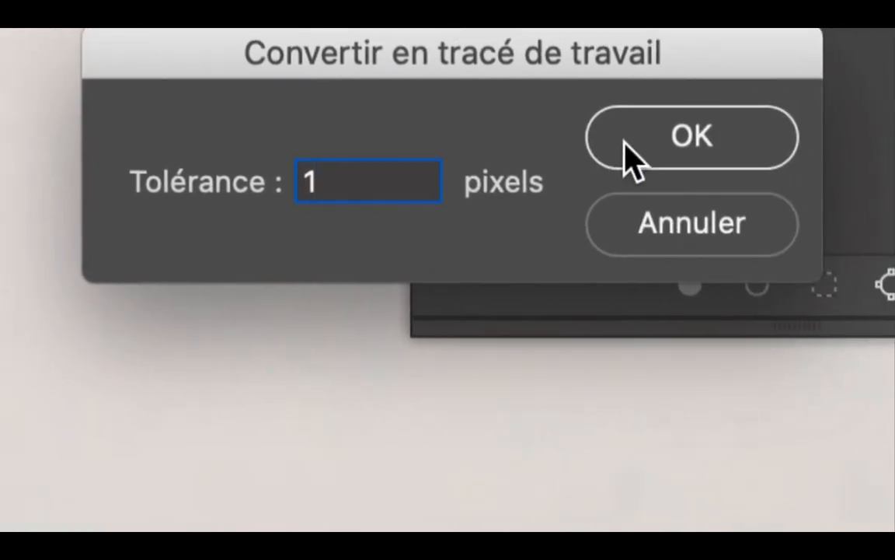
left_click(626, 155)
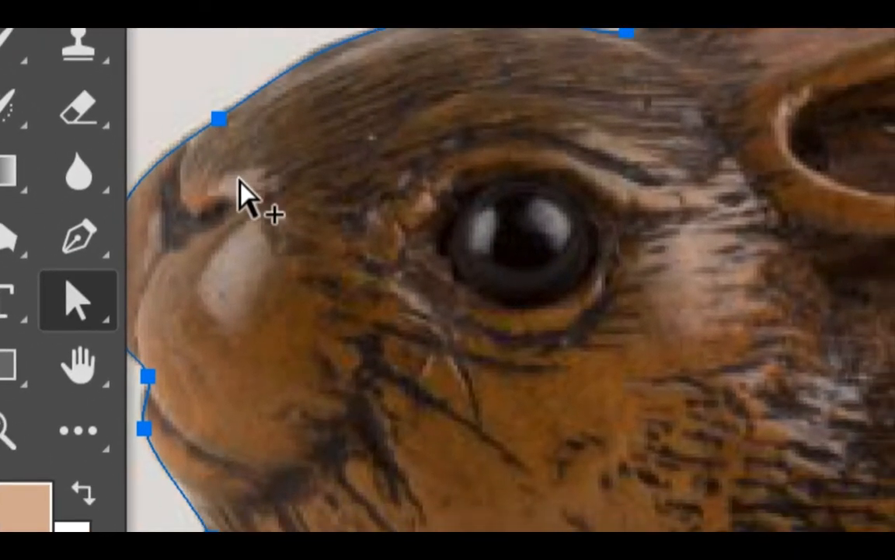
scroll(349, 259, "down", 2)
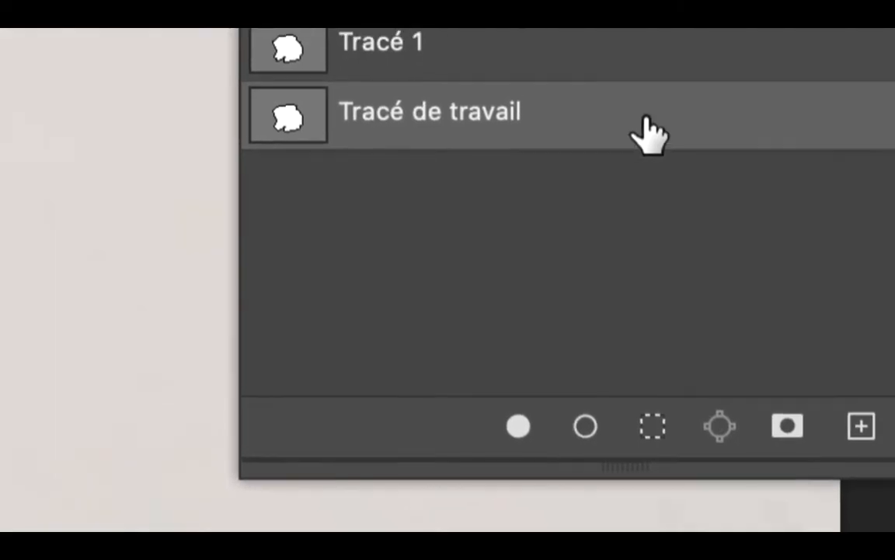
left_click_drag(649, 136, 863, 420)
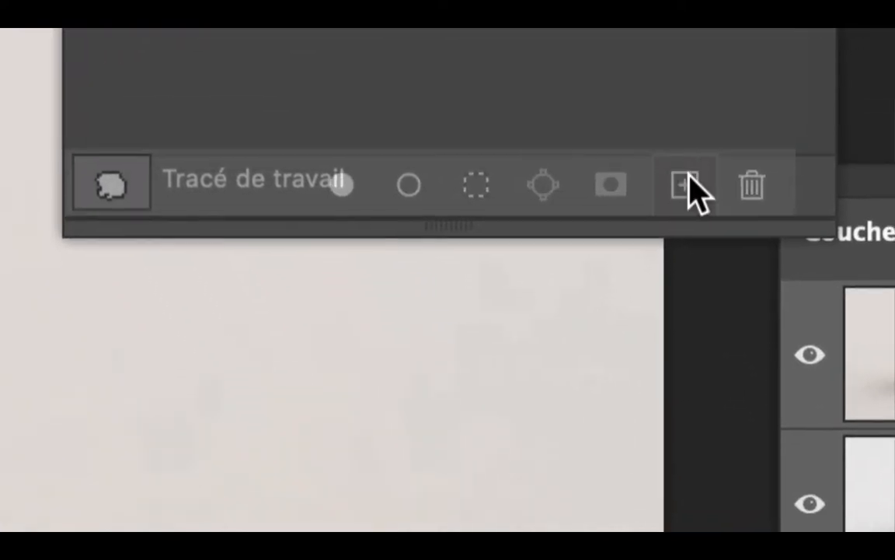
left_click_drag(694, 190, 687, 187)
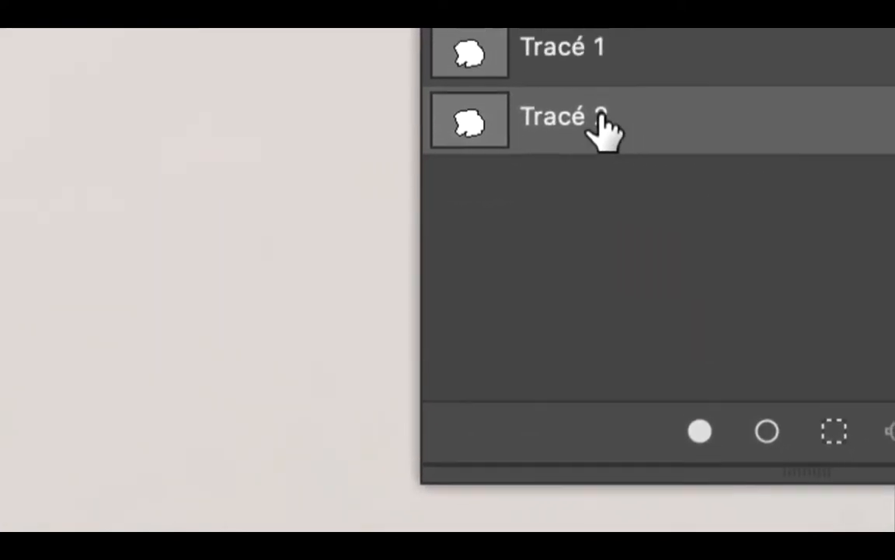
- Rename the older path as "Tracé 1 (ancien trop peu précis)" and make Tracé 2 the active path again
double_click(611, 28)
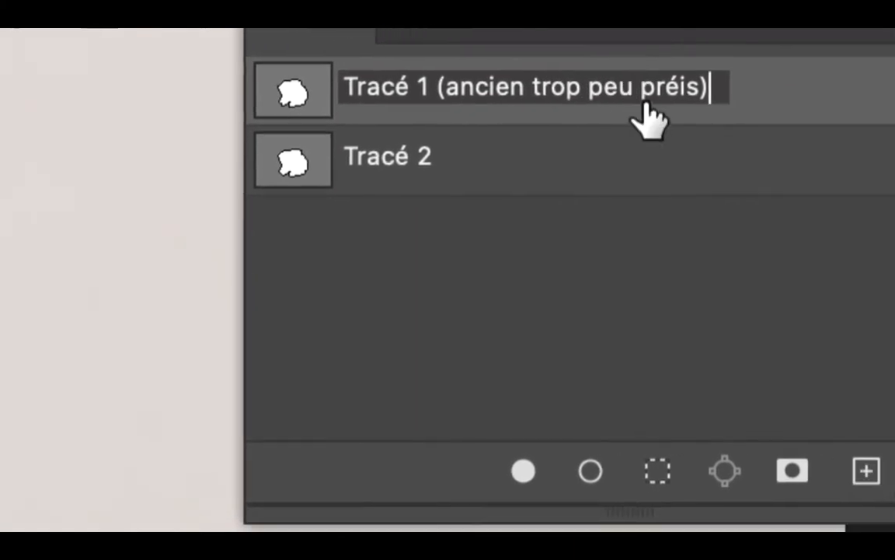
triple_click(842, 113)
left_click(650, 101)
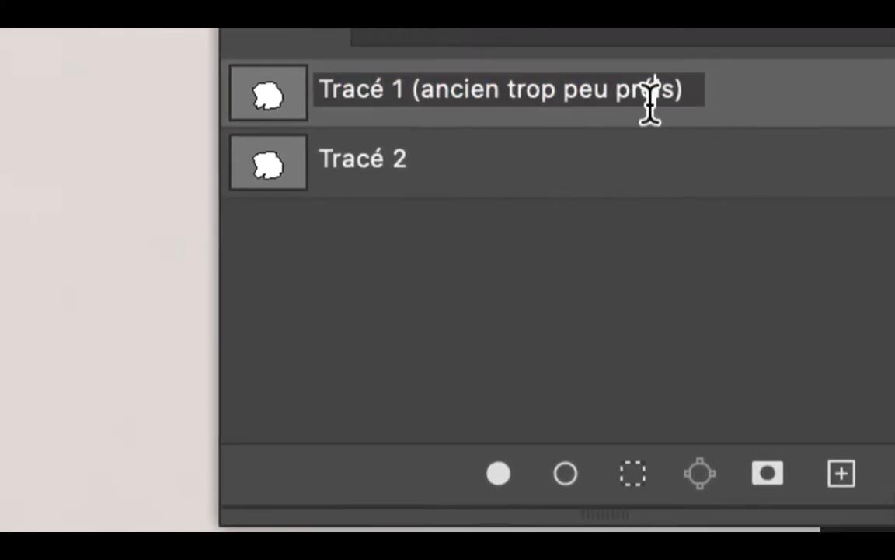
type("c")
left_click(639, 153)
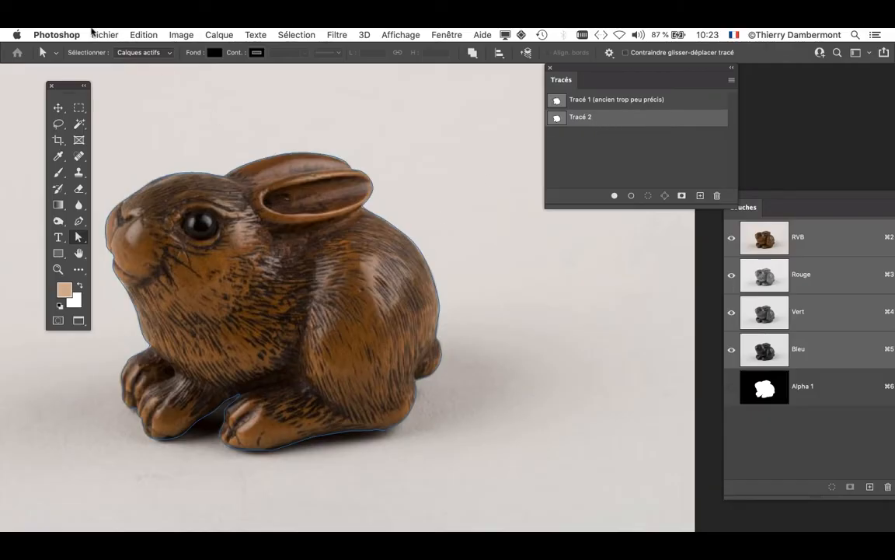
- Save the document under the new name netsuke-of-a-seated-hare-02.psd in the tracés vectoriels folder
left_click(91, 34)
left_click(200, 173)
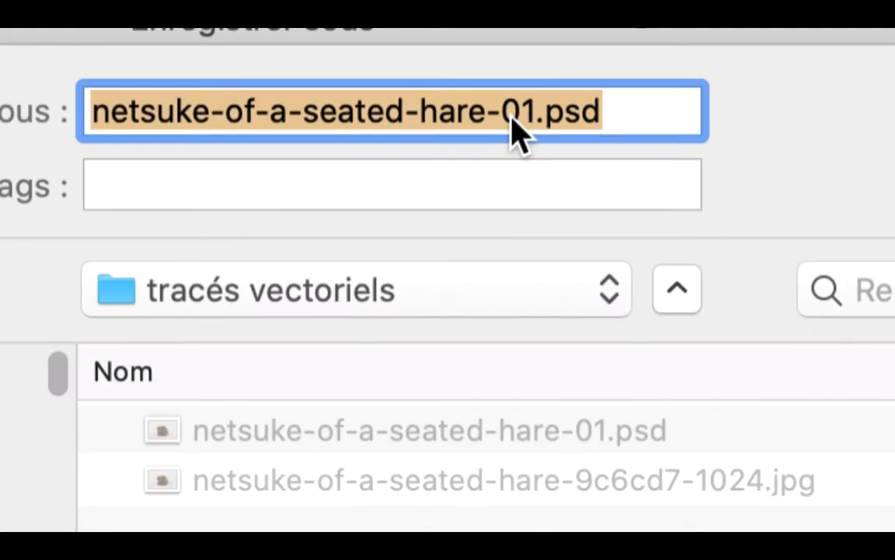
left_click(515, 116)
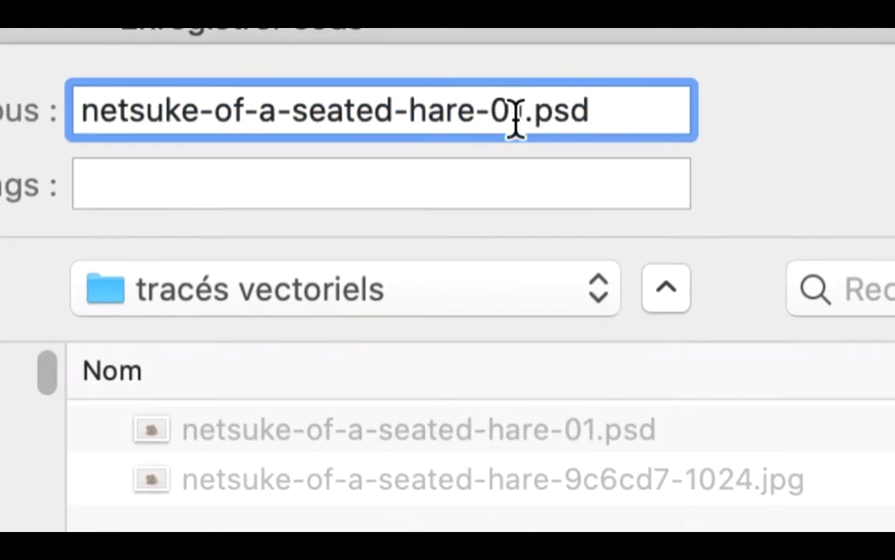
left_click_drag(523, 118, 533, 119)
type("2")
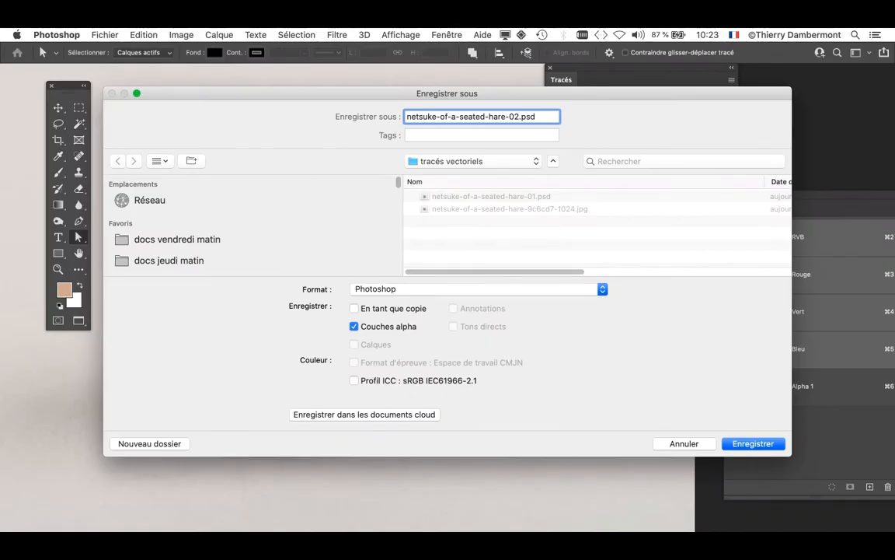
key("Return")
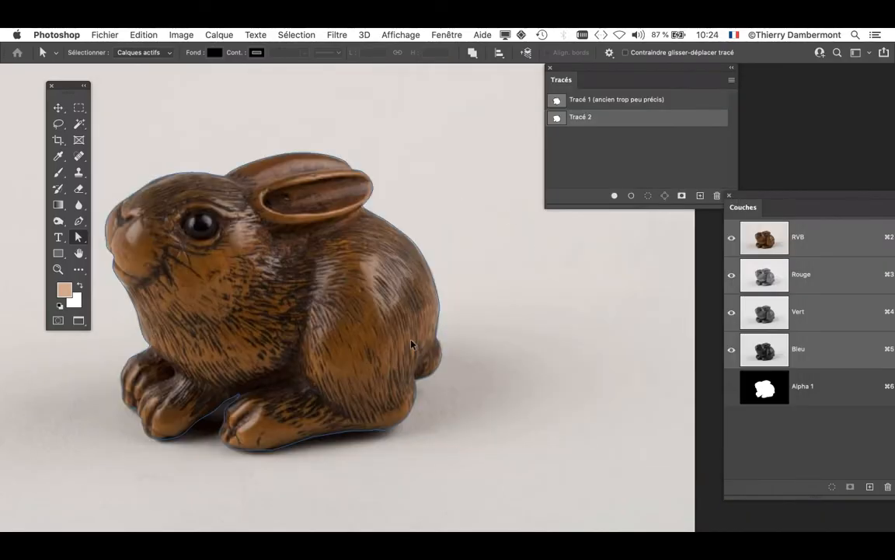
- Try loading Tracé 2 as a selection, clear that selection and reactivate the Tracé 2 path
key("super+0")
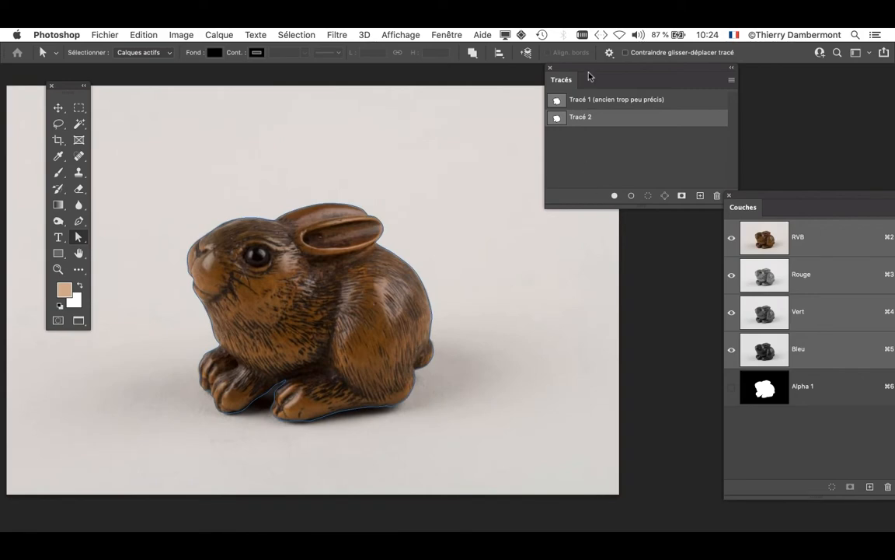
left_click_drag(583, 71, 505, 148)
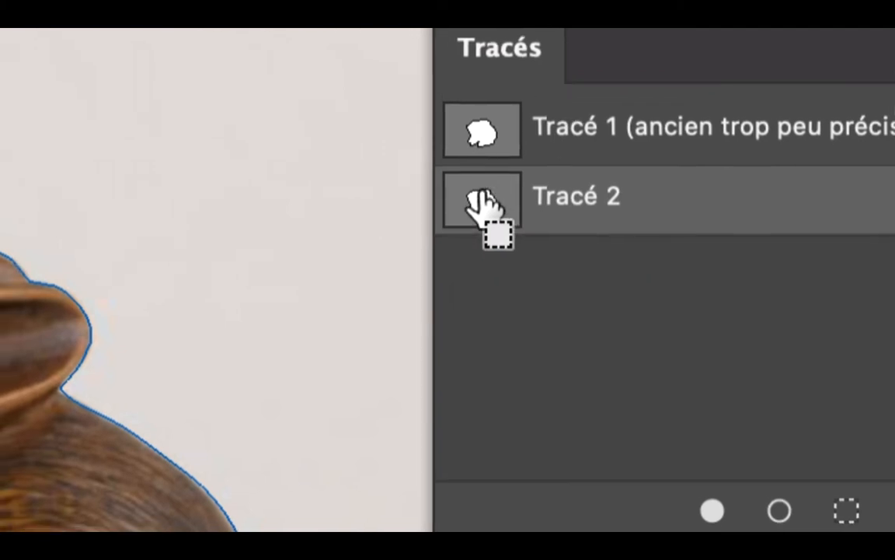
left_click(481, 200, "ctrl")
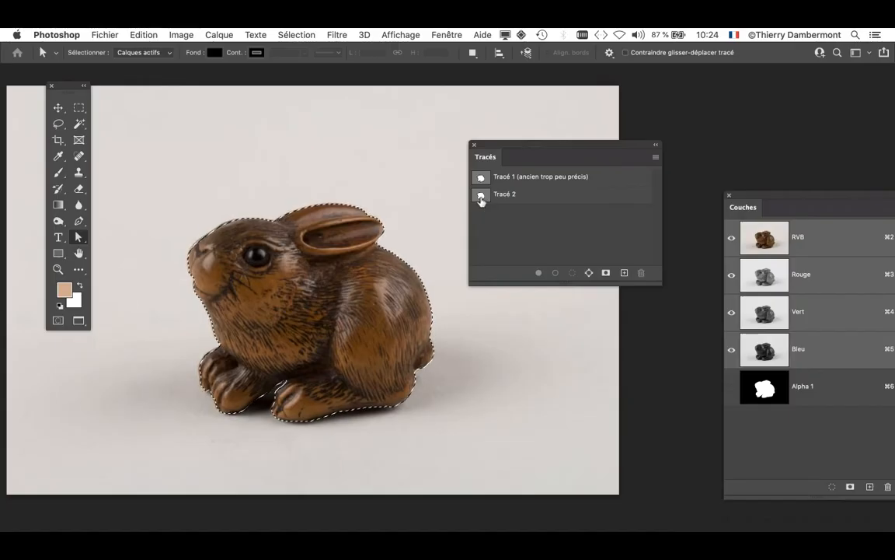
left_click_drag(493, 152, 463, 112)
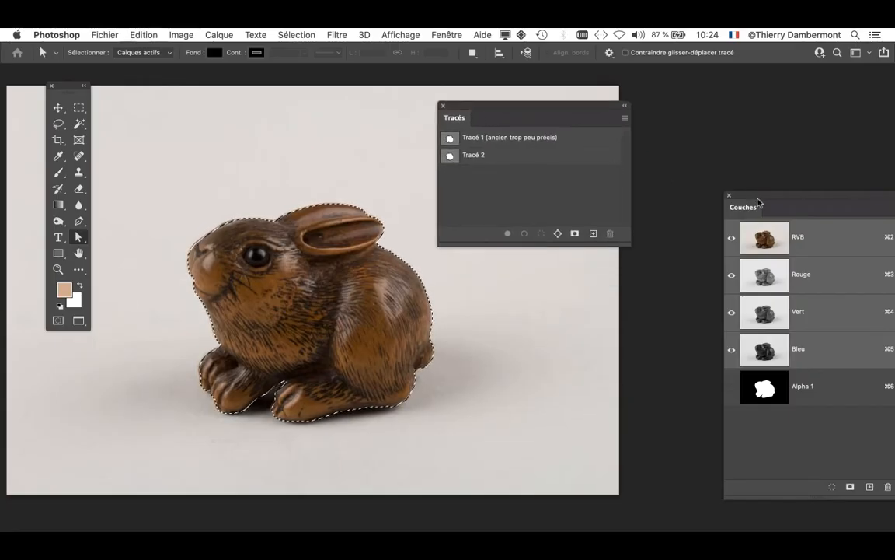
left_click_drag(758, 203, 686, 129)
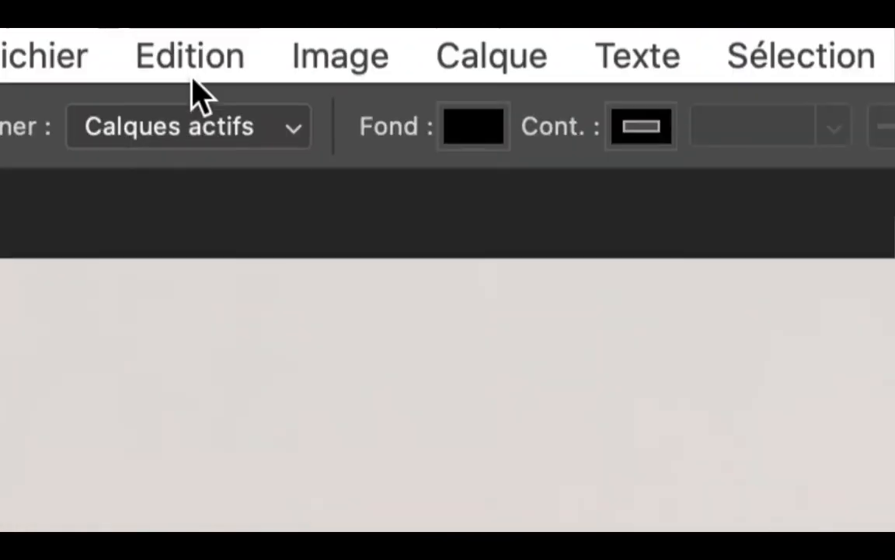
left_click(201, 58)
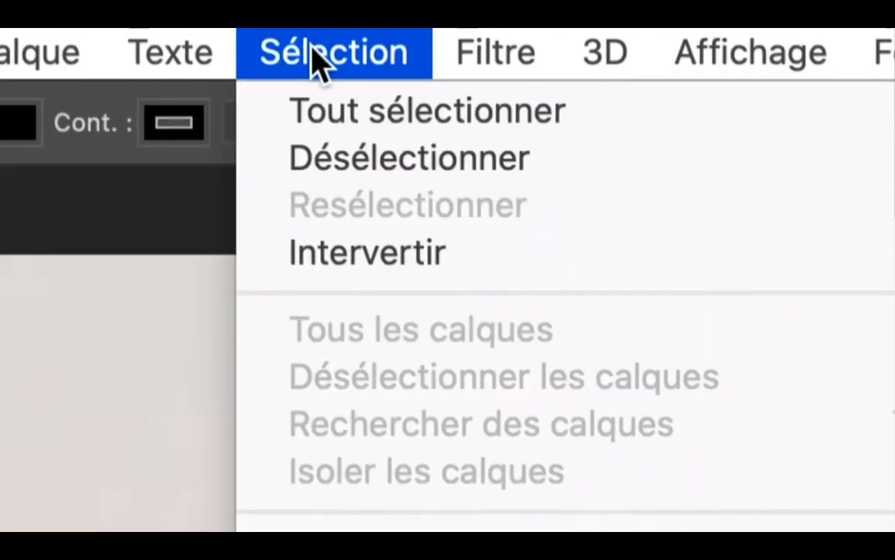
left_click(321, 77)
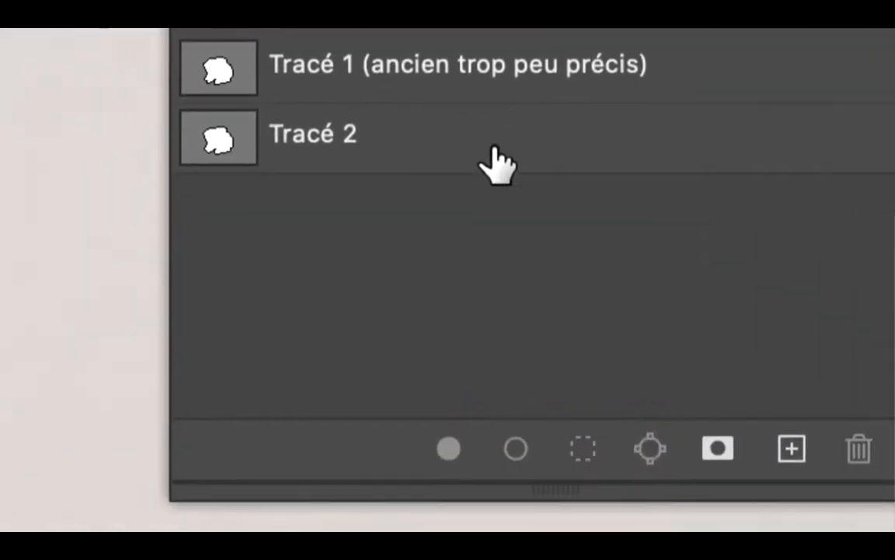
left_click(498, 160)
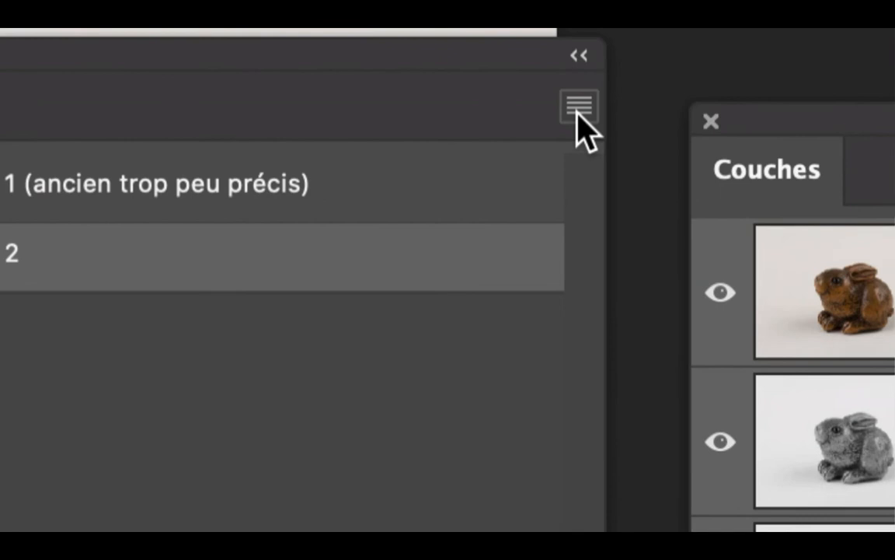
- Examine the options for defining a selection from Tracé 2 and leave them without applying anything
left_click(679, 41)
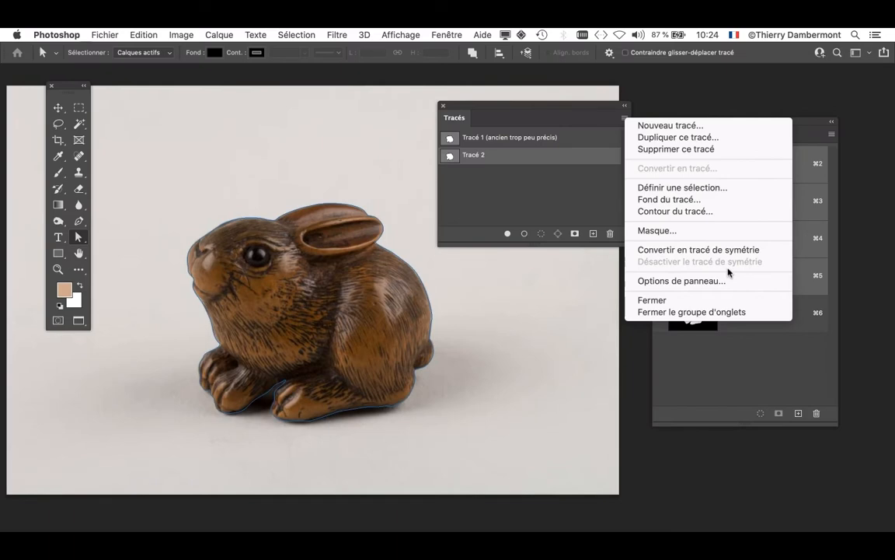
key("Escape")
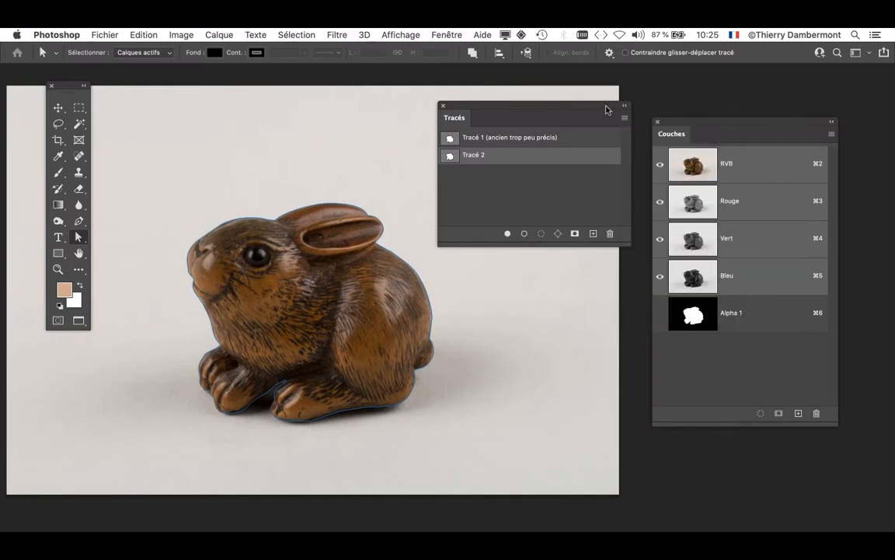
left_click_drag(599, 107, 514, 91)
left_click(524, 94)
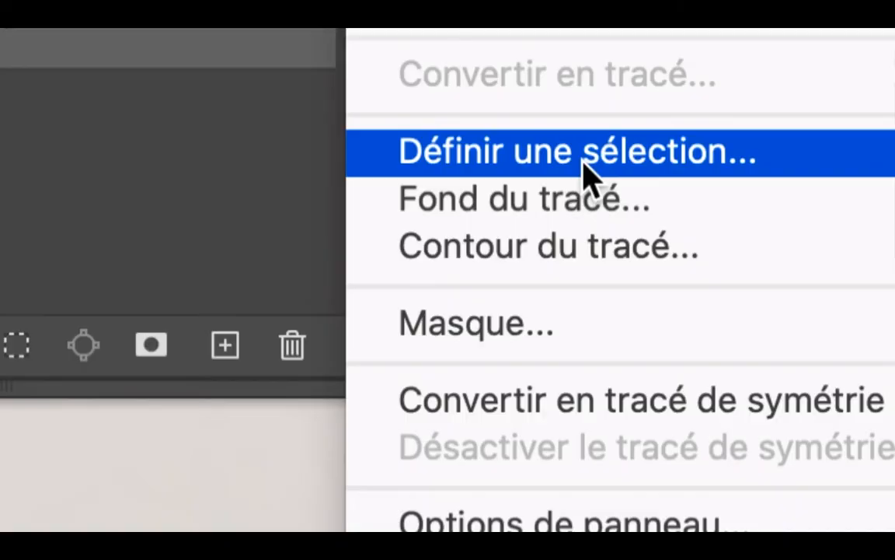
left_click(583, 153)
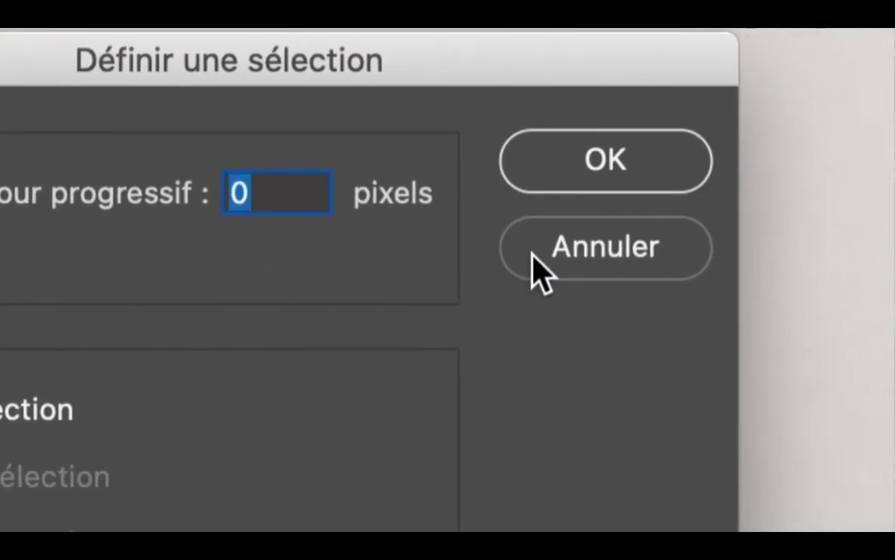
left_click(768, 293)
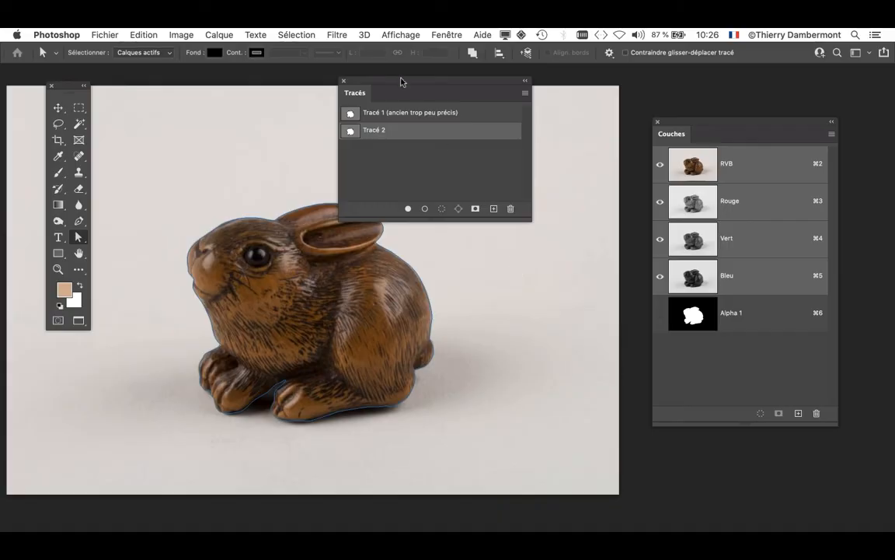
- Bring out the Calques palette at full size beside Couches, and place the Tracés palette over the rabbit's head
left_click_drag(401, 82, 485, 91)
scroll(424, 300, "up", 1)
scroll(424, 299, "up", 3)
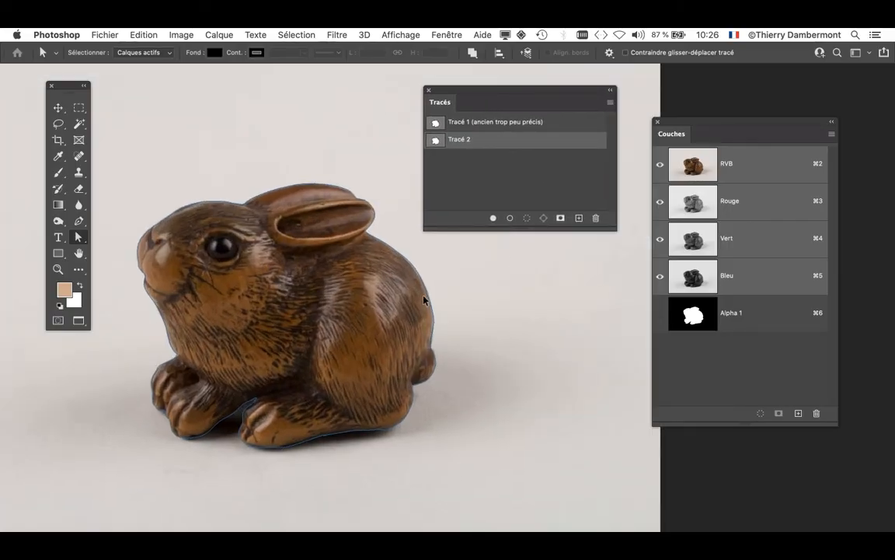
left_click_drag(311, 311, 322, 324)
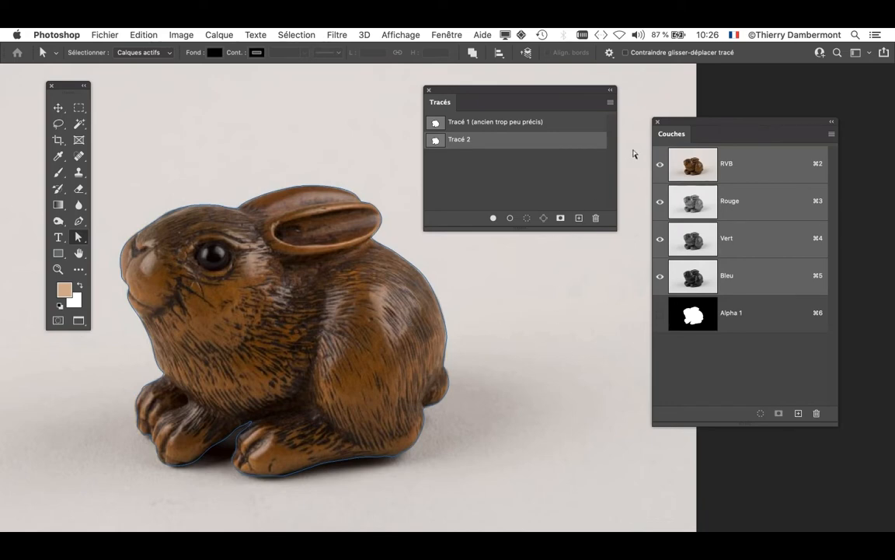
left_click_drag(455, 97, 827, 474)
left_click_drag(700, 530, 505, 86)
double_click(503, 83)
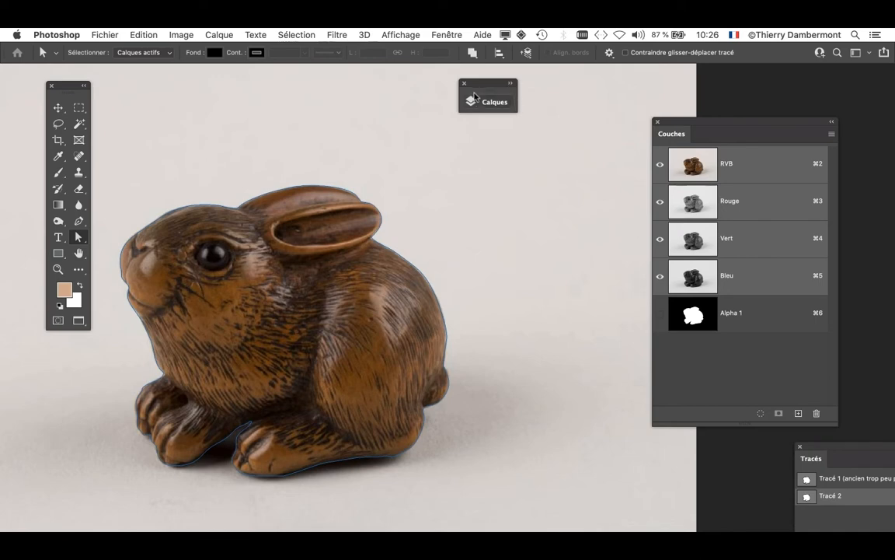
left_click(513, 84)
left_click(482, 95)
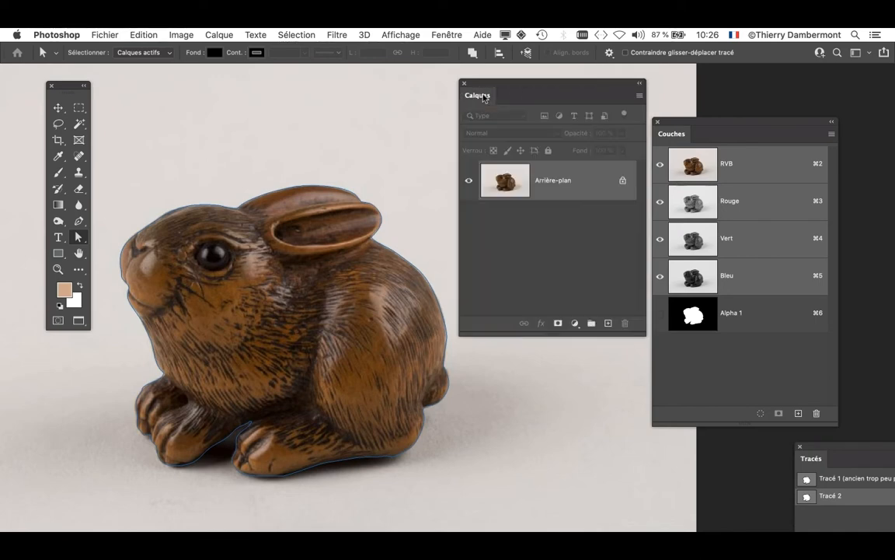
left_click_drag(642, 331, 603, 376)
left_click_drag(542, 84, 498, 116)
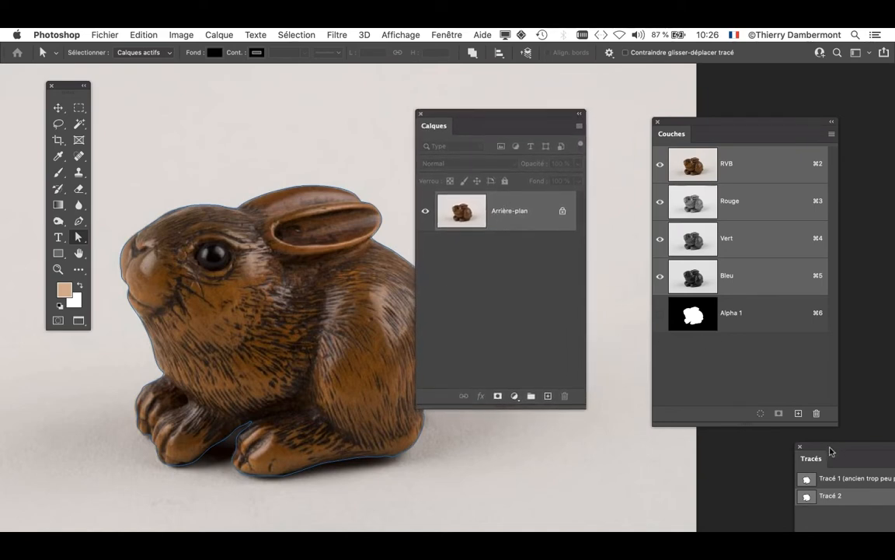
left_click_drag(831, 457, 170, 92)
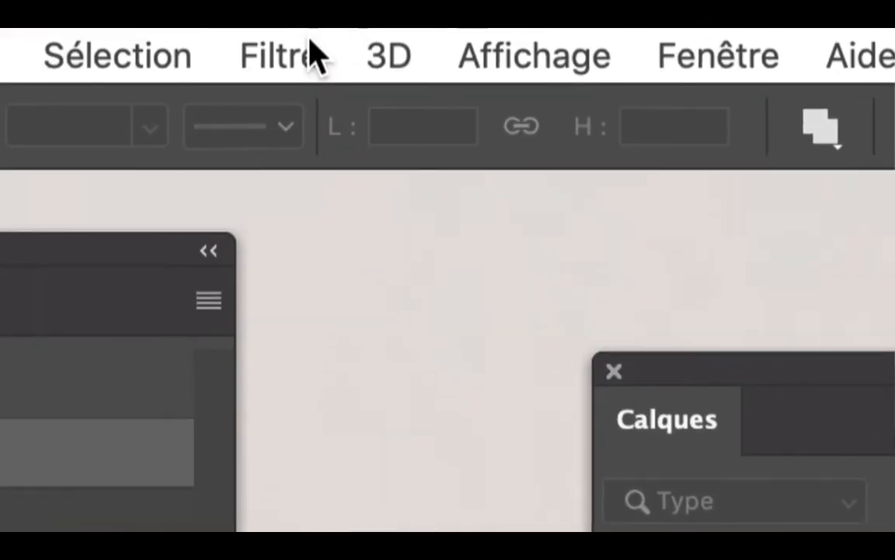
left_click(273, 52)
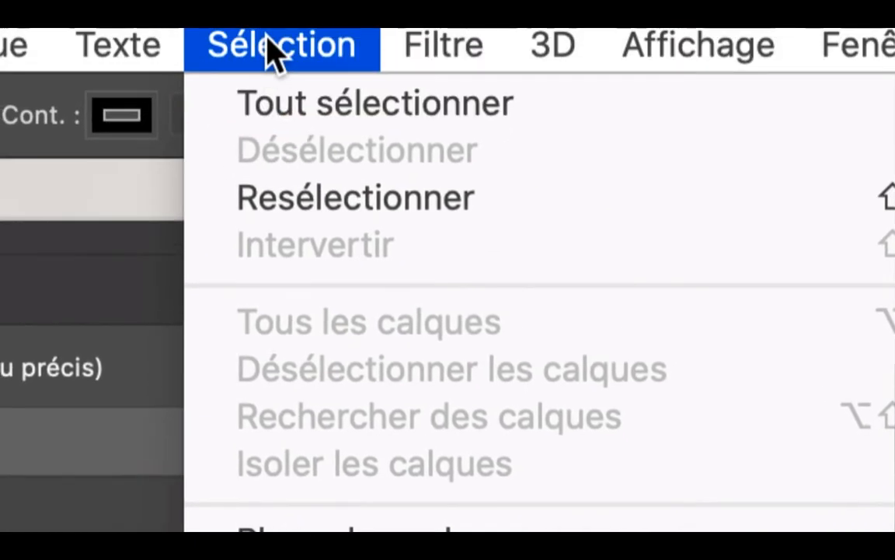
left_click(274, 52)
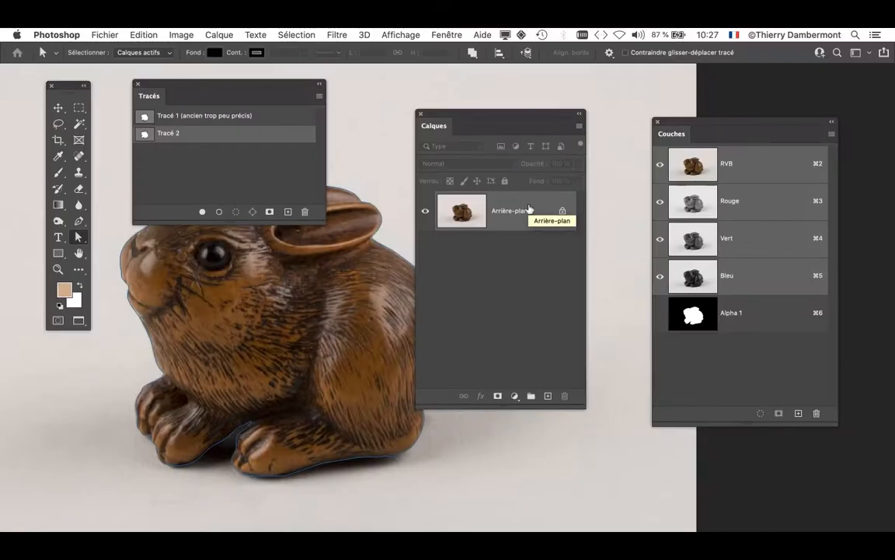
- Shorten the Calques palette and move the Couches and Tracés palettes clear of the rabbit
left_click_drag(576, 393, 576, 305)
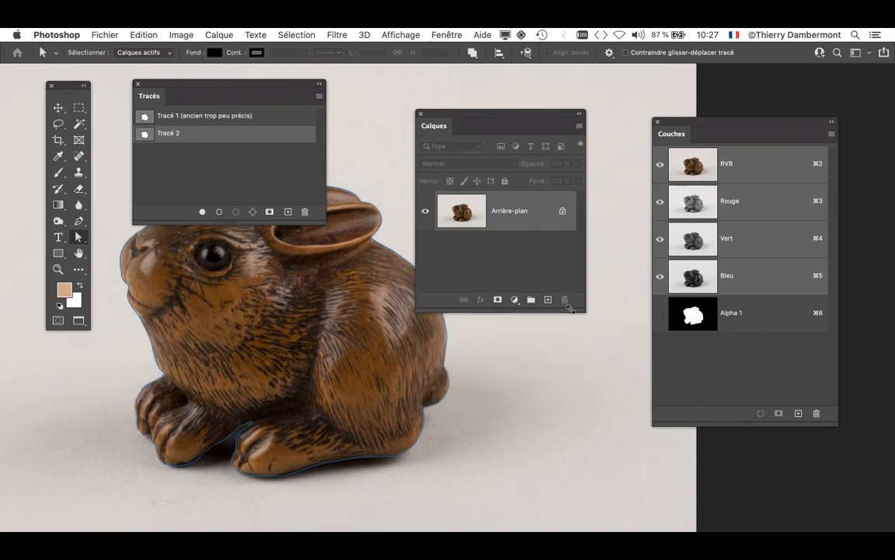
left_click_drag(678, 129, 782, 106)
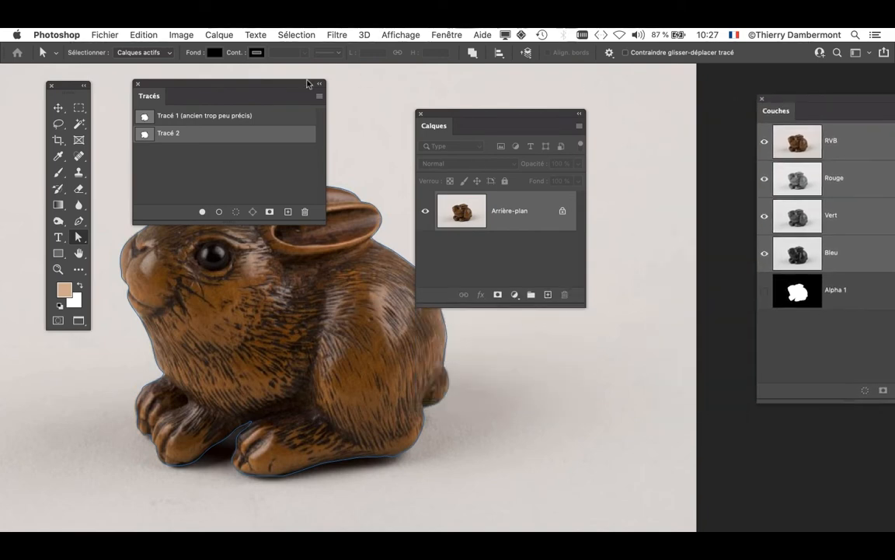
left_click_drag(170, 87, 586, 357)
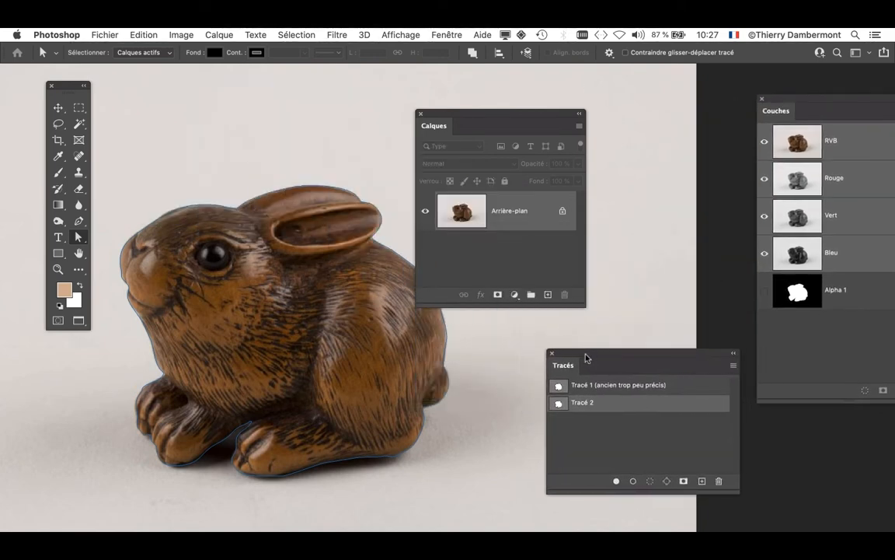
- Add a vector mask to the rabbit layer from the selected Tracé 2 path, and move the Calques palette off the rabbit
left_click(218, 34)
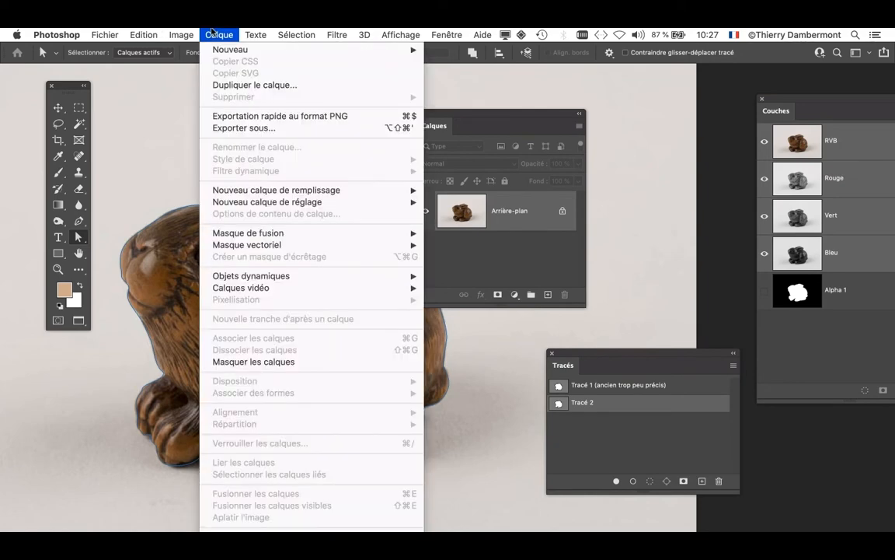
mouse_move(245, 244)
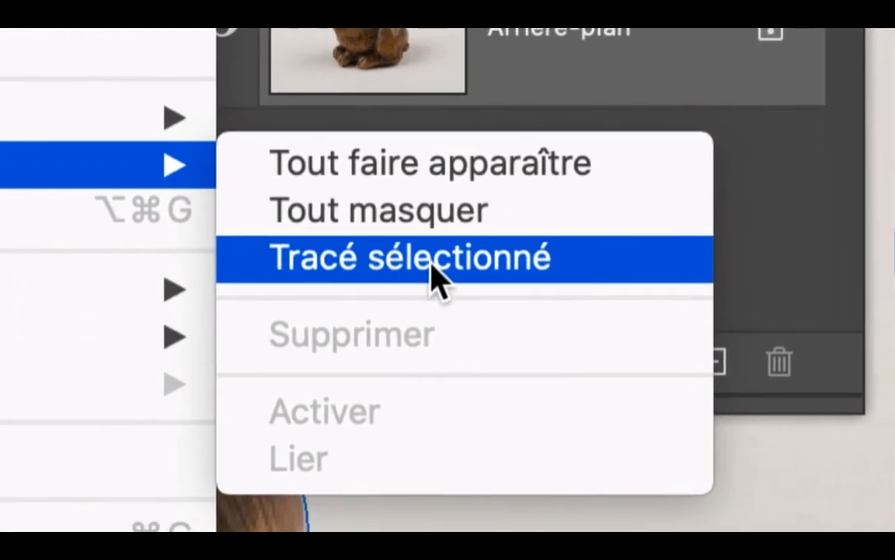
left_click(447, 272)
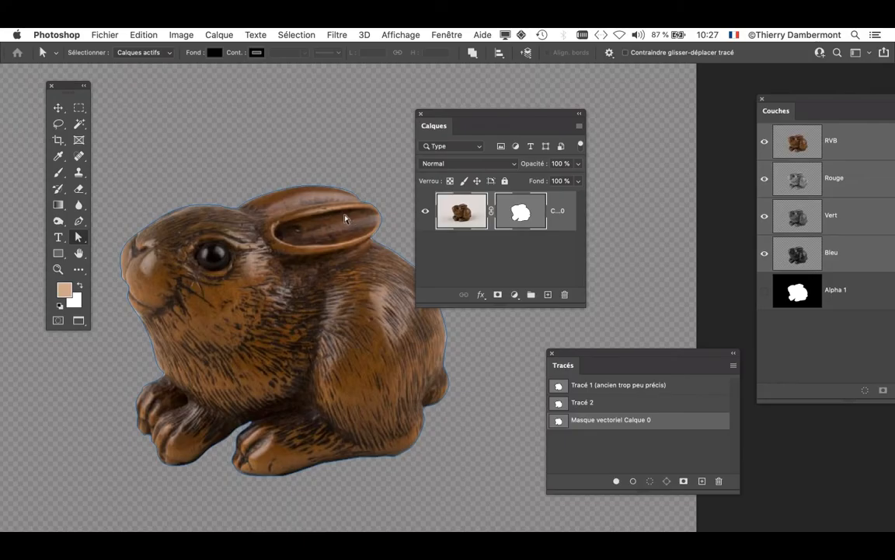
left_click_drag(432, 116, 499, 90)
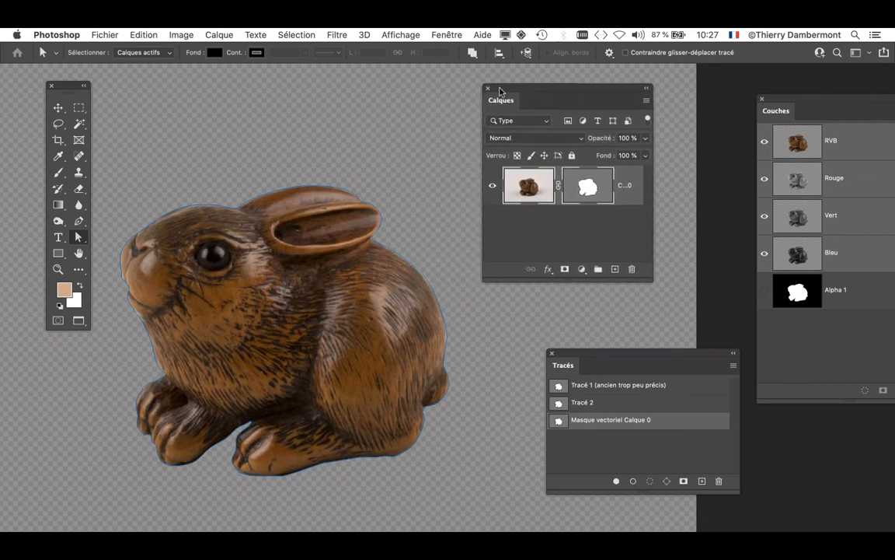
- Widen the Calques palette and delete the vector mask from Calque 0
left_click_drag(649, 279, 718, 285)
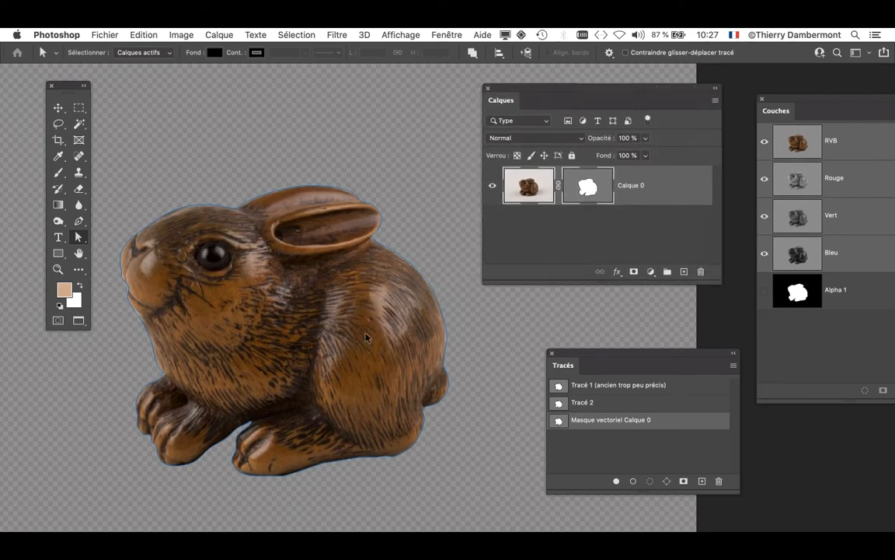
scroll(365, 336, "down", 3)
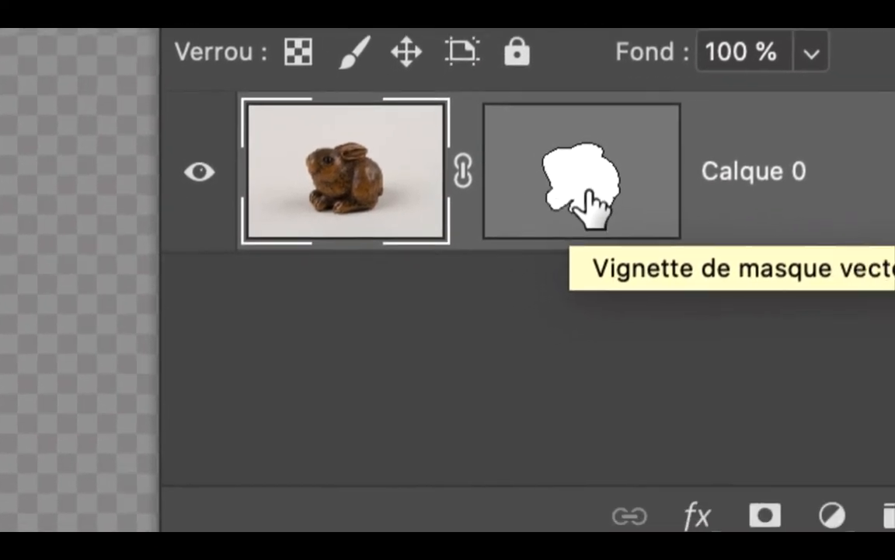
left_click_drag(595, 204, 894, 398)
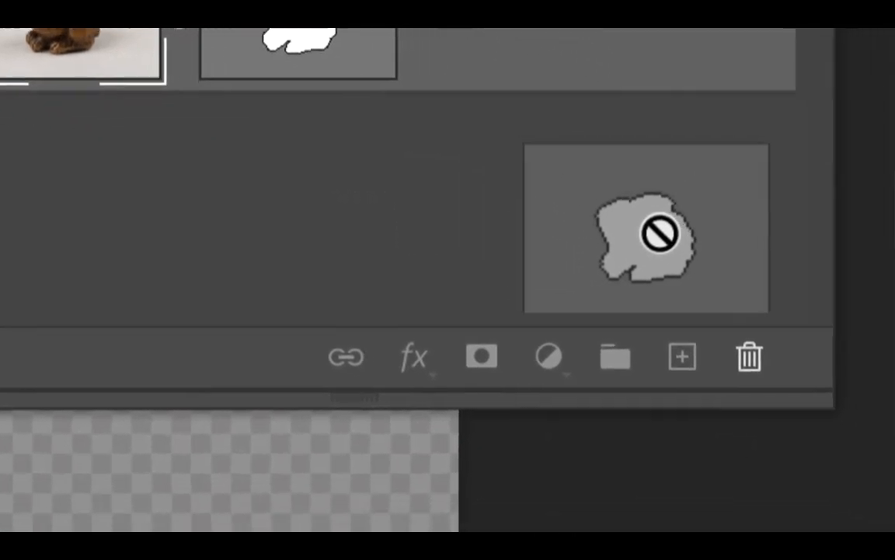
left_click_drag(660, 233, 756, 354)
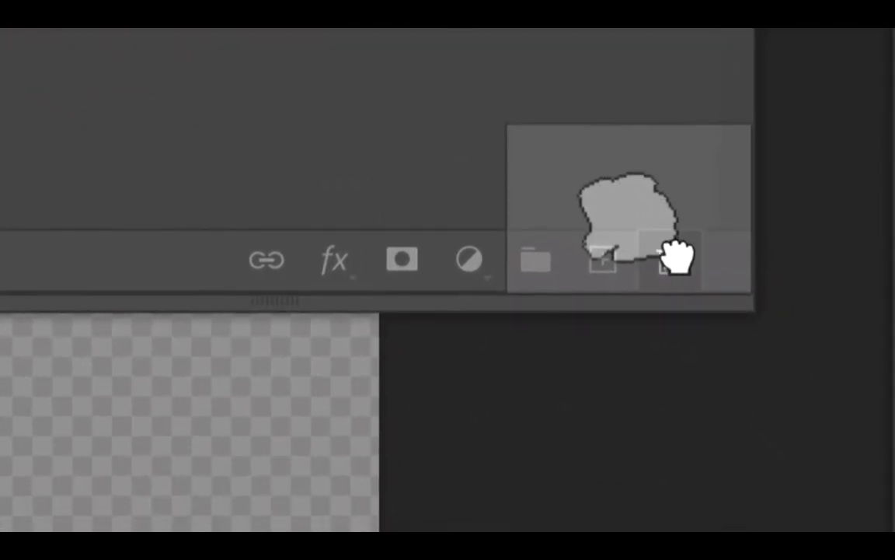
left_click_drag(676, 256, 678, 259)
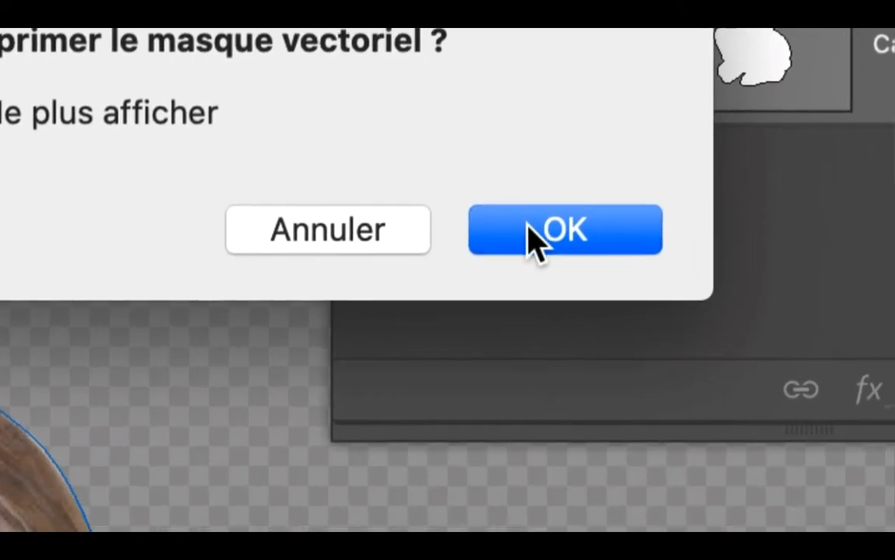
left_click(533, 233)
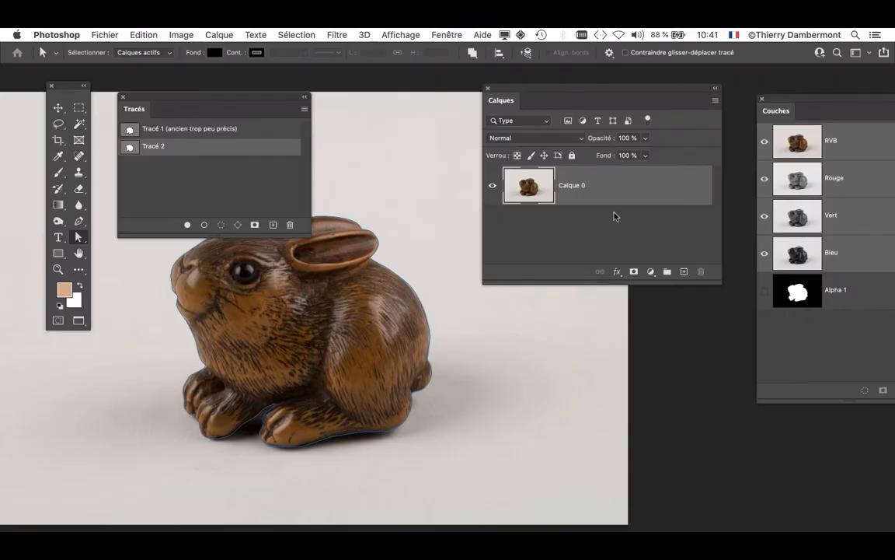
- Resize the Calques palette and place it beside the rabbit, and add a new empty layer above Calque 0
left_click_drag(718, 284, 667, 304)
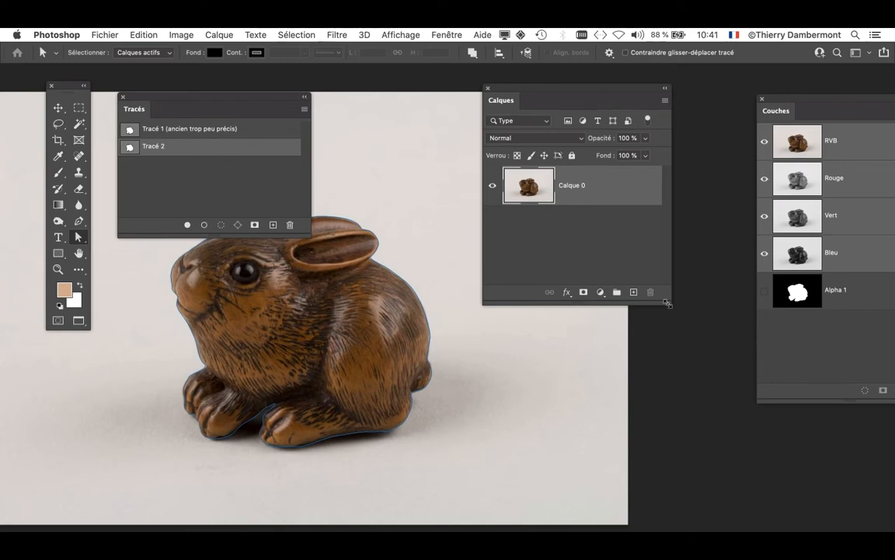
left_click(440, 35)
left_click(259, 185)
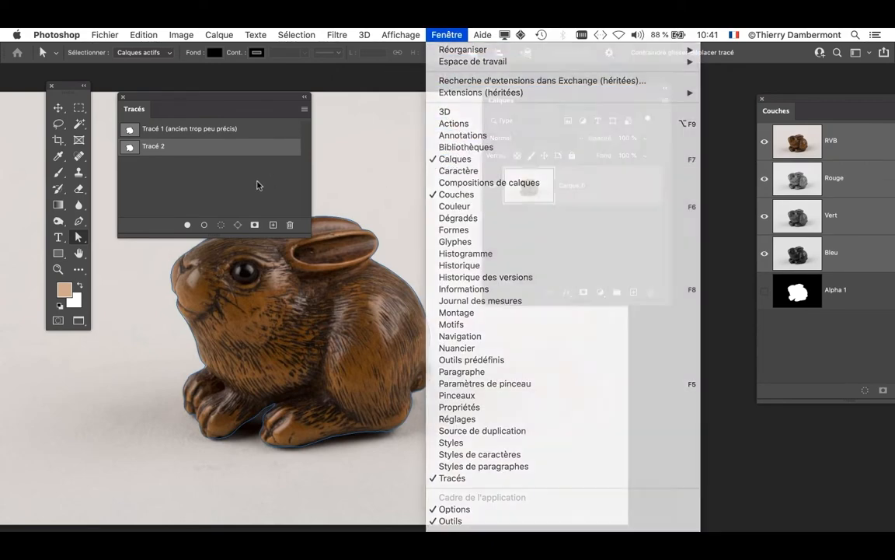
left_click_drag(669, 303, 682, 243)
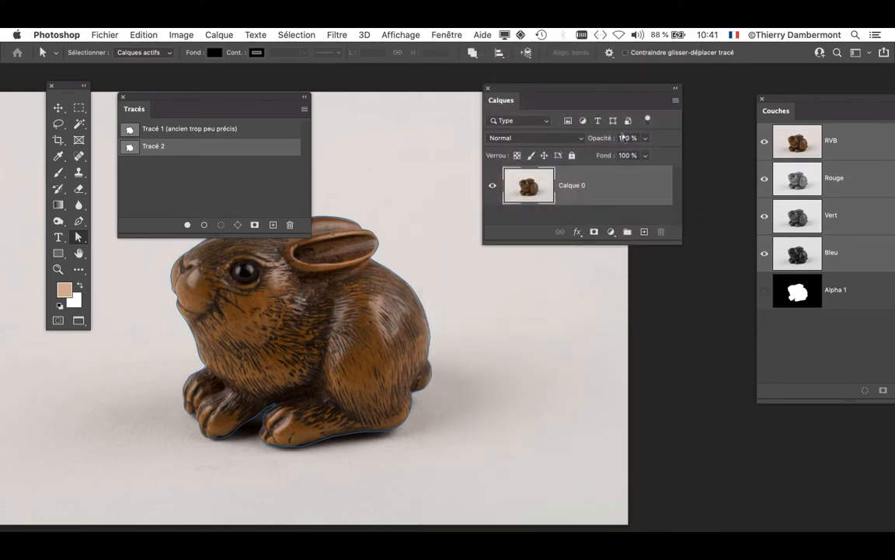
left_click_drag(557, 87, 551, 188)
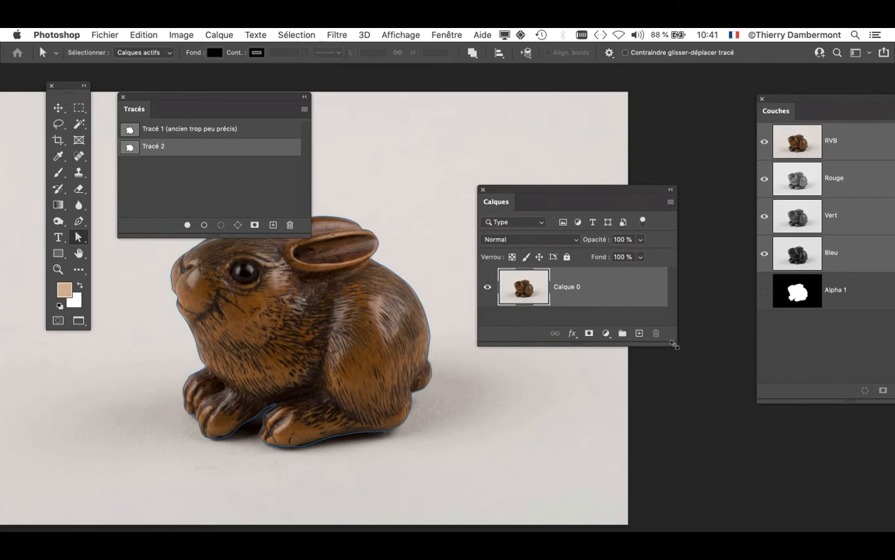
left_click_drag(674, 345, 678, 413)
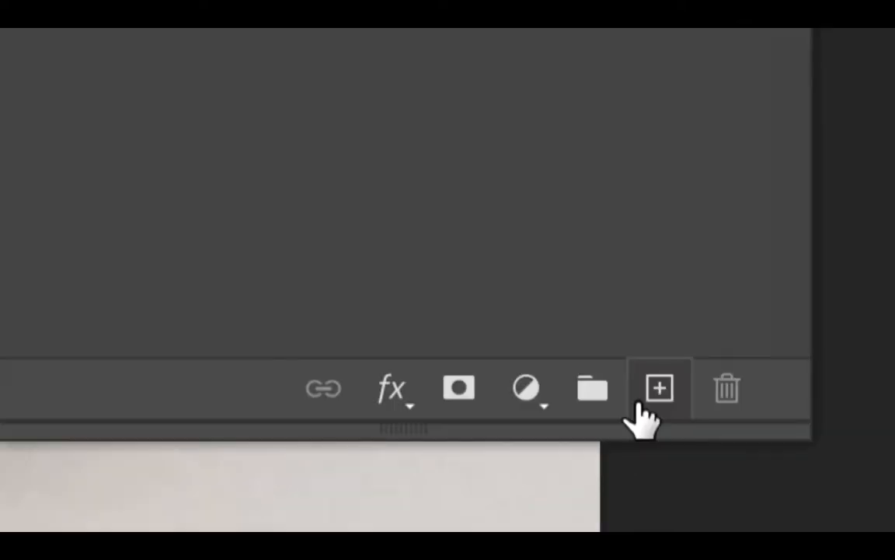
left_click(642, 404)
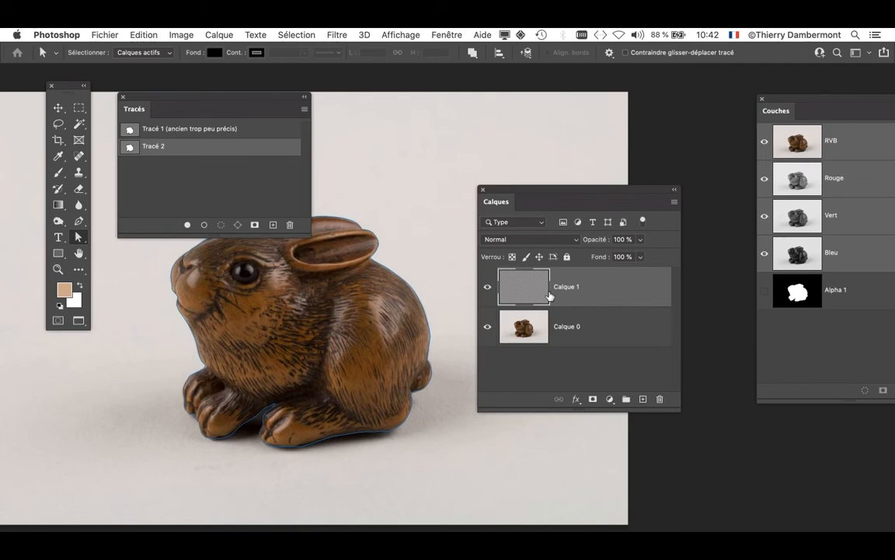
- Show the French keyboard viewer over the rabbit, examine its modifier keys, and dismiss it
left_click(734, 34)
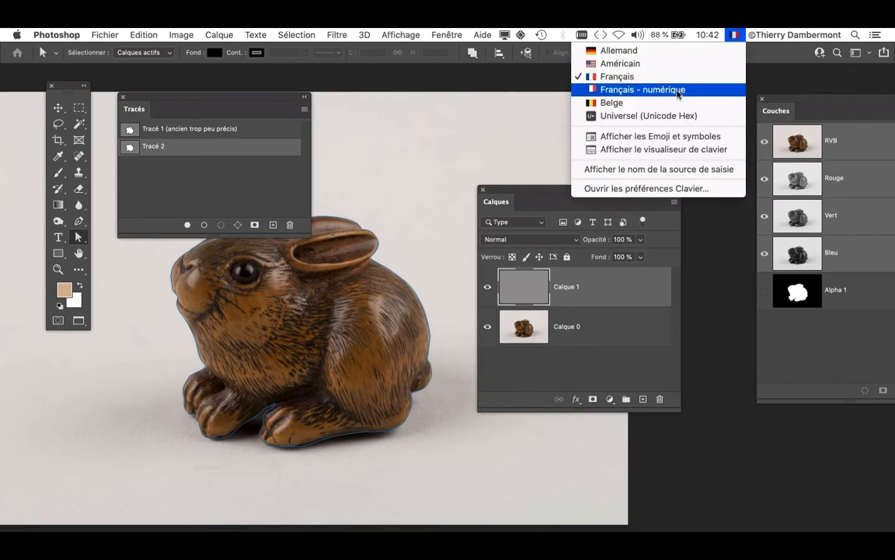
left_click(679, 150)
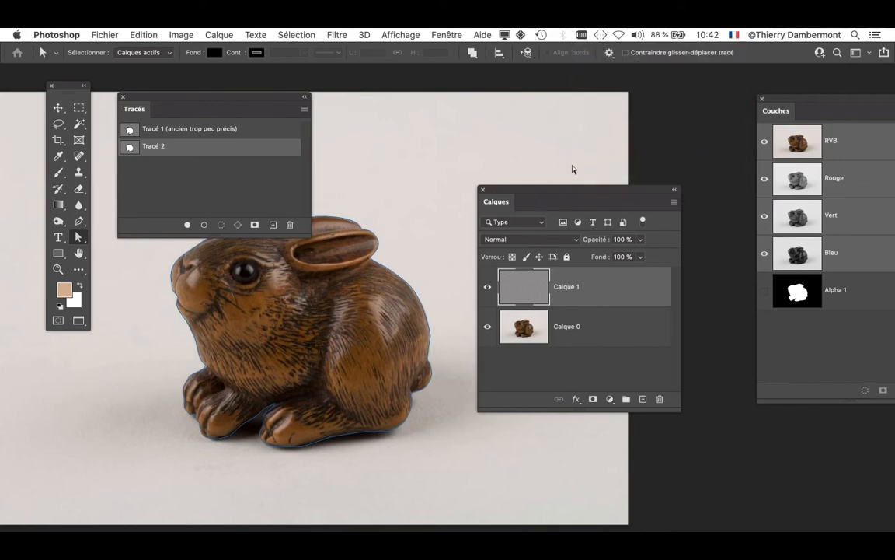
left_click_drag(390, 140, 370, 274)
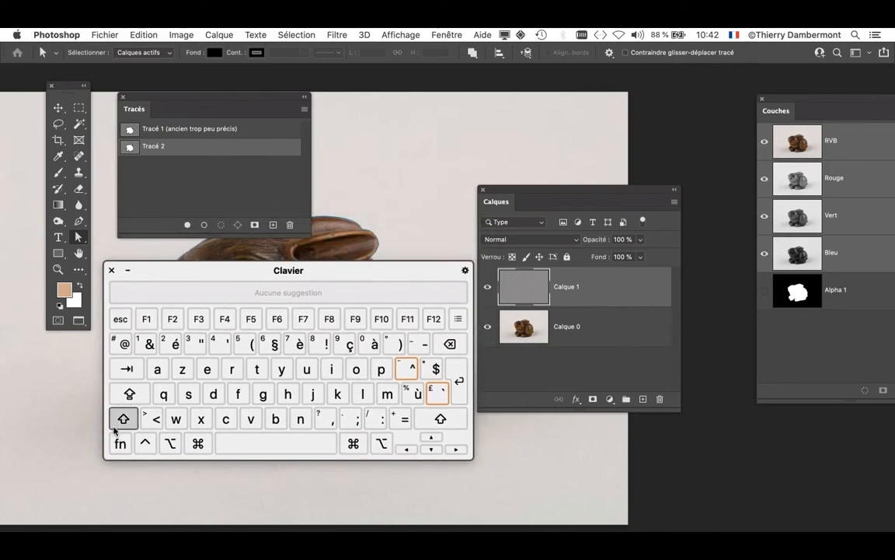
key("alt+super+8")
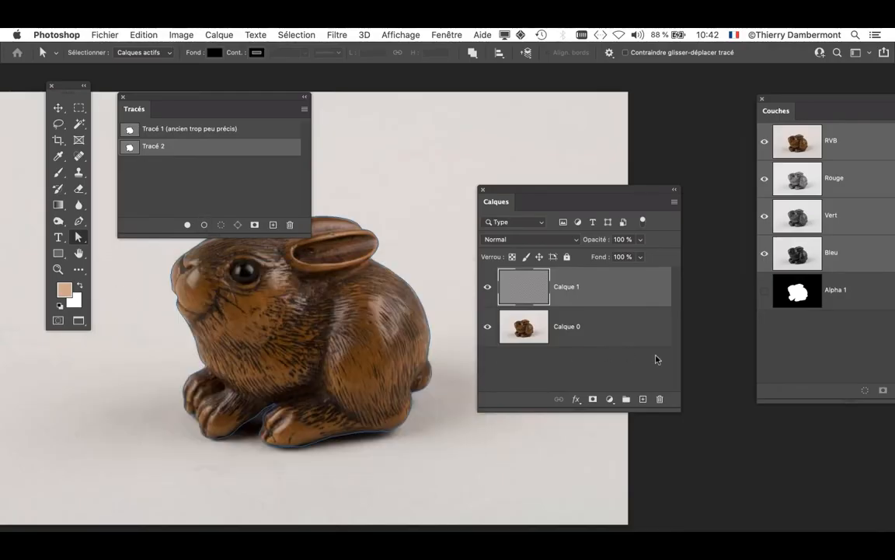
- Fill the new Calque 1 layer with white (Blanc) in Normal mode at 100% opacity
key("shift+BackSpace")
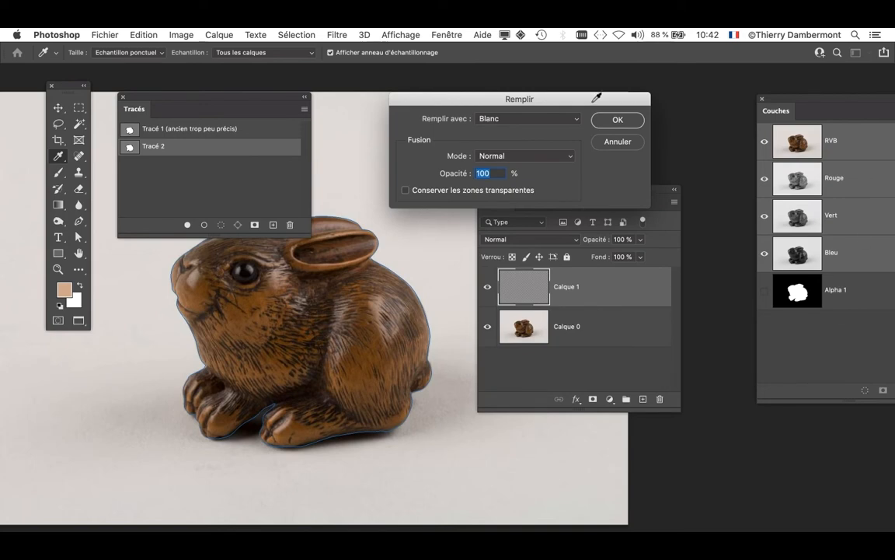
left_click_drag(587, 104, 462, 124)
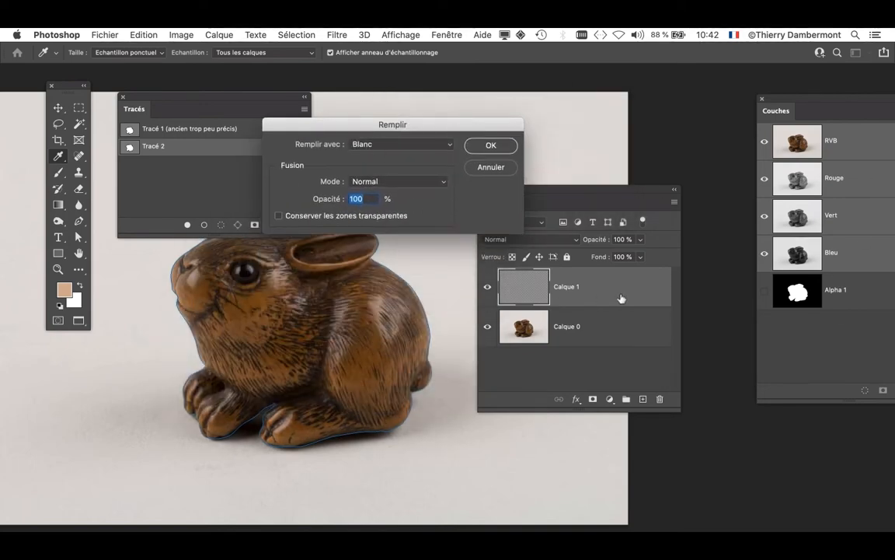
key("alt")
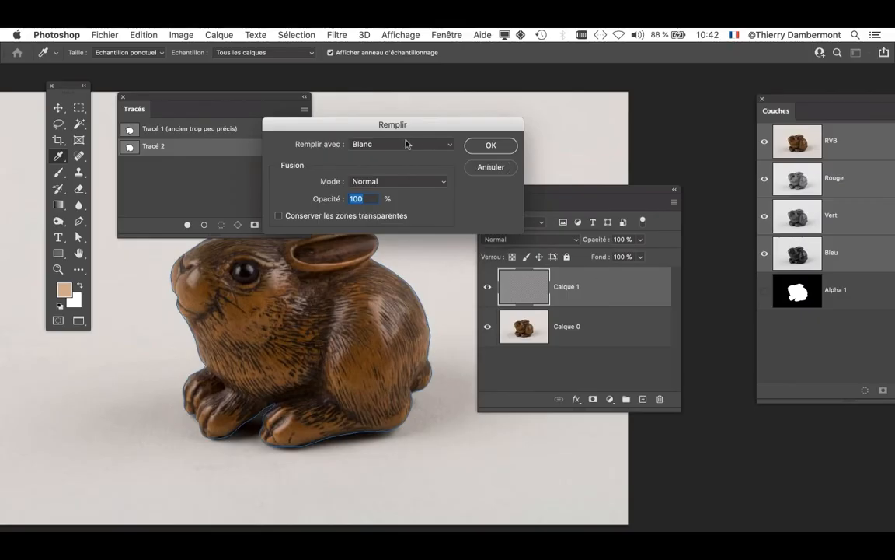
key("alt")
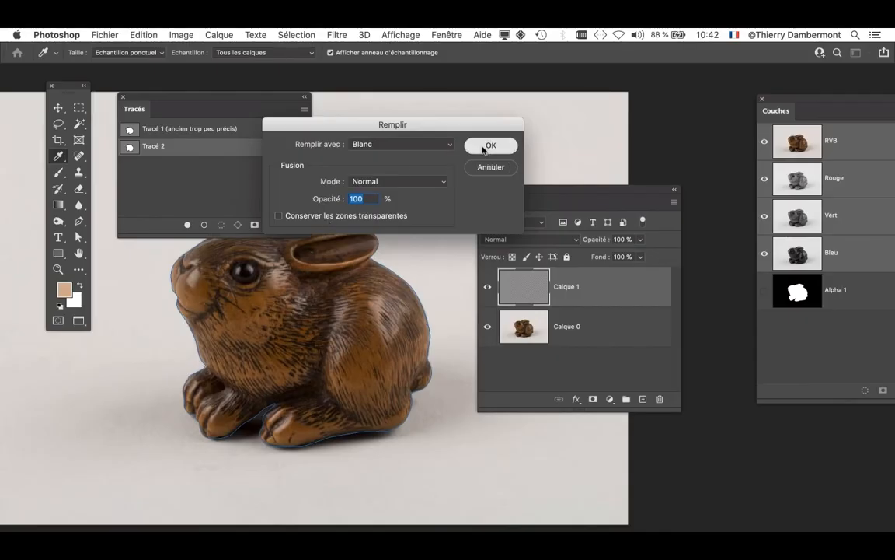
left_click(483, 149)
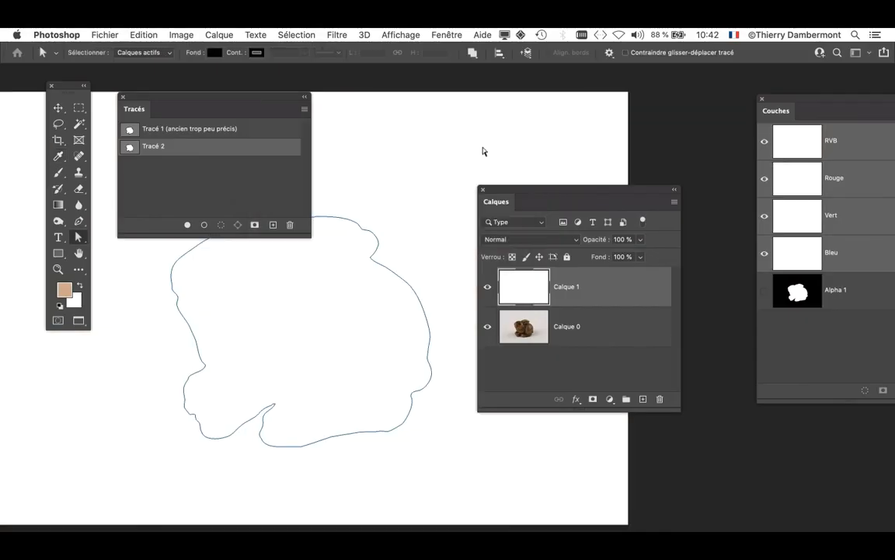
- Move the Calques palette away from the rabbit outline, and shrink the Tracés palette and place it above the outline
left_click_drag(526, 194, 615, 124)
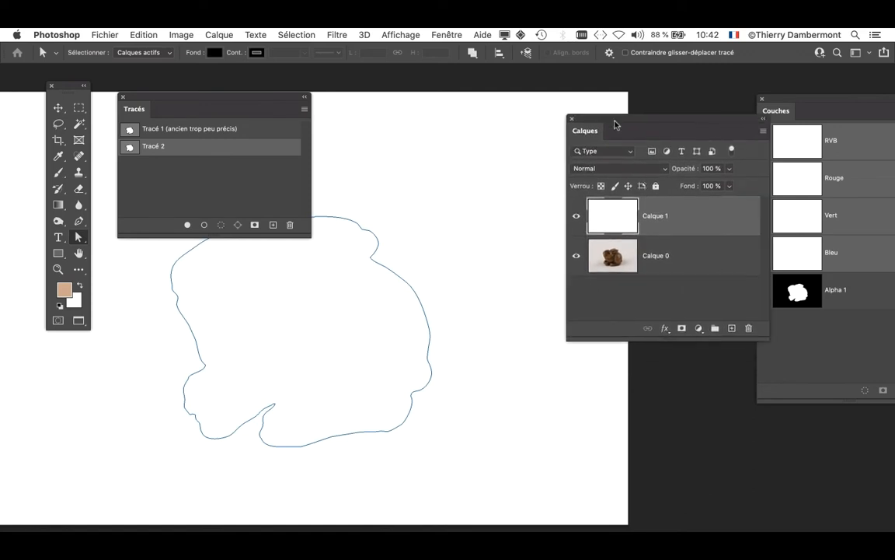
left_click_drag(413, 282, 462, 326)
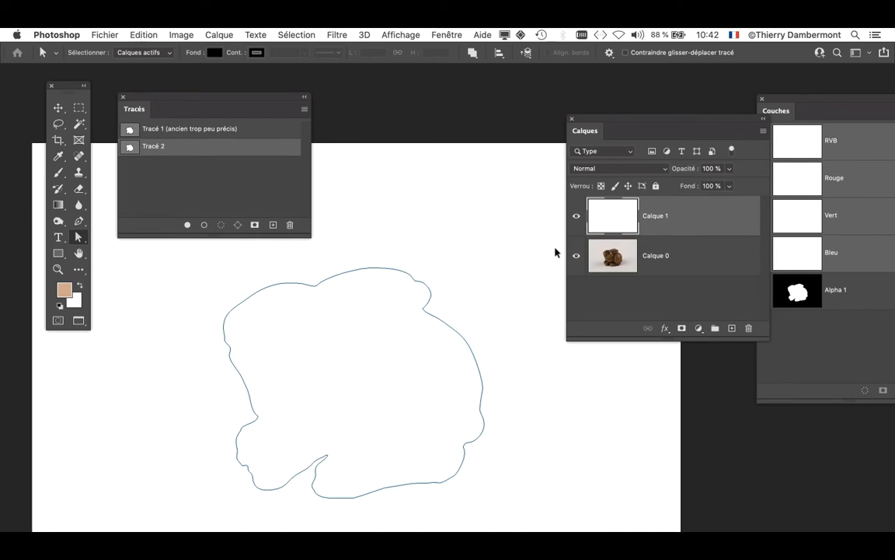
scroll(395, 315, "down", 2)
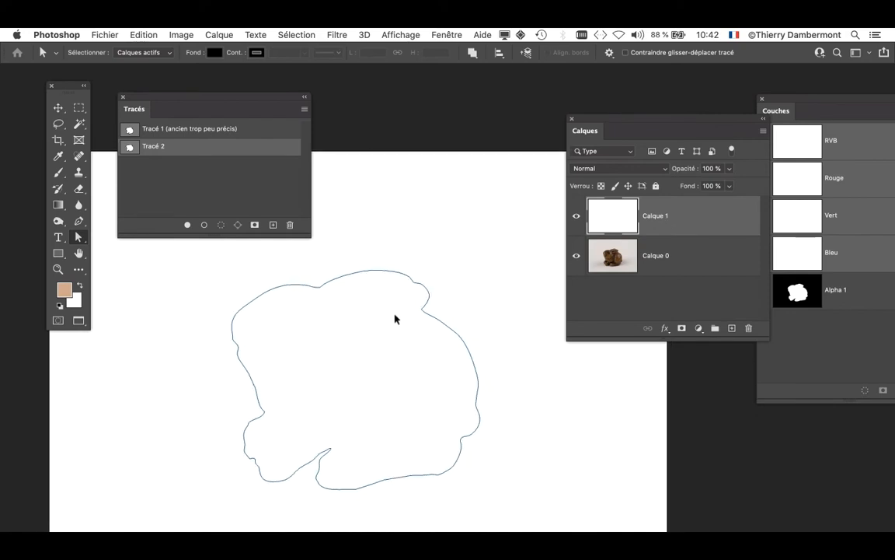
left_click_drag(294, 347, 252, 333)
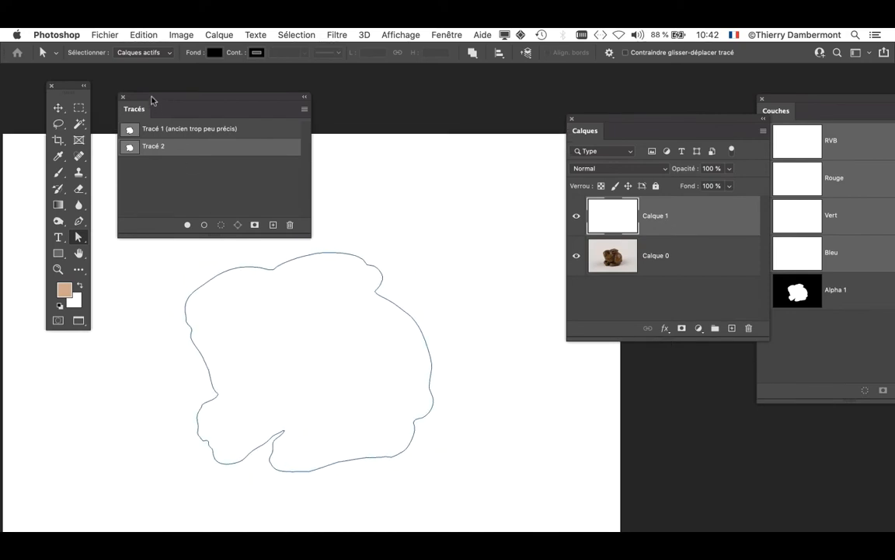
left_click_drag(156, 102, 153, 84)
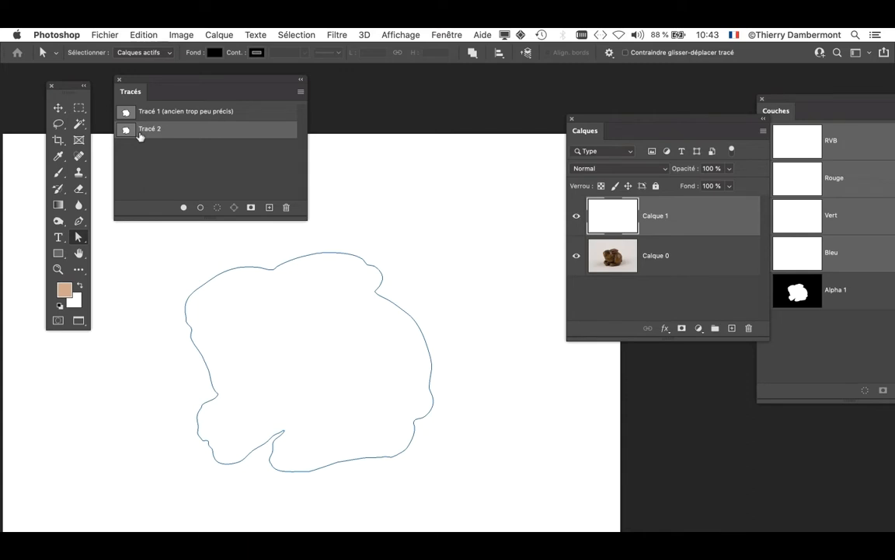
left_click_drag(308, 219, 265, 202)
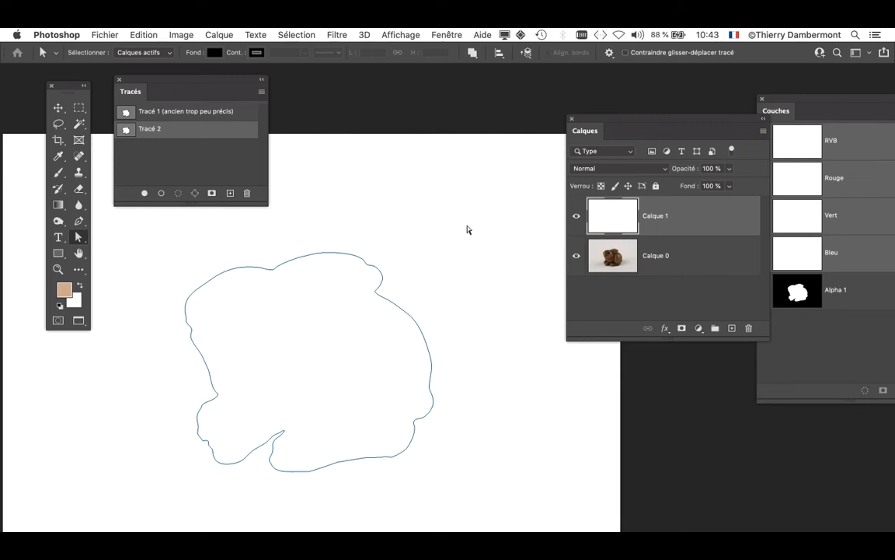
- Lock Calque 1 completely and add a new empty layer above it
left_click_drag(587, 131, 521, 144)
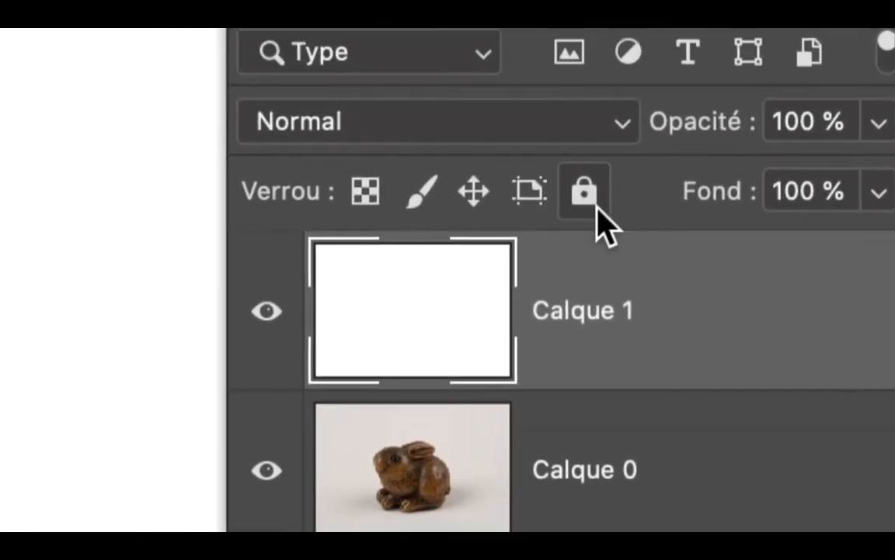
left_click(514, 109)
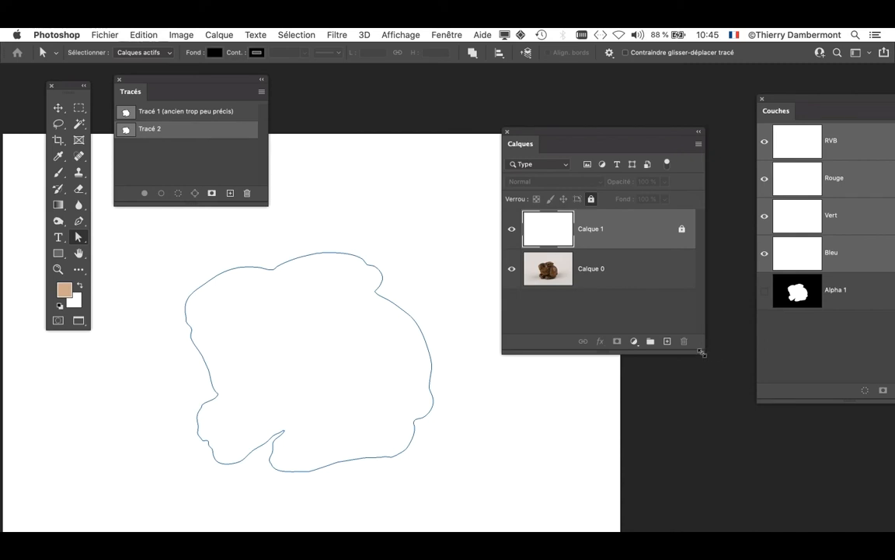
left_click_drag(702, 352, 678, 340)
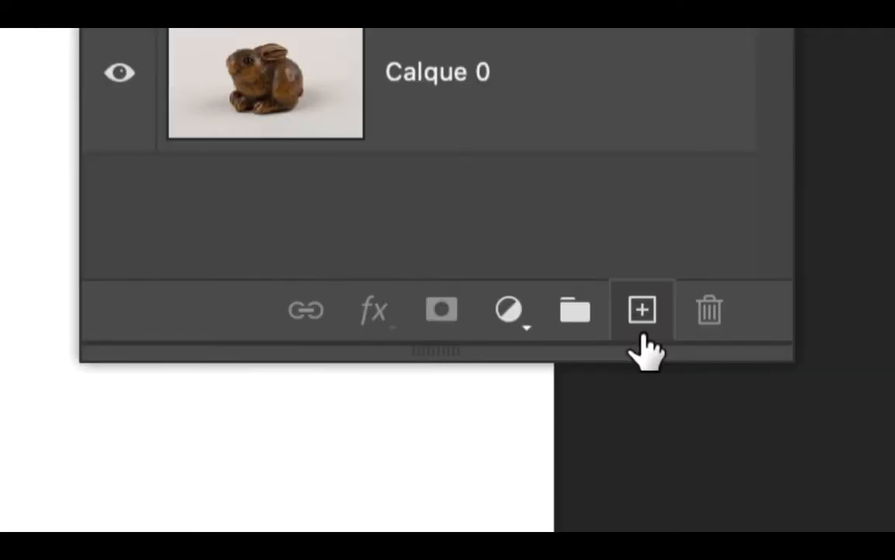
left_click(642, 333)
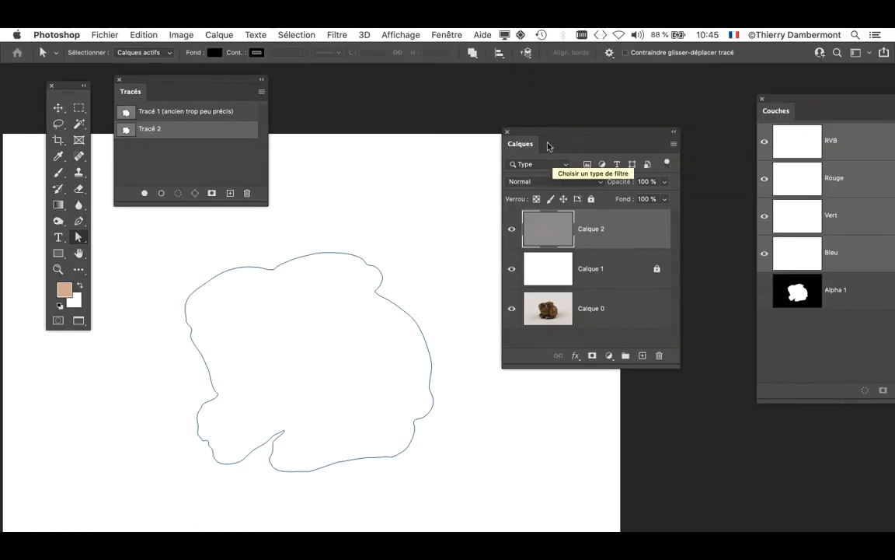
- Move the Calques palette next to the Couches palette, and place the Tracés palette below it
left_click_drag(549, 132, 616, 89)
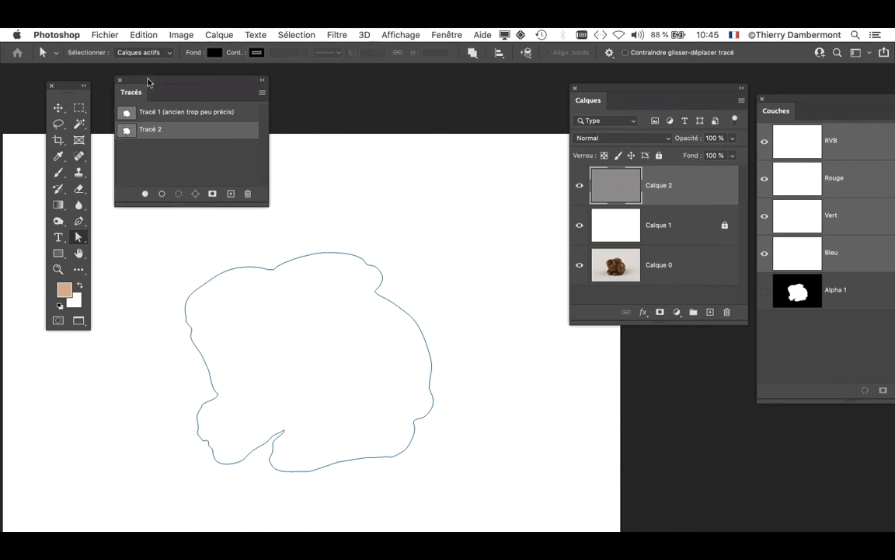
mouse_move(152, 85)
left_mouse_down()
mouse_move(349, 84)
mouse_move(570, 388)
left_mouse_up()
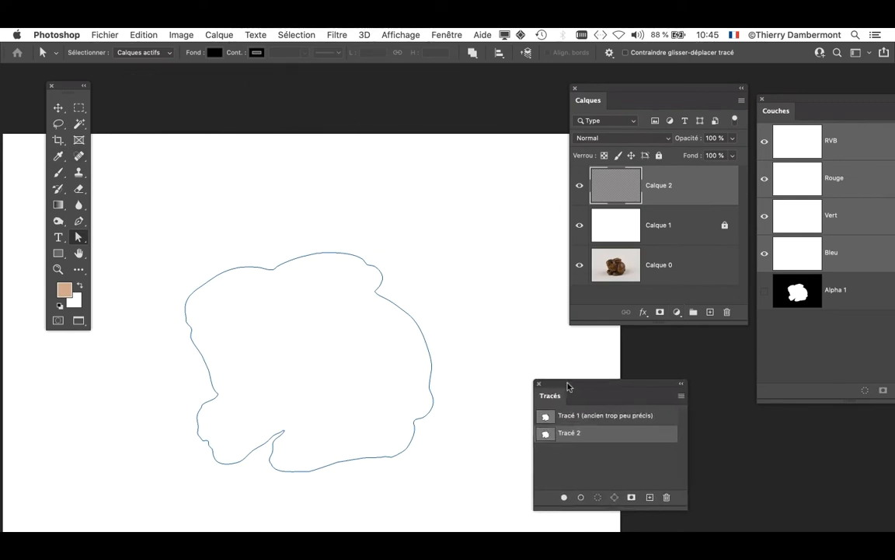
- Set the foreground colour to a vivid purple with a hue of 281°
left_click(59, 177)
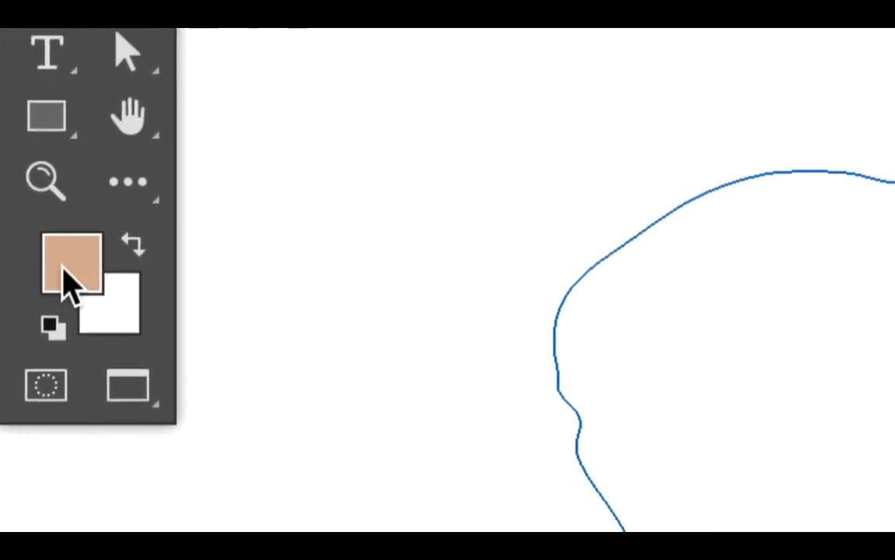
left_click(65, 268)
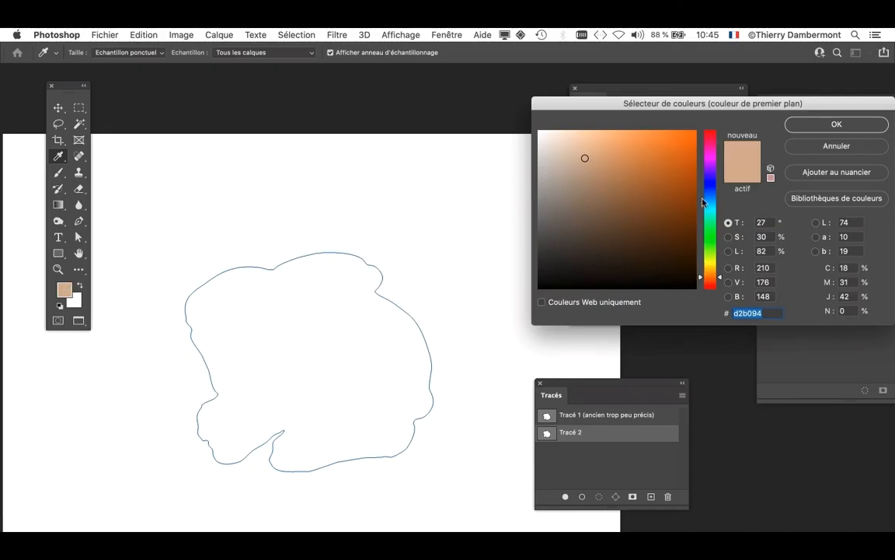
left_click(711, 189)
mouse_move(710, 189)
left_mouse_down()
mouse_move(709, 180)
mouse_move(708, 204)
mouse_move(710, 181)
left_mouse_up()
left_click_drag(645, 168, 629, 153)
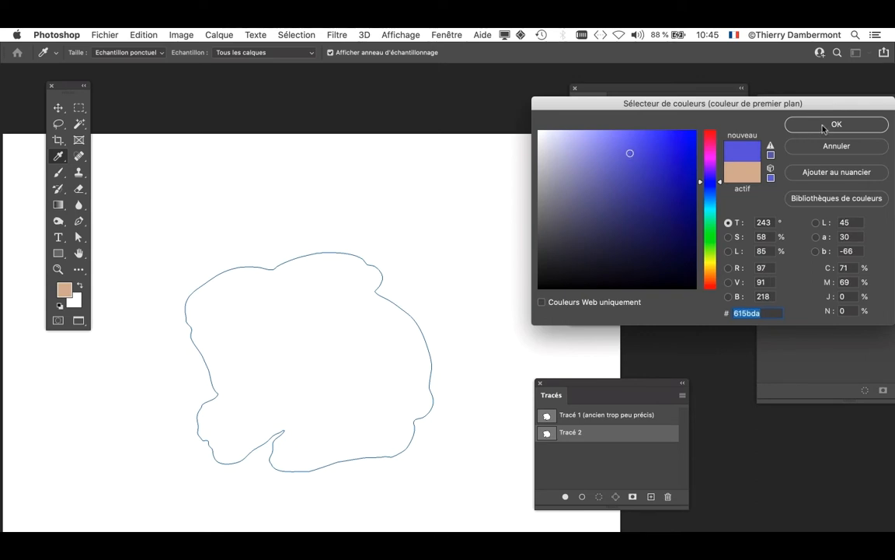
left_click_drag(670, 125, 470, 115)
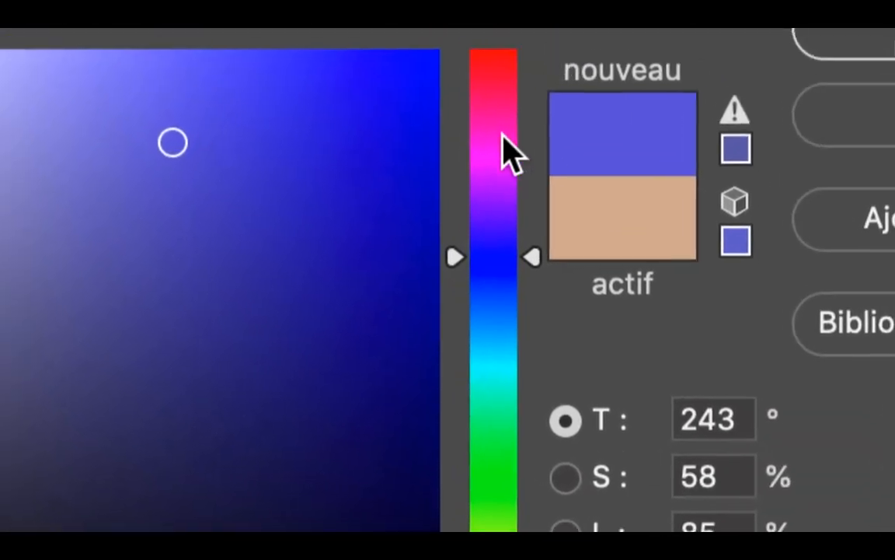
left_click(511, 146)
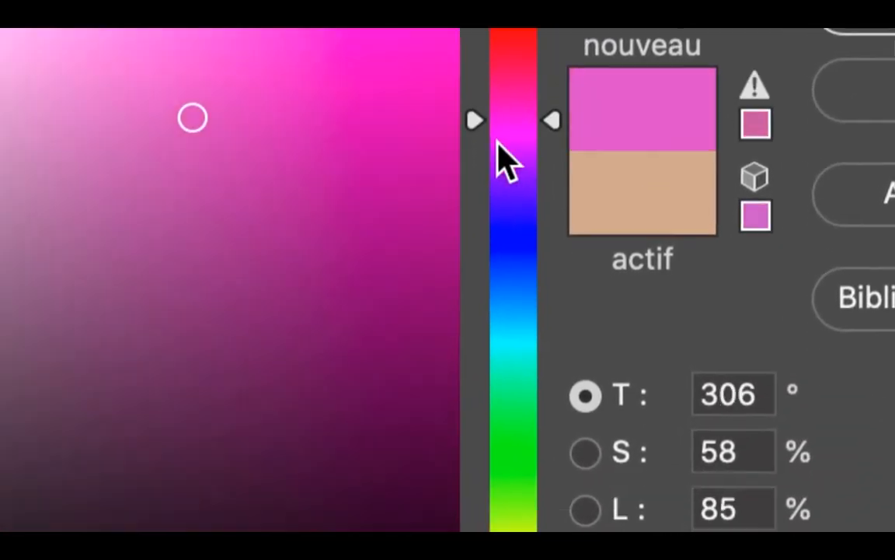
mouse_move(499, 144)
left_mouse_down()
mouse_move(494, 558)
mouse_move(493, 157)
left_mouse_up()
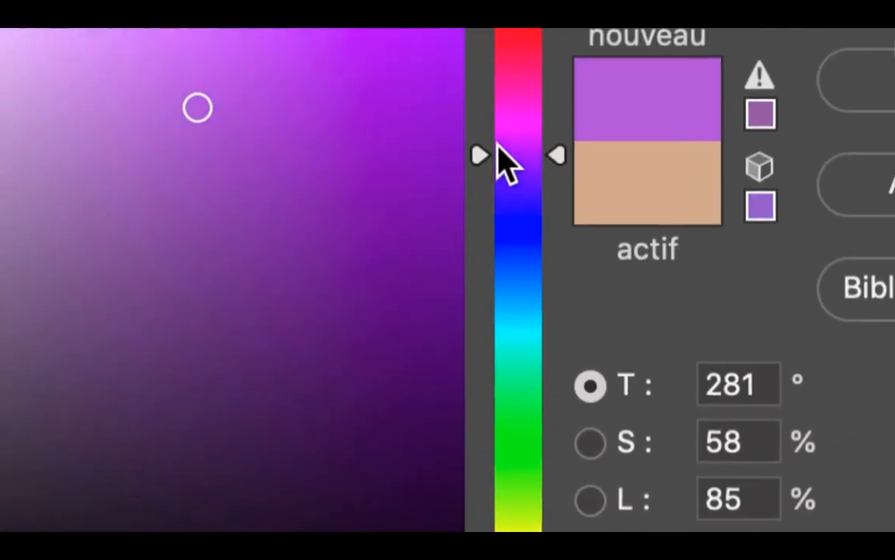
left_click_drag(197, 107, 300, 77)
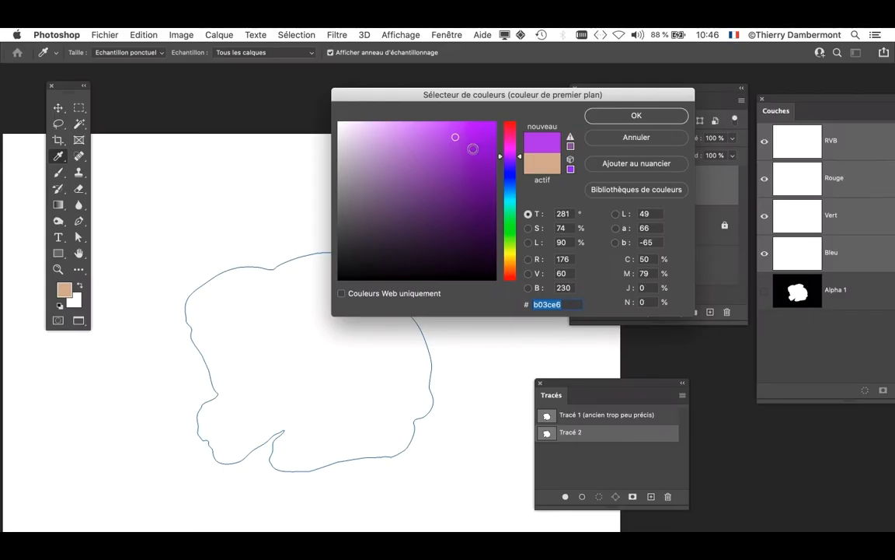
left_click(536, 110)
left_click(657, 115)
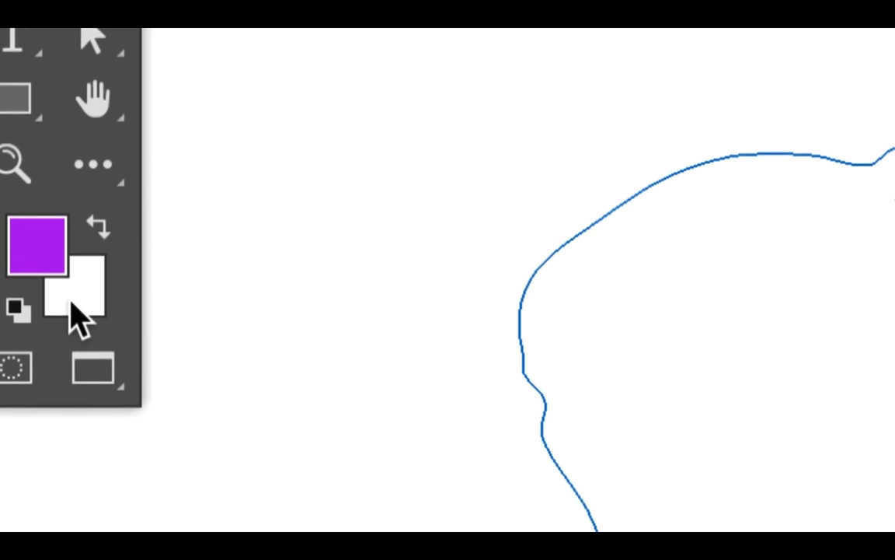
- Set the background colour to a saturated green with a hue of 147°
left_click(70, 305)
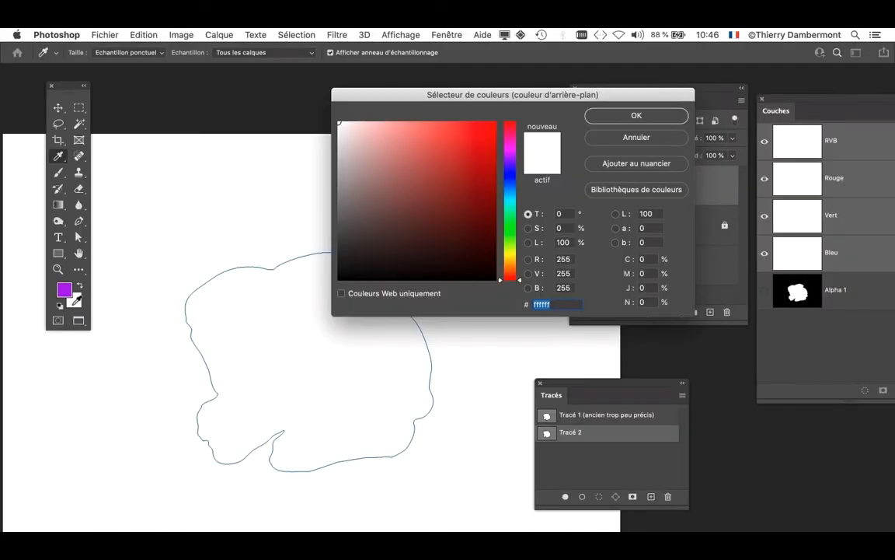
left_click(509, 214)
left_click(457, 130)
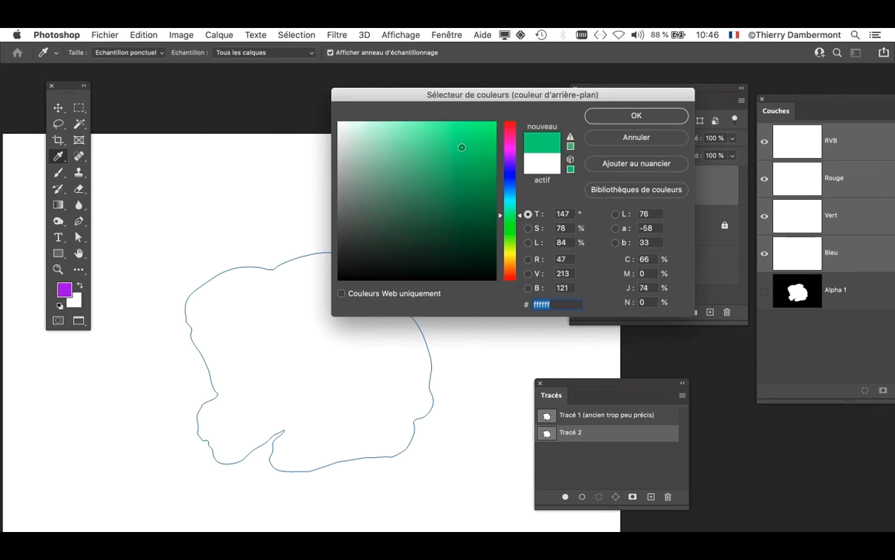
left_click(647, 121)
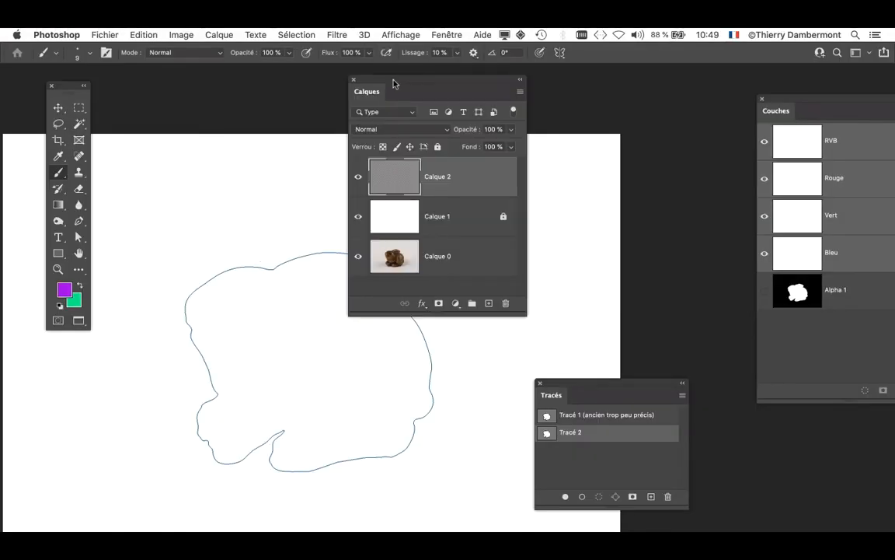
- Move the Calques palette off the rabbit outline, and hide and show the outline by deselecting and reselecting Tracé 2
left_click_drag(393, 83, 491, 88)
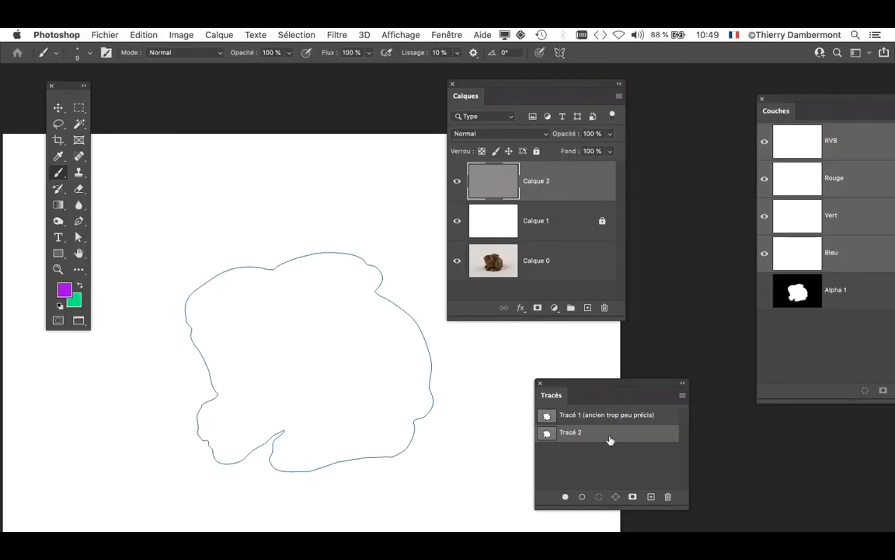
left_click(610, 456)
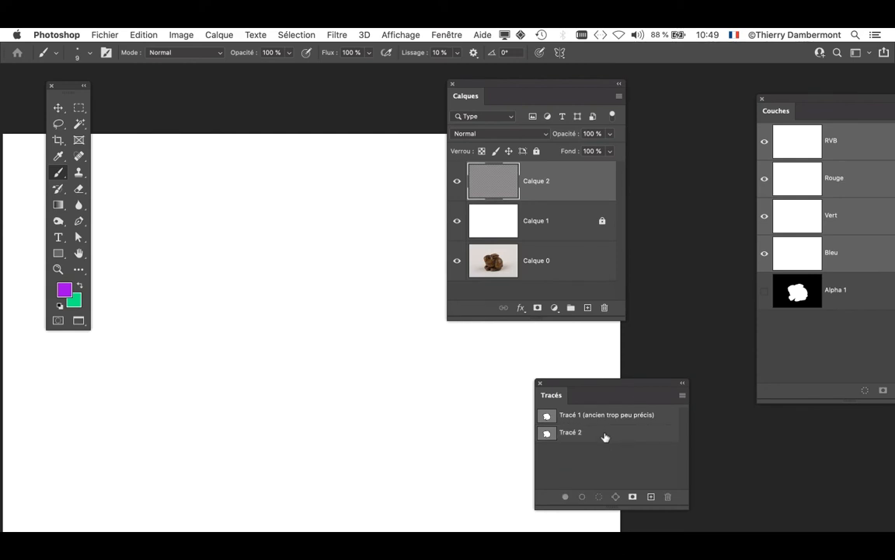
left_click(606, 437)
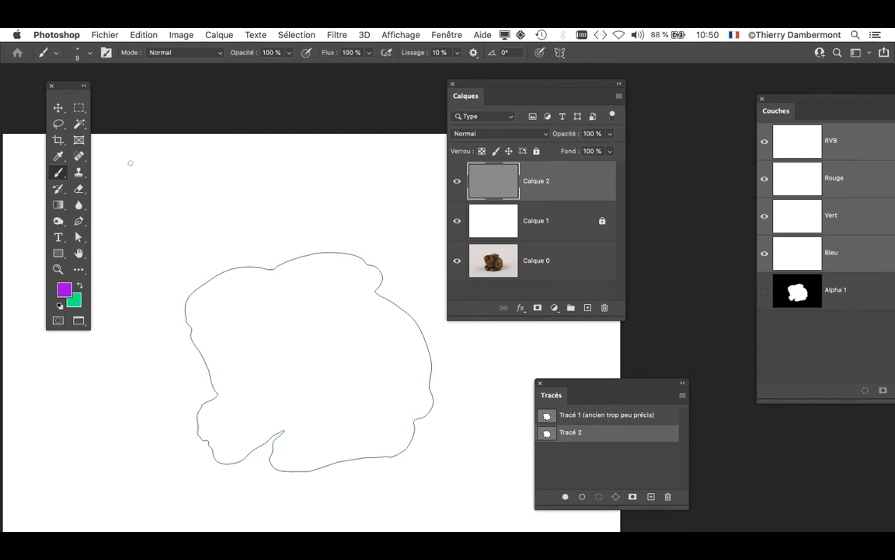
- Paint two wavy purple strokes above the rabbit outline on Calque 2 with the 9 px brush, and deselect Tracé 2
mouse_move(154, 169)
left_mouse_down()
mouse_move(248, 179)
mouse_move(401, 171)
left_mouse_up()
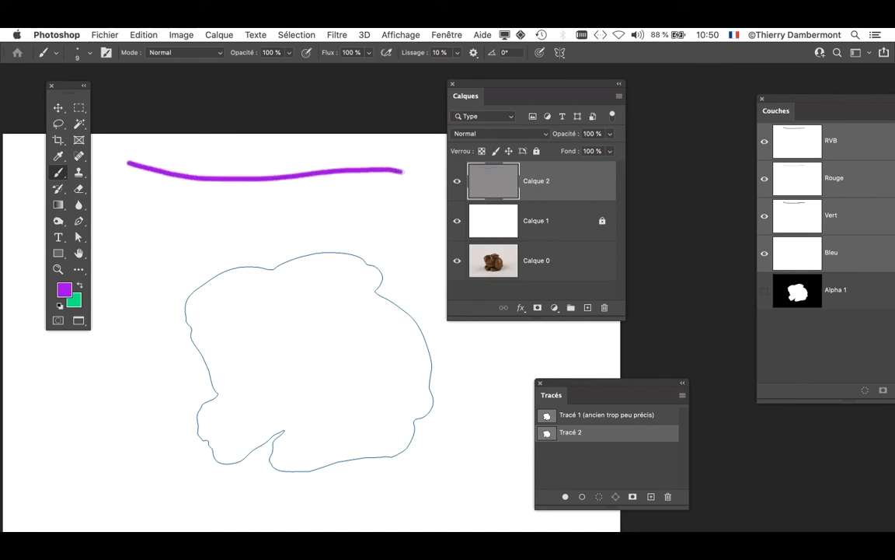
left_click_drag(490, 85, 603, 102)
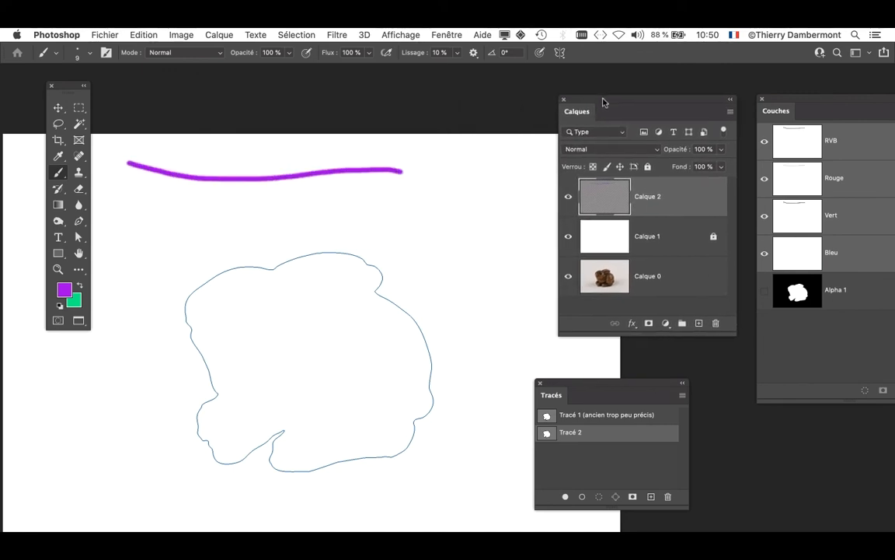
mouse_move(127, 189)
left_mouse_down()
mouse_move(228, 203)
mouse_move(509, 206)
left_mouse_up()
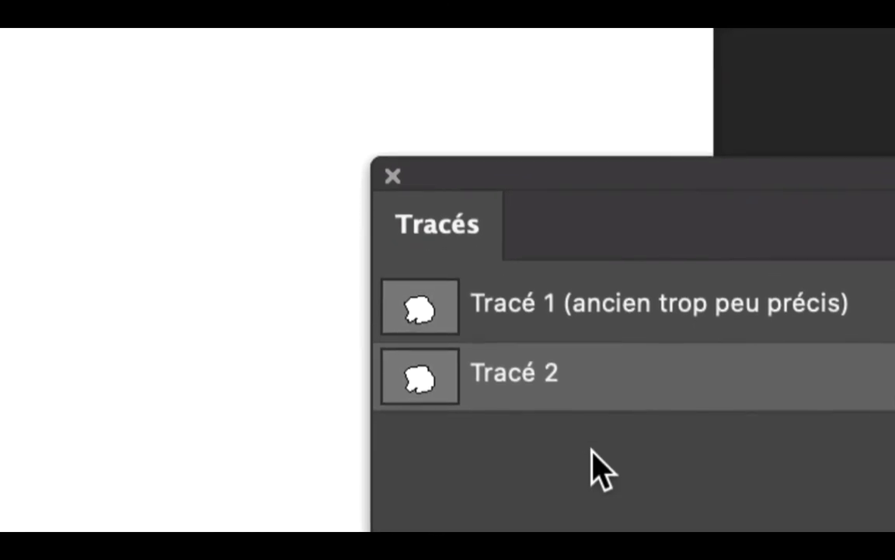
left_click(582, 460)
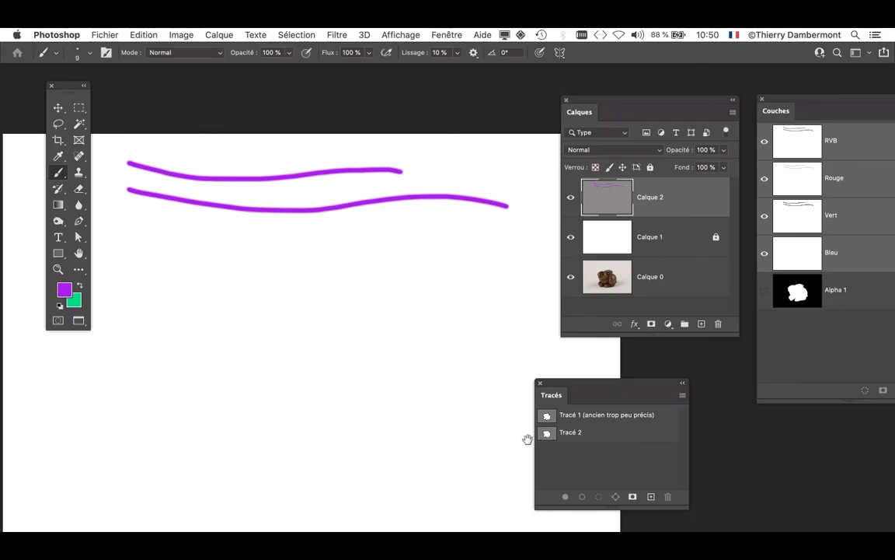
- Show the brush settings and configure a round tip (123) of 23 px with 100 % hardness (Dureté) and 10 % spacing (Pas)
left_click_drag(272, 334, 261, 304)
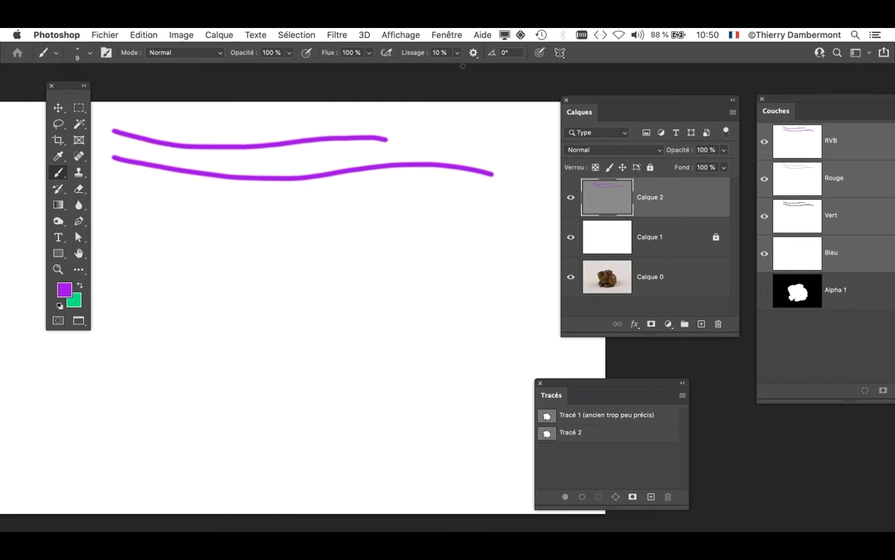
left_click(446, 35)
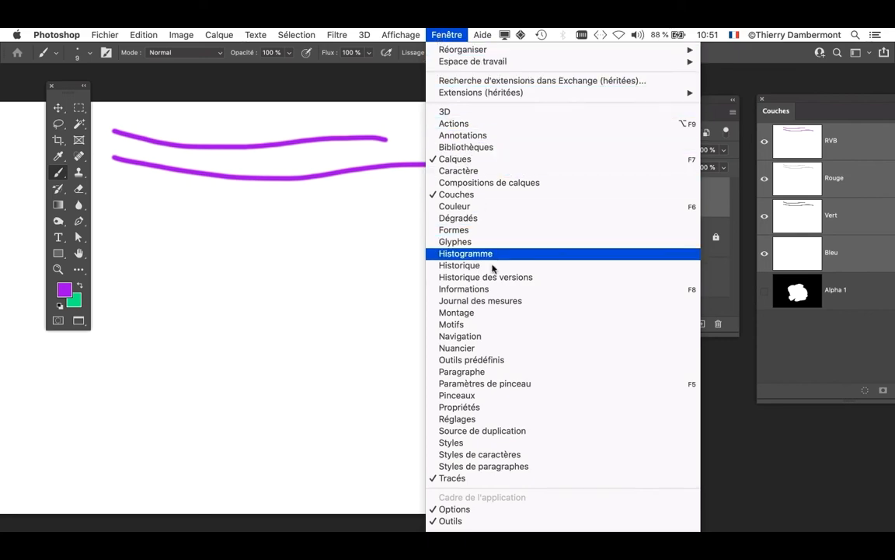
left_click(509, 384)
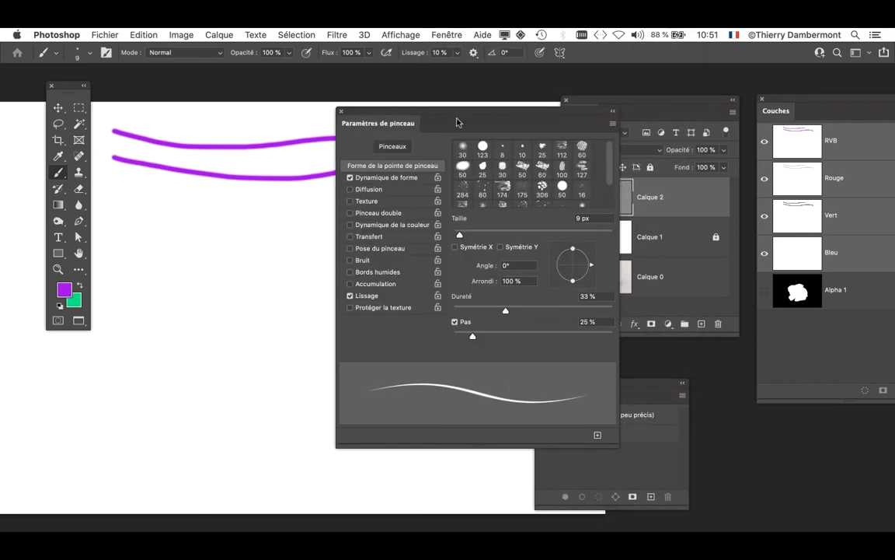
left_click_drag(451, 116, 506, 80)
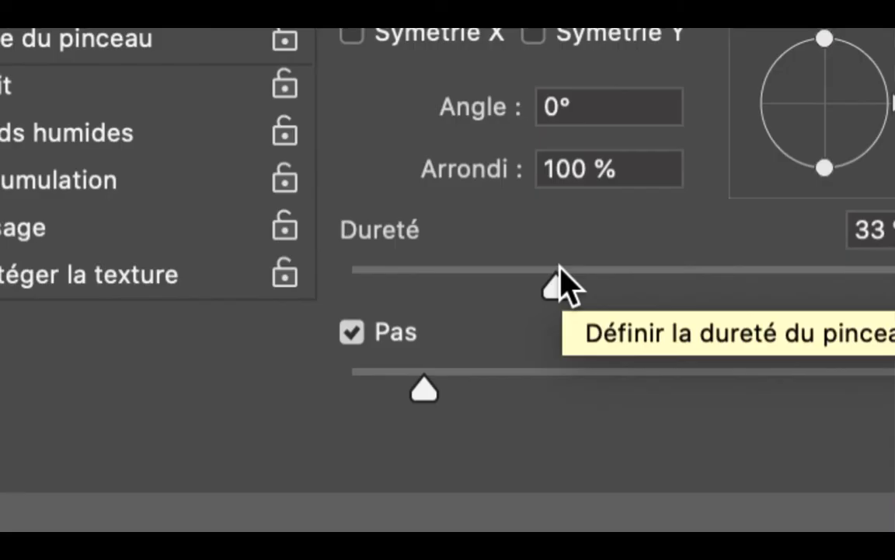
left_click(532, 204)
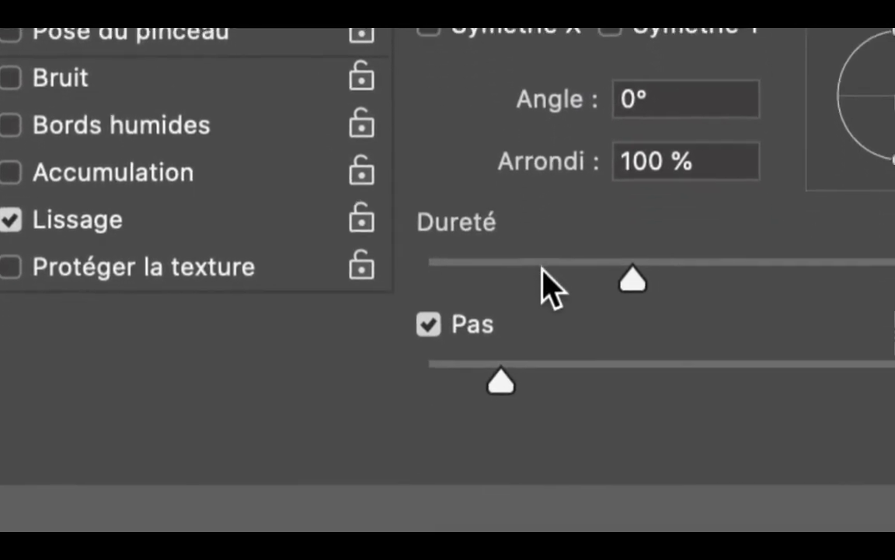
left_click_drag(660, 416, 894, 414)
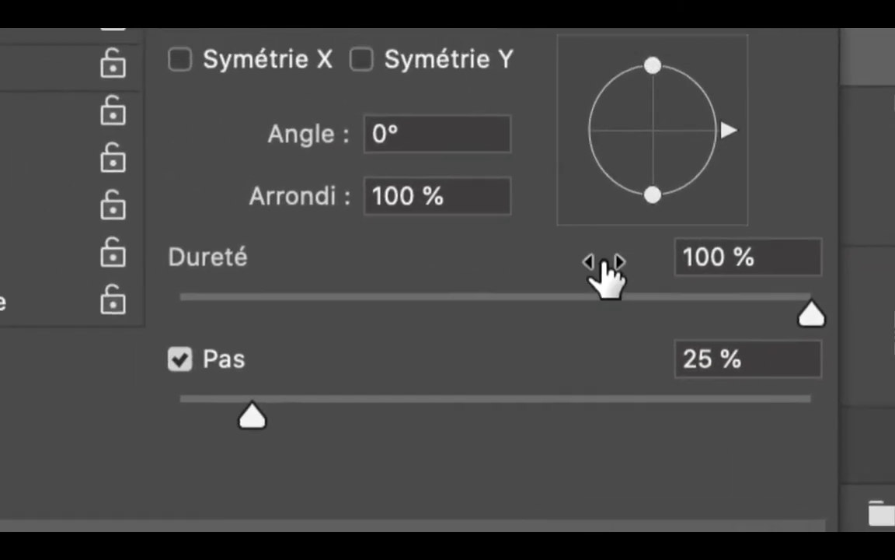
mouse_move(536, 283)
left_mouse_down()
mouse_move(548, 284)
mouse_move(510, 299)
left_mouse_up()
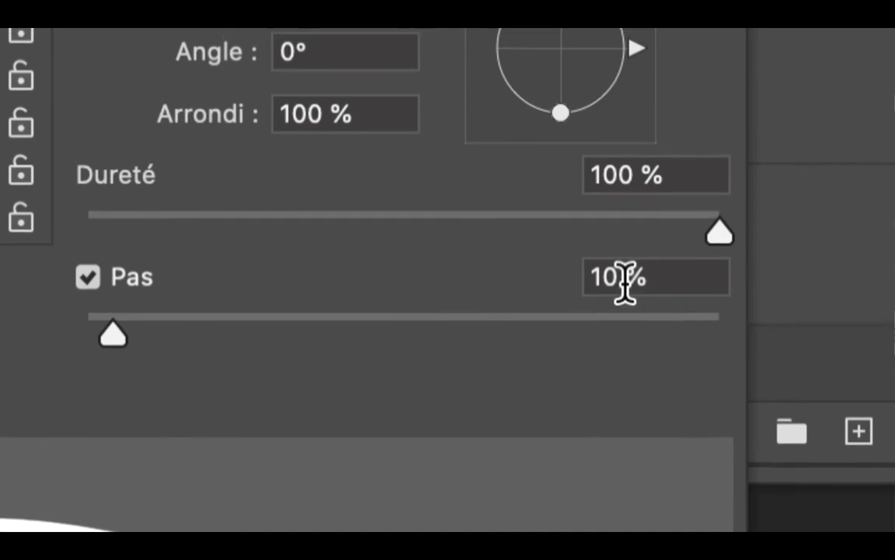
double_click(621, 278)
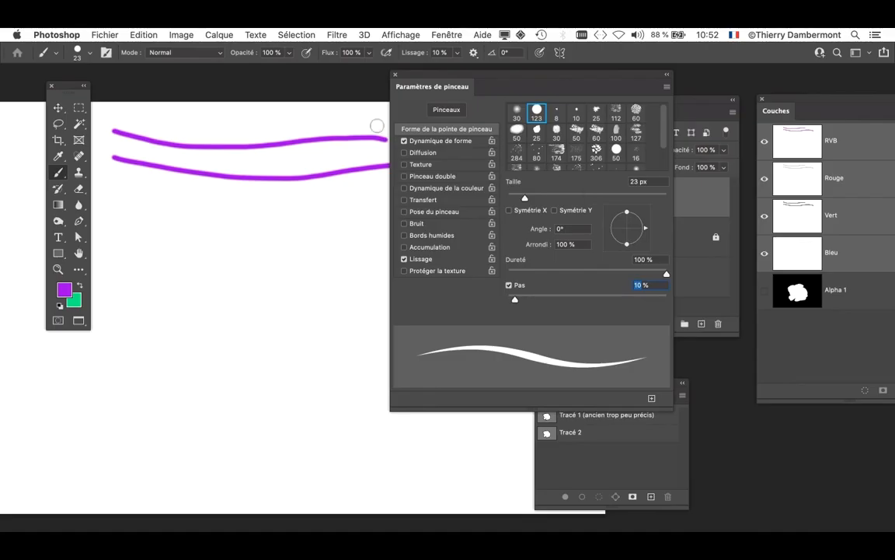
- Move the brush settings clear of the canvas and paint a thick purple stroke beneath the two thin ones
left_click_drag(467, 71, 551, 81)
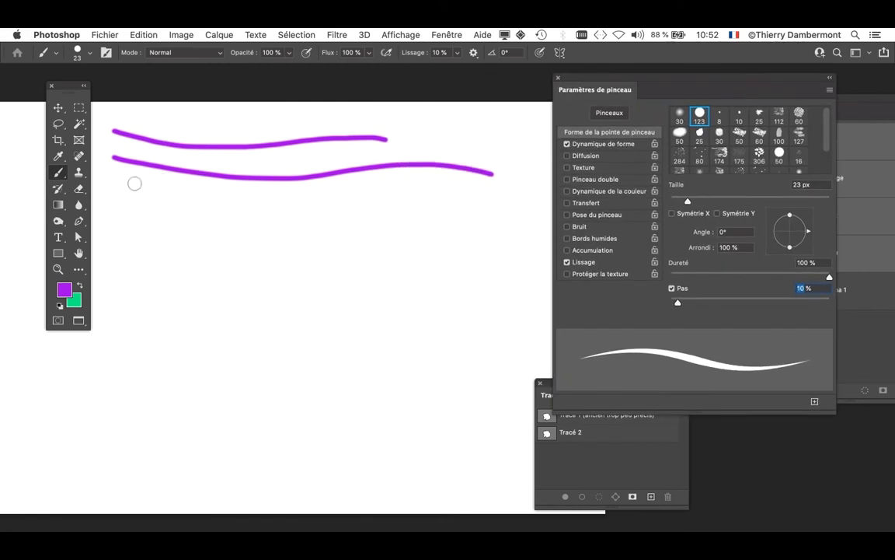
mouse_move(136, 184)
left_mouse_down()
mouse_move(267, 204)
mouse_move(482, 204)
left_mouse_up()
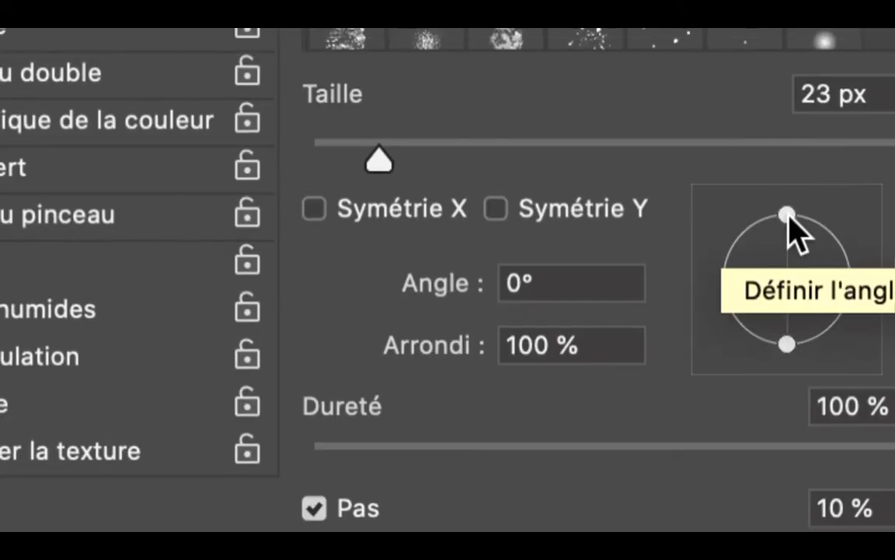
- Set the brush tip to 40 % roundness (Arrondi) and a 43° angle, and paint calligraphic curves below the thick stroke
mouse_move(787, 222)
left_mouse_down()
mouse_move(797, 247)
mouse_move(790, 182)
left_mouse_up()
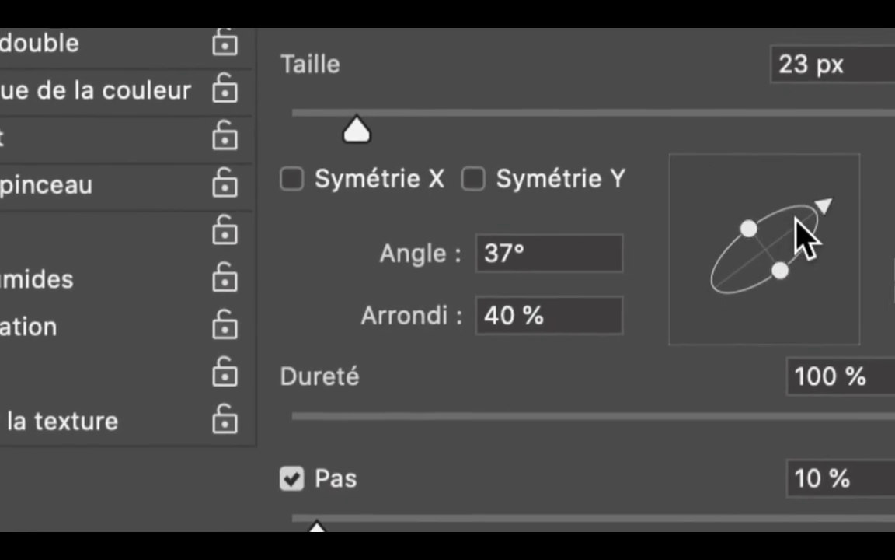
left_click_drag(840, 197, 842, 186)
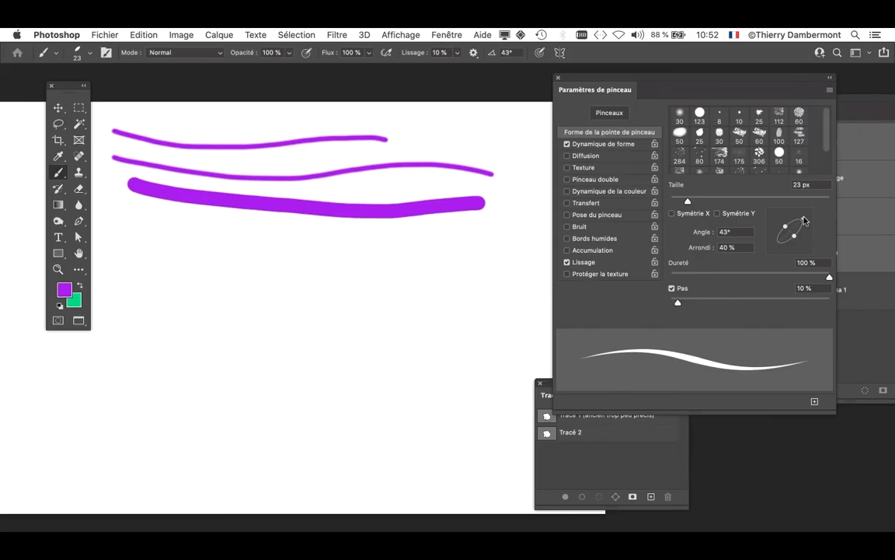
mouse_move(211, 224)
left_mouse_down()
mouse_move(162, 243)
mouse_move(192, 281)
mouse_move(304, 259)
mouse_move(307, 276)
mouse_move(191, 304)
mouse_move(173, 327)
mouse_move(209, 363)
left_mouse_up()
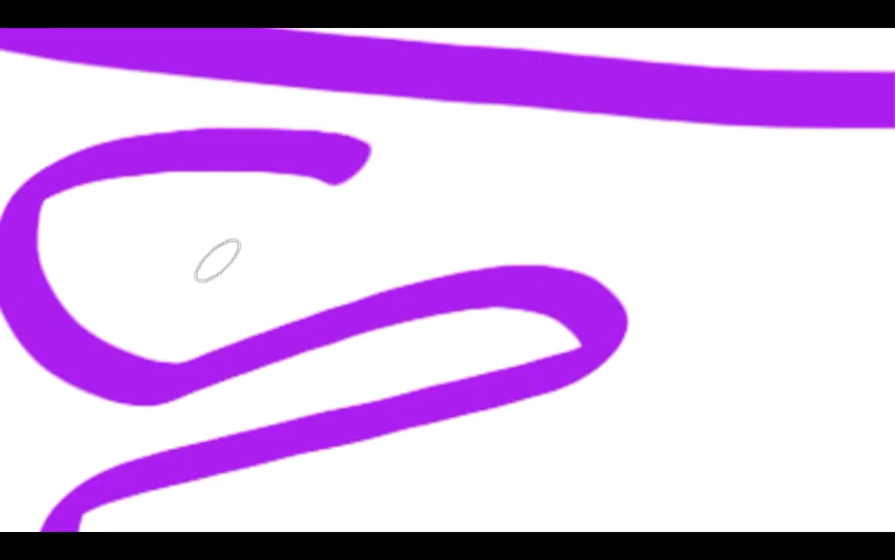
mouse_move(178, 81)
left_mouse_down()
mouse_move(212, 98)
mouse_move(575, 26)
mouse_move(618, 243)
left_mouse_up()
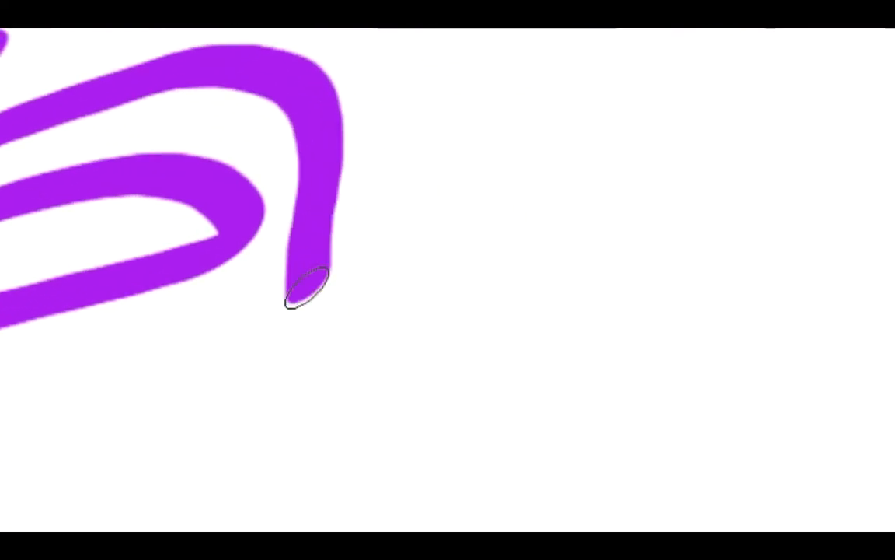
mouse_move(307, 287)
left_mouse_down()
mouse_move(342, 258)
mouse_move(359, 277)
mouse_move(392, 245)
left_mouse_up()
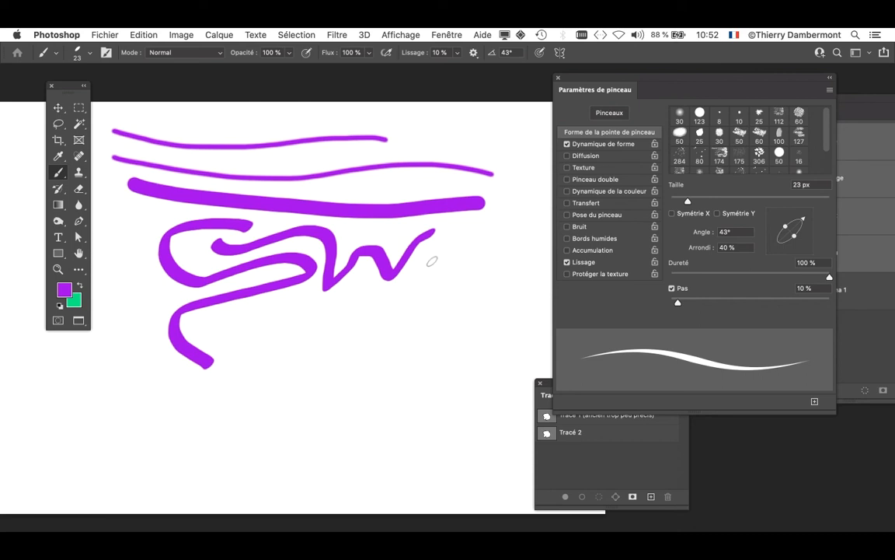
- Move the brush settings aside and set the brush's size control in Dynamique de forme to Fondu with 25 steps
left_click_drag(579, 80, 521, 83)
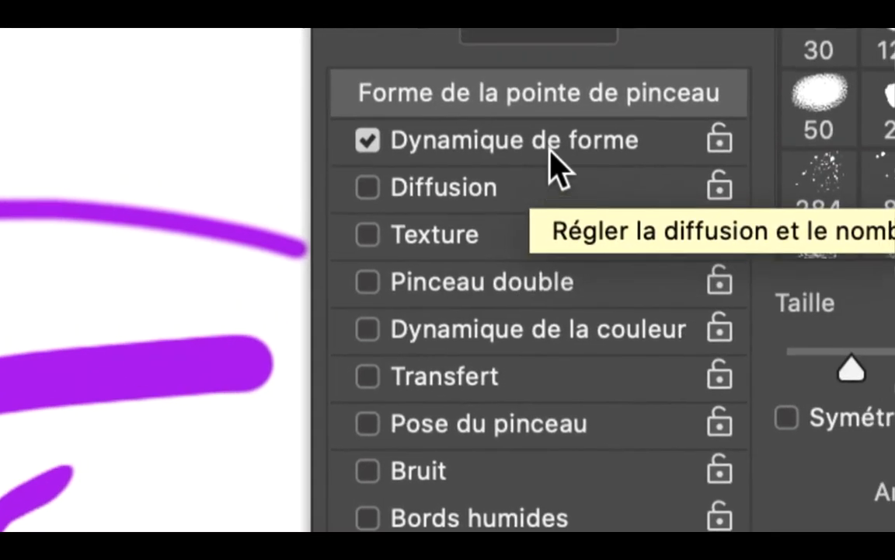
left_click(610, 110)
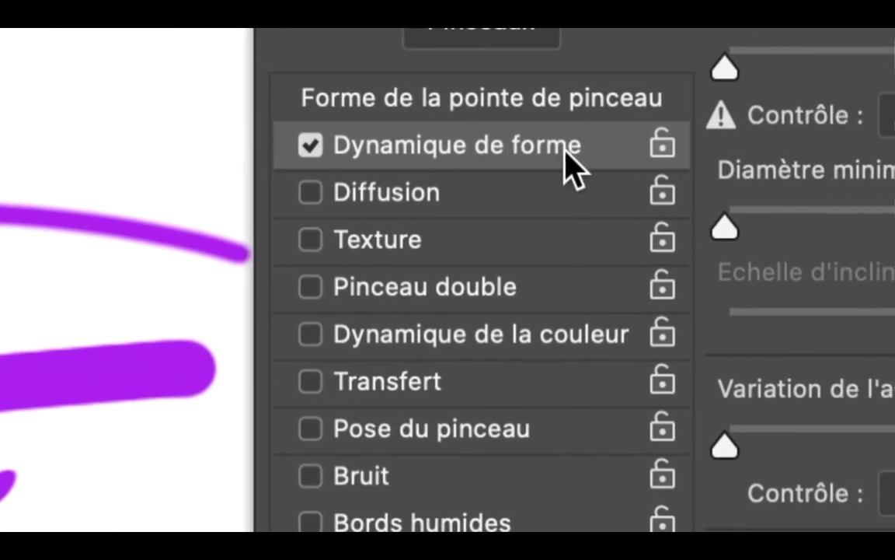
left_click(666, 144)
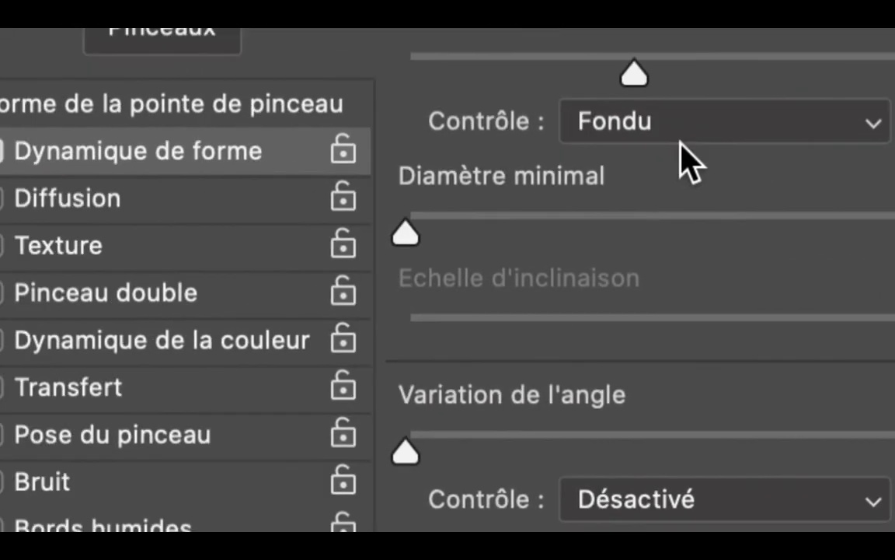
left_click(682, 136)
left_click(688, 126)
double_click(734, 140)
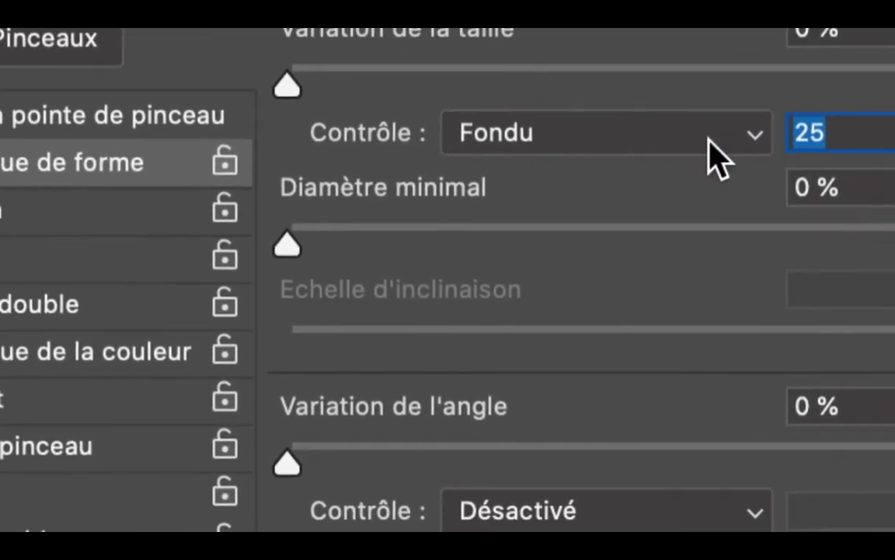
left_click(630, 188)
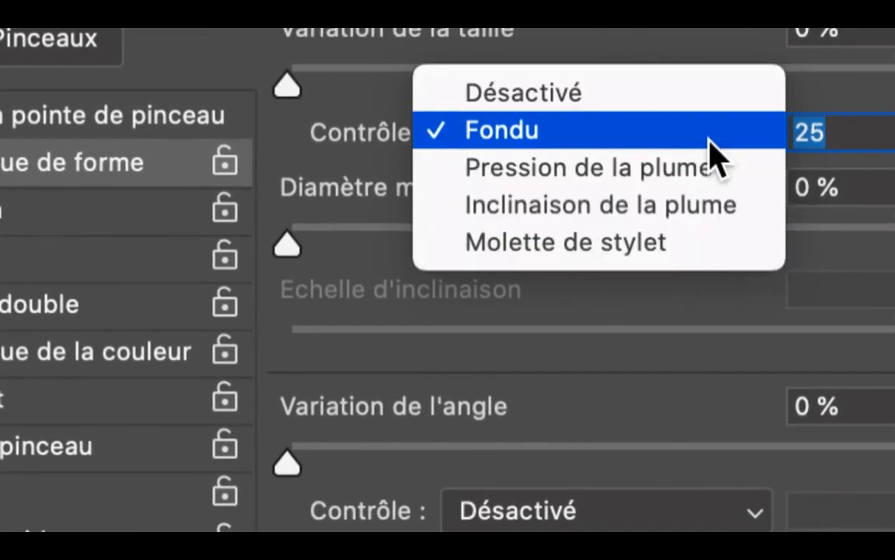
left_click(709, 141)
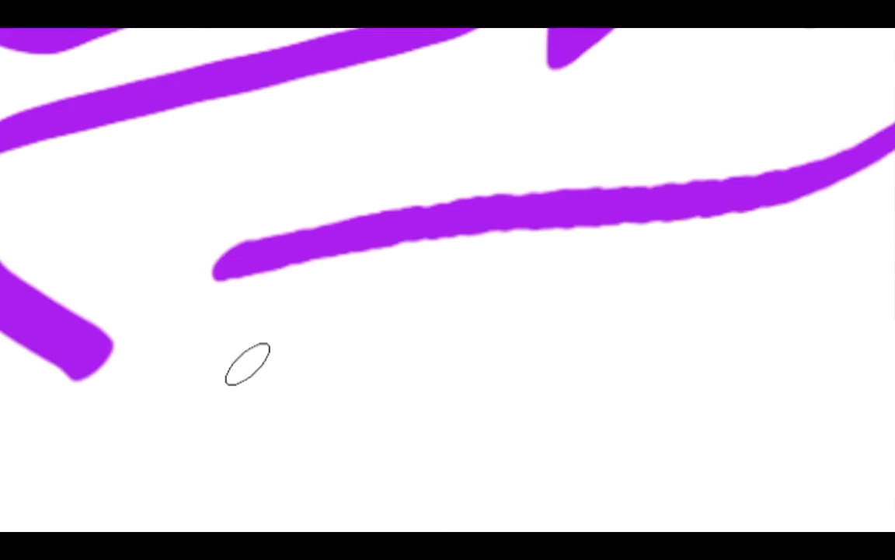
- Paint a series of short tapering purple dabs beneath and to the right of the calligraphic curves
left_click_drag(250, 348, 620, 349)
left_click_drag(528, 312, 546, 309)
left_click_drag(307, 353, 342, 348)
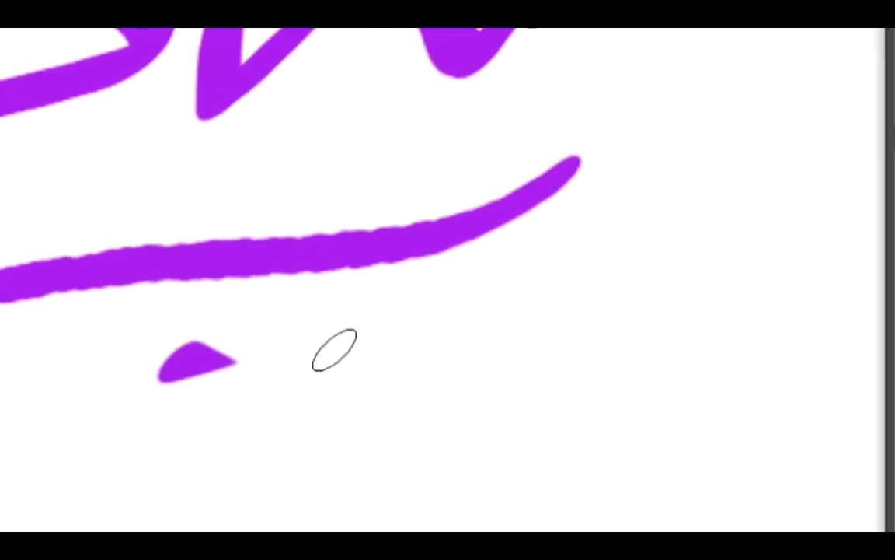
left_click_drag(458, 342, 534, 318)
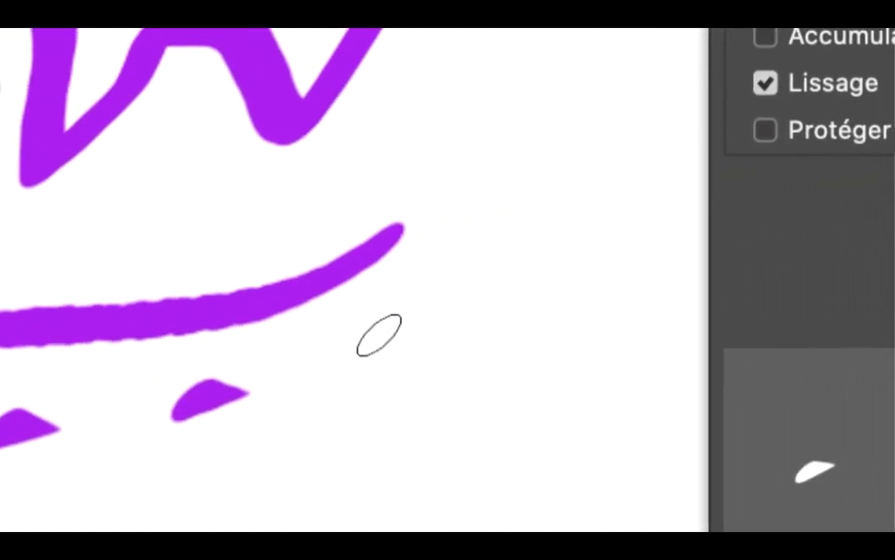
left_click_drag(380, 335, 455, 280)
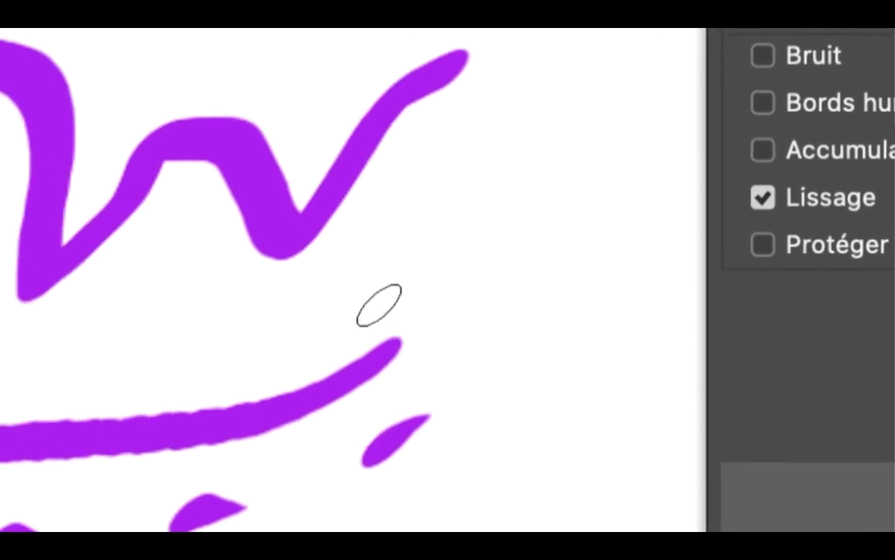
left_click_drag(252, 290, 317, 256)
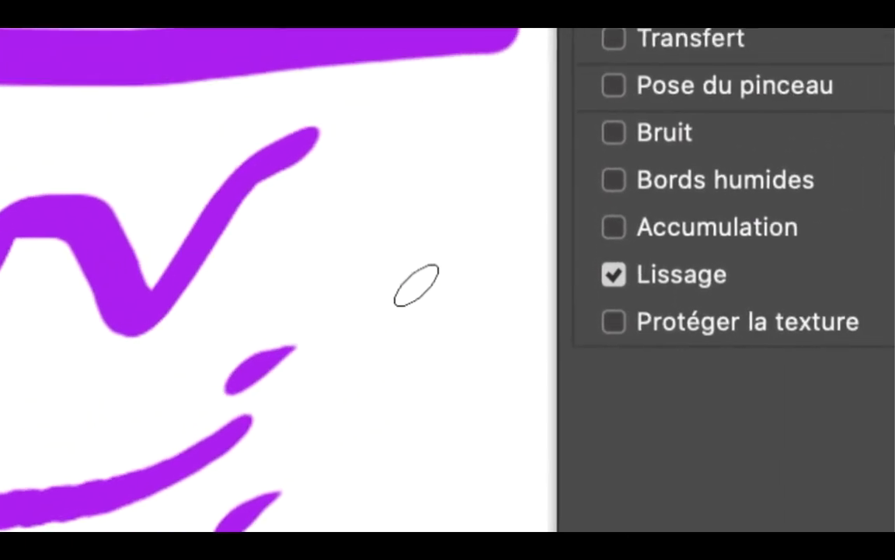
left_click_drag(397, 315, 422, 255)
left_click_drag(465, 290, 487, 225)
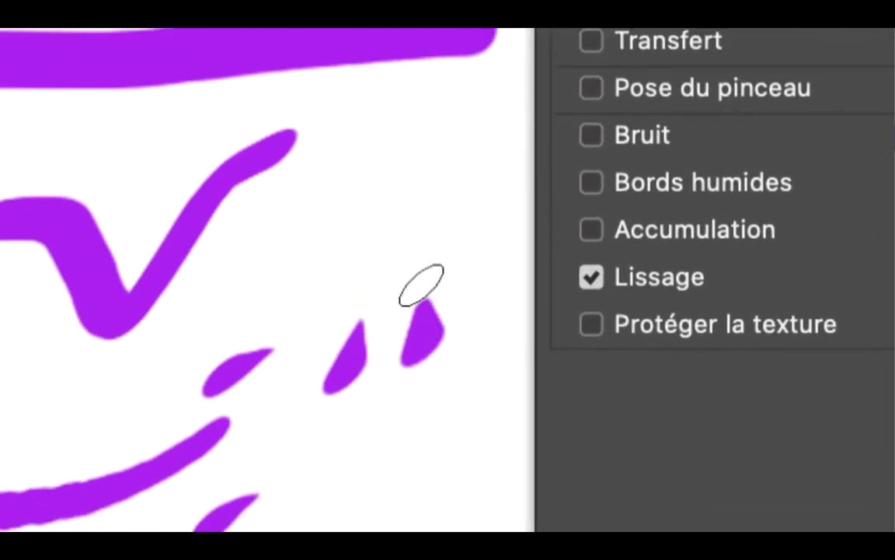
left_click_drag(303, 333, 336, 270)
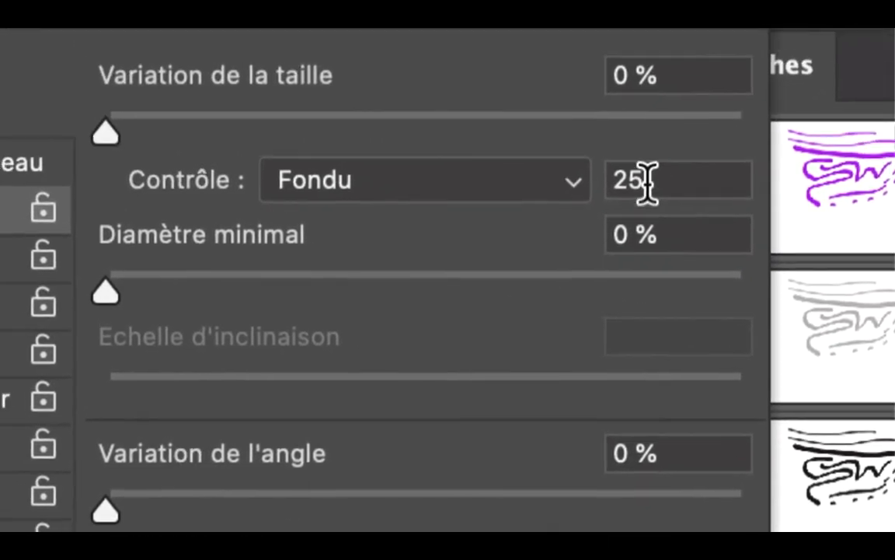
- Set the brush's size Fondu to 250 steps and paint long tapering purple strokes below and beside the earlier curves
double_click(624, 150)
left_click(638, 153)
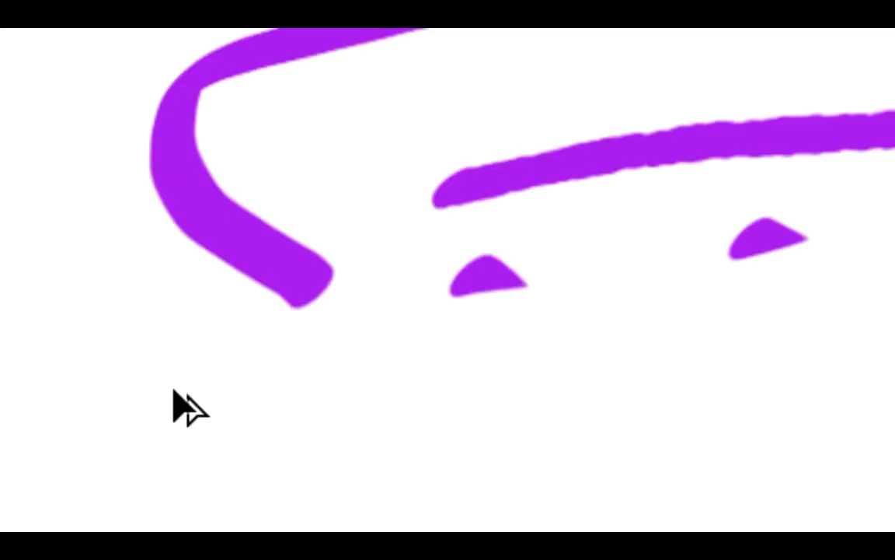
mouse_move(164, 390)
left_mouse_down()
mouse_move(261, 370)
mouse_move(667, 359)
left_mouse_up()
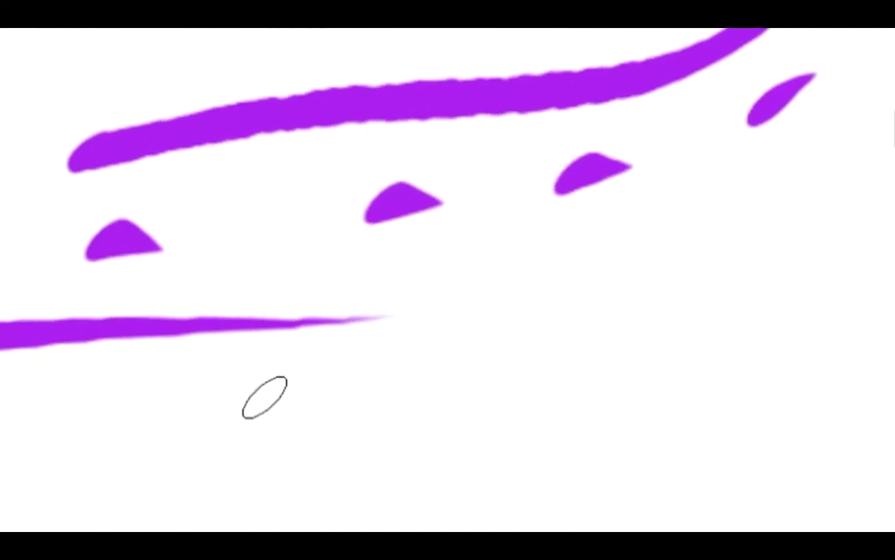
left_click_drag(239, 459, 543, 385)
left_click_drag(344, 377, 517, 320)
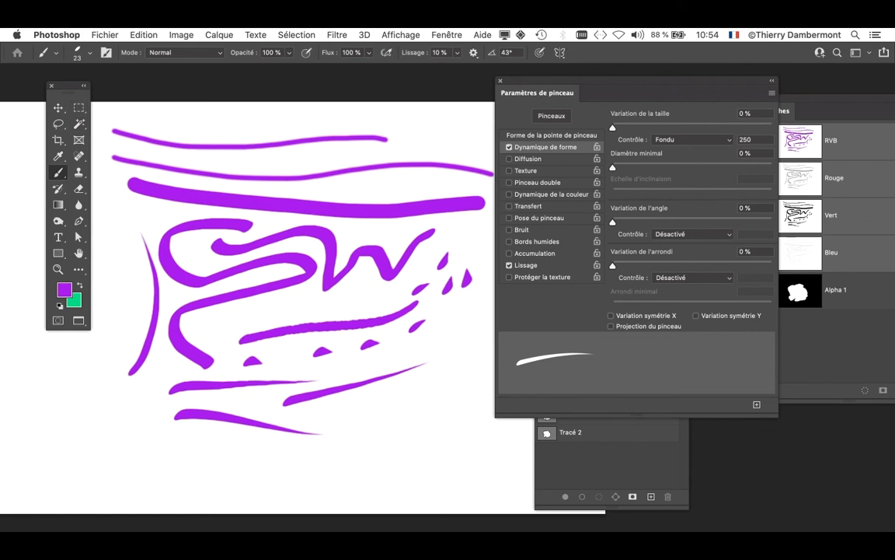
- Move the toolbox clear of the drawing, set the brush's size control to Désactivé and paint a long non-fading purple curve around the lower strokes
left_click_drag(67, 86, 31, 87)
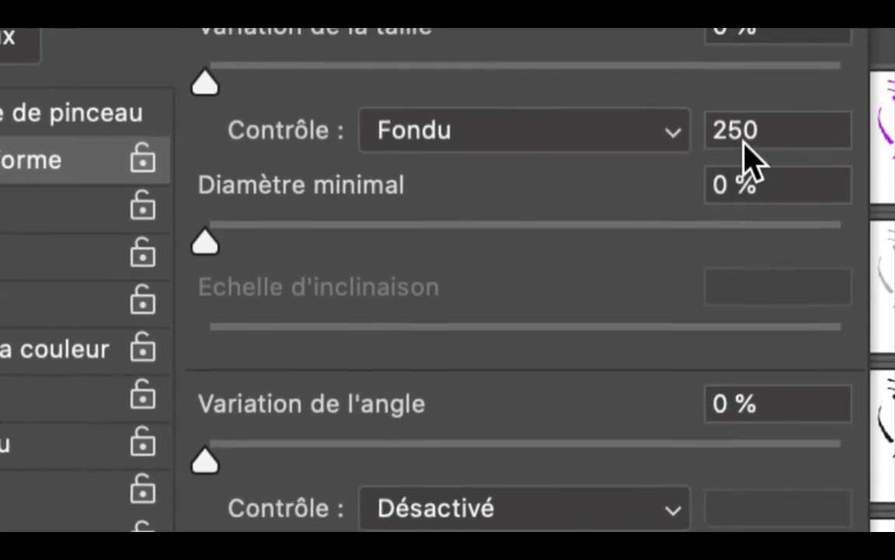
double_click(812, 120)
left_click(749, 142)
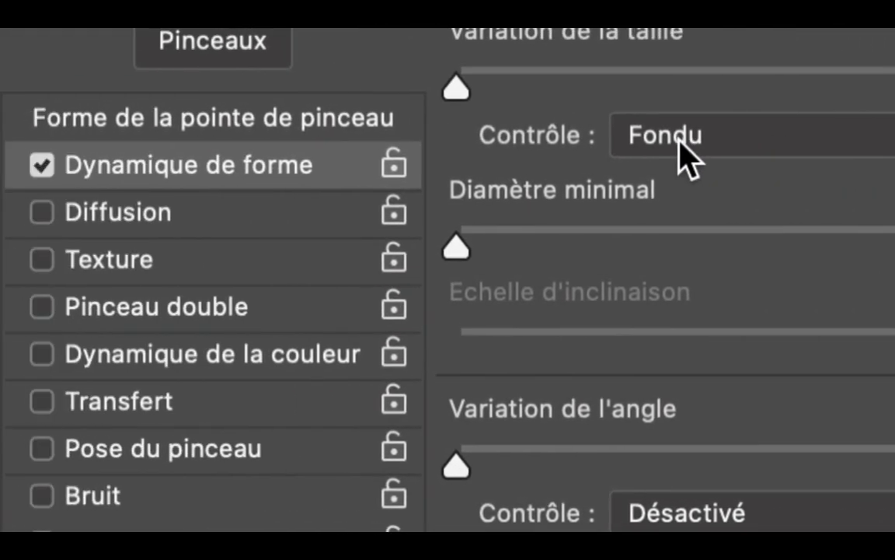
left_click(625, 139)
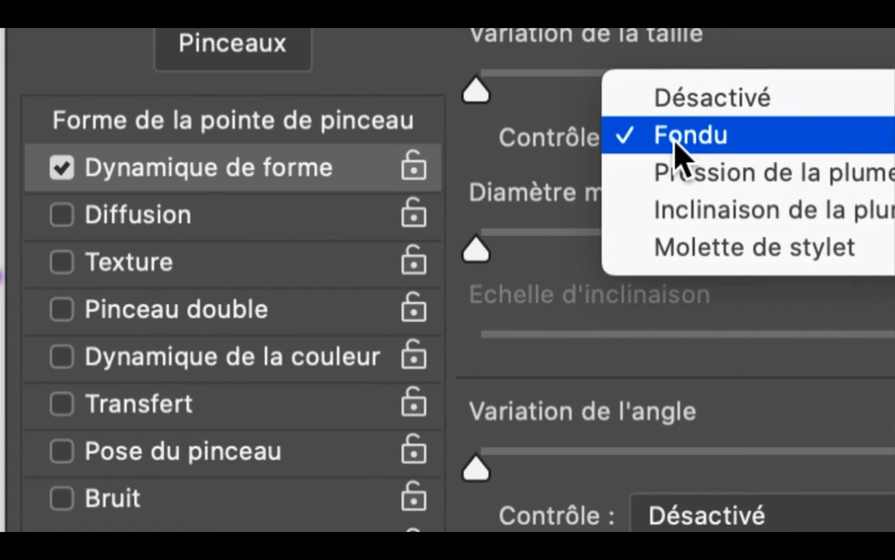
left_click(677, 146)
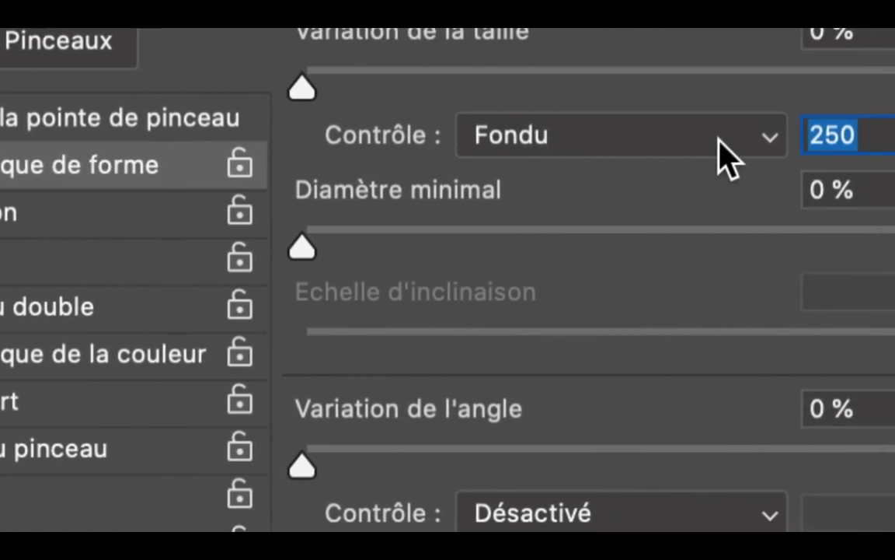
left_click(847, 152)
left_click(694, 103)
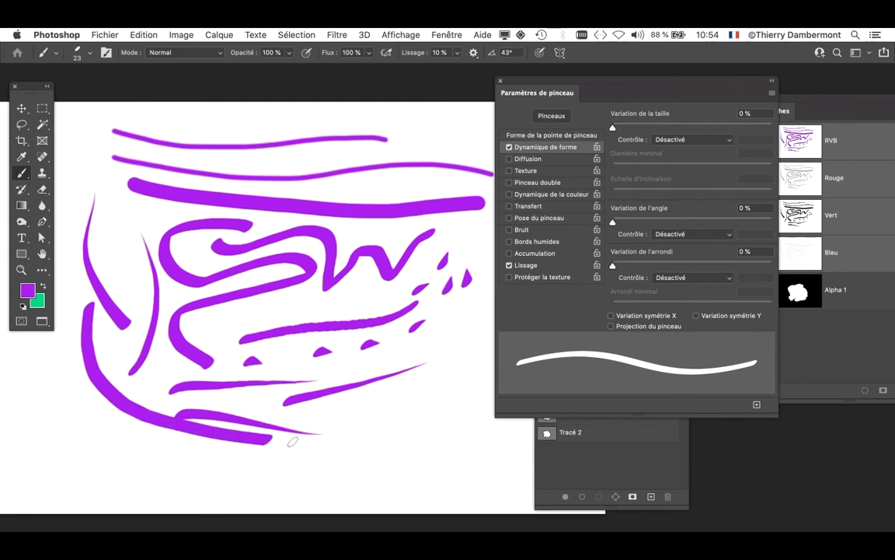
mouse_move(359, 457)
left_mouse_down()
mouse_move(247, 492)
mouse_move(170, 488)
left_mouse_up()
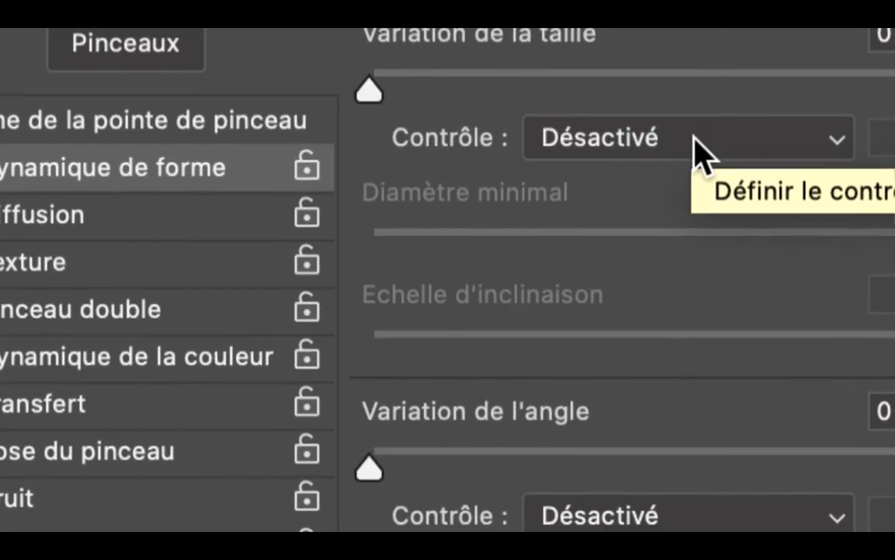
left_click(694, 140)
left_click(694, 138)
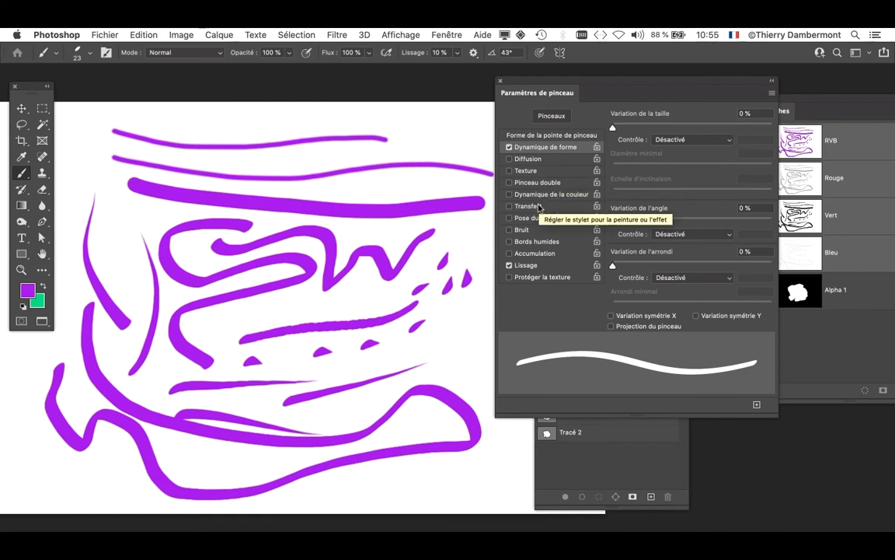
left_click(537, 206)
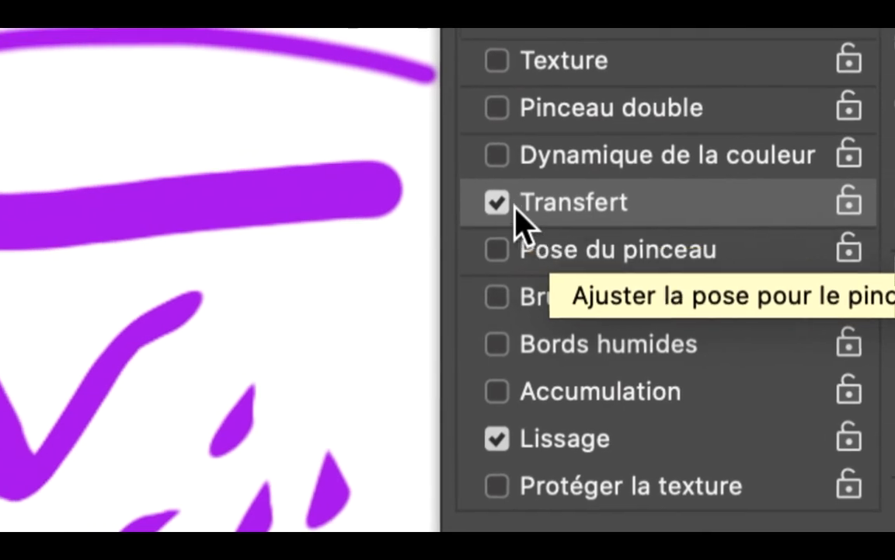
left_click(517, 207)
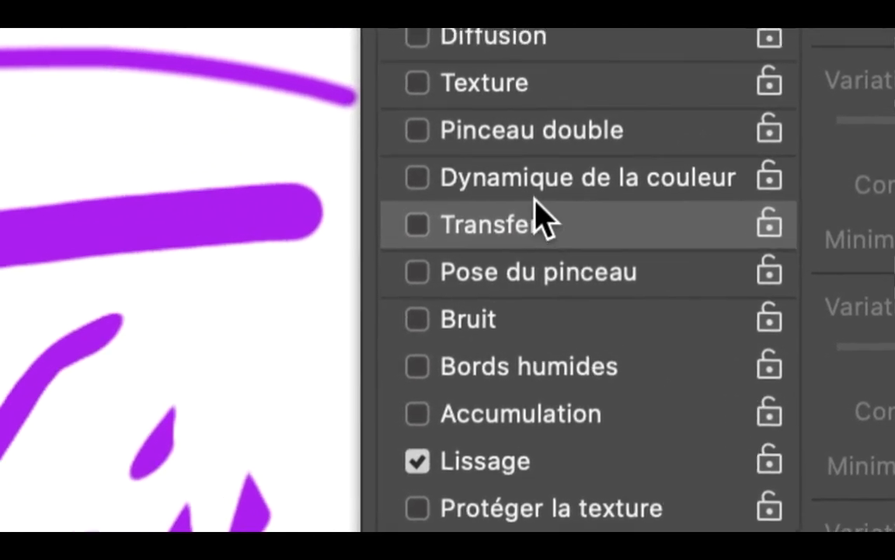
- Enable Dynamique de la couleur with the foreground/background control on Fondu over 250 steps, applied per tip, and paint colour-test strokes across the canvas
left_click(532, 193)
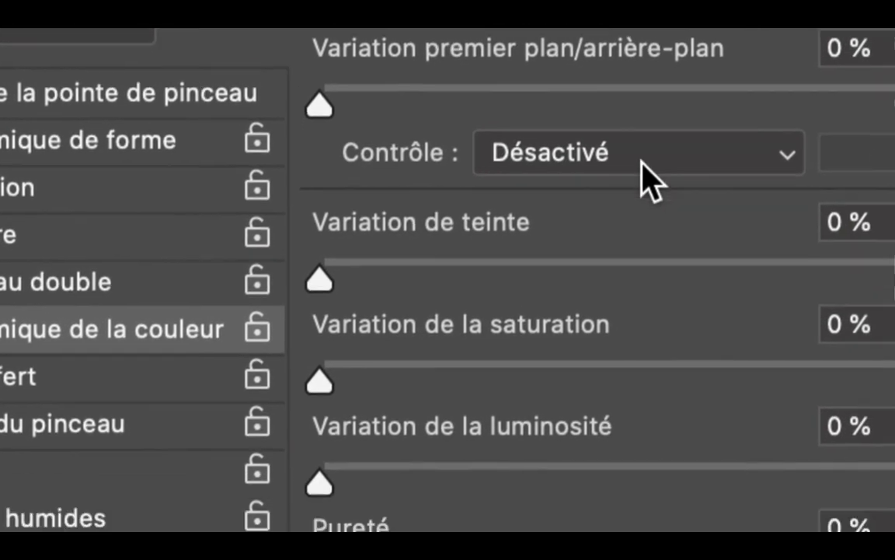
left_click(657, 196)
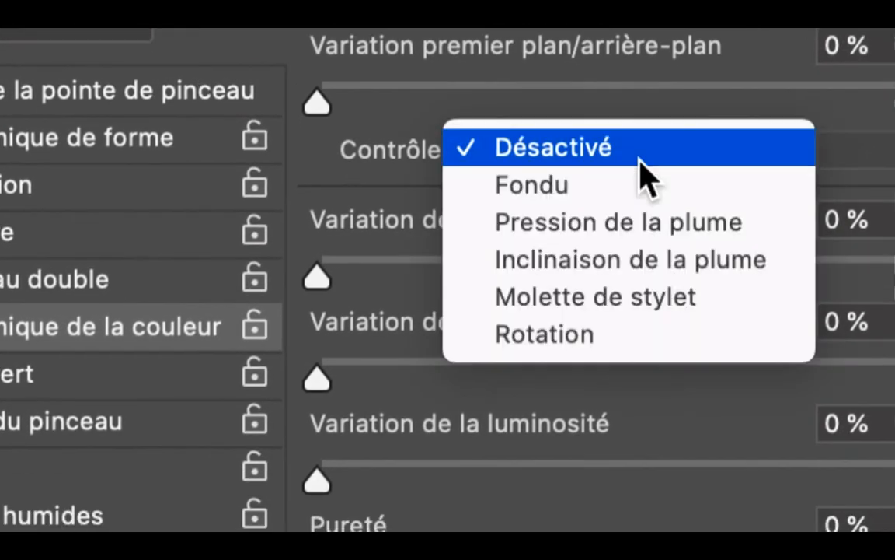
left_click(642, 167)
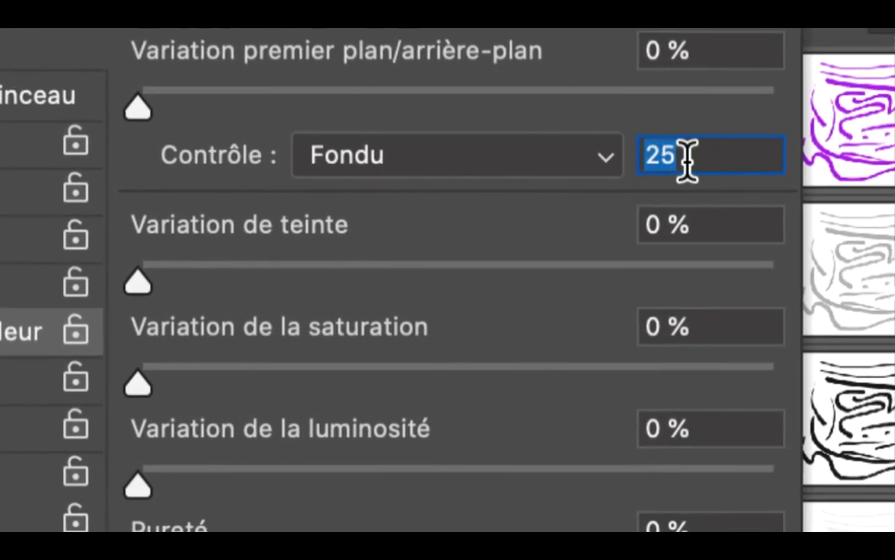
left_click(688, 158)
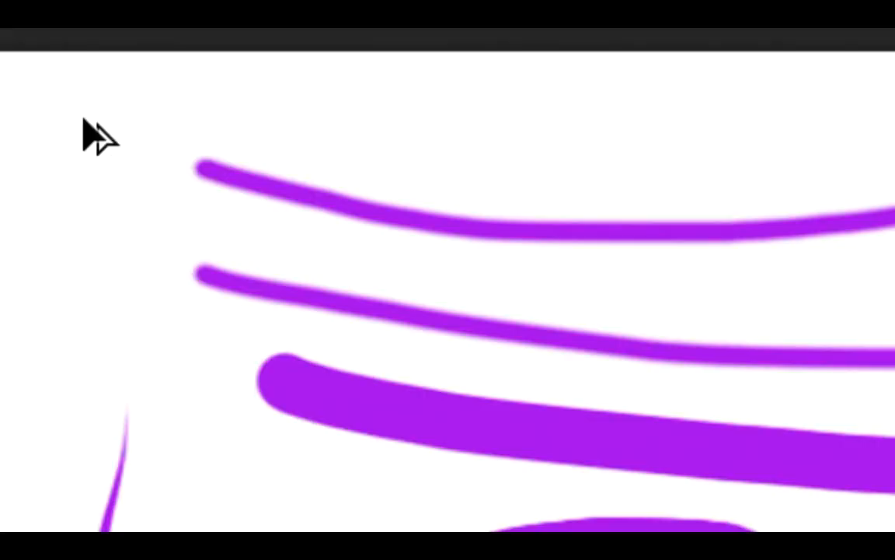
mouse_move(84, 117)
left_mouse_down()
mouse_move(279, 110)
mouse_move(336, 123)
mouse_move(401, 123)
left_mouse_up()
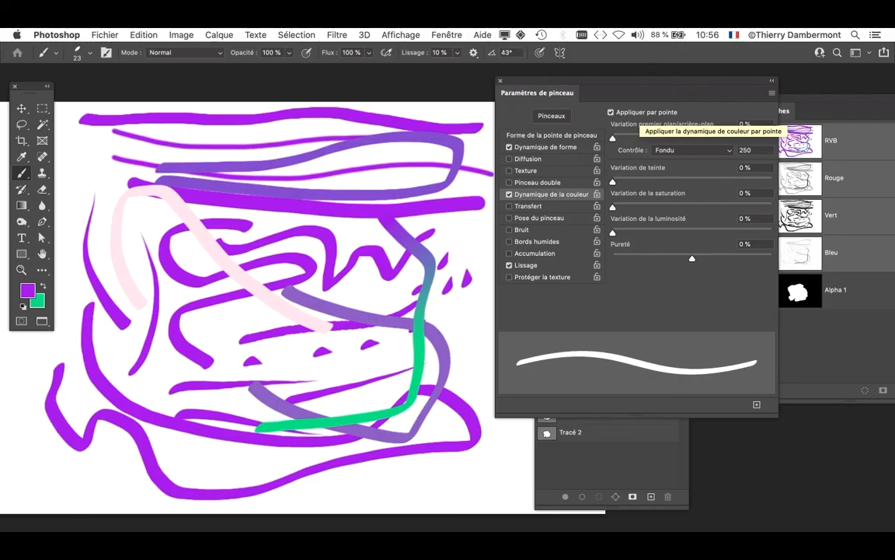
- Move the brush settings off the canvas and paint another stroke fading from purple towards green down the blank right part of the canvas
left_click_drag(544, 93, 632, 79)
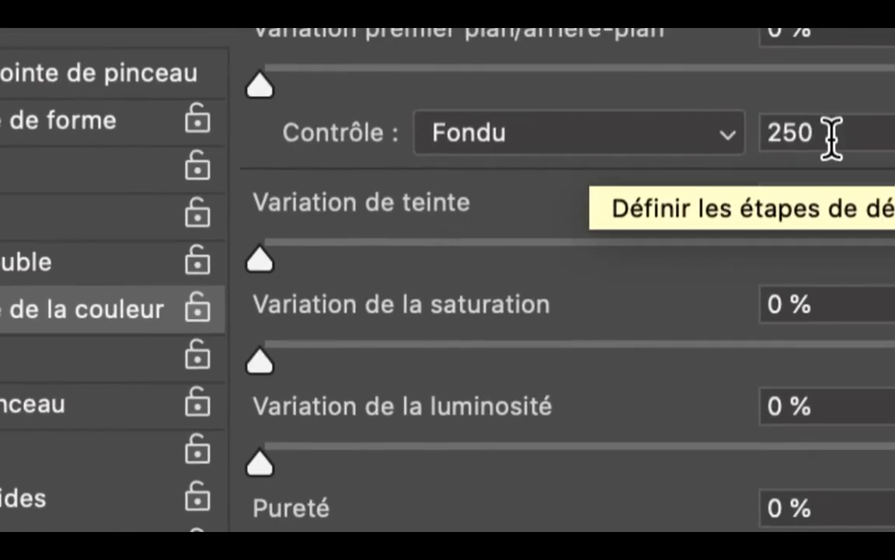
left_click(841, 137)
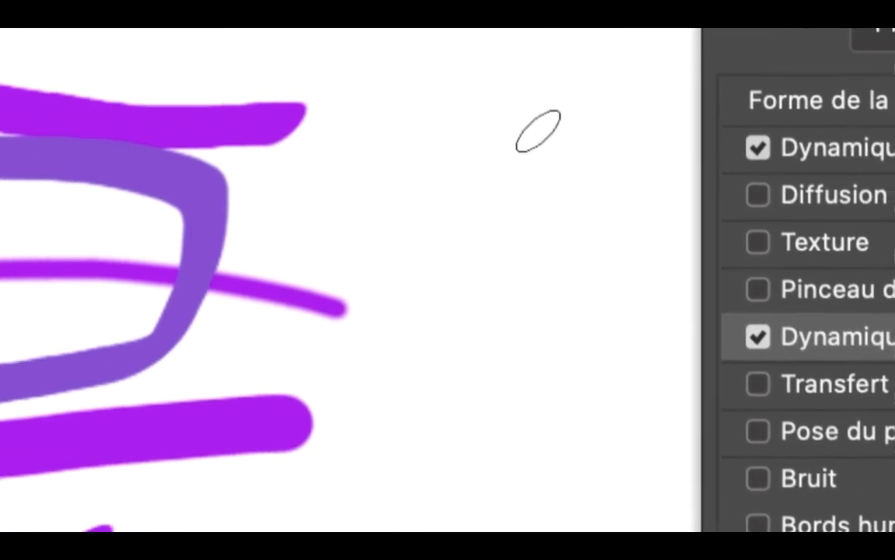
mouse_move(538, 131)
left_mouse_down()
mouse_move(494, 124)
mouse_move(433, 151)
mouse_move(472, 365)
left_mouse_up()
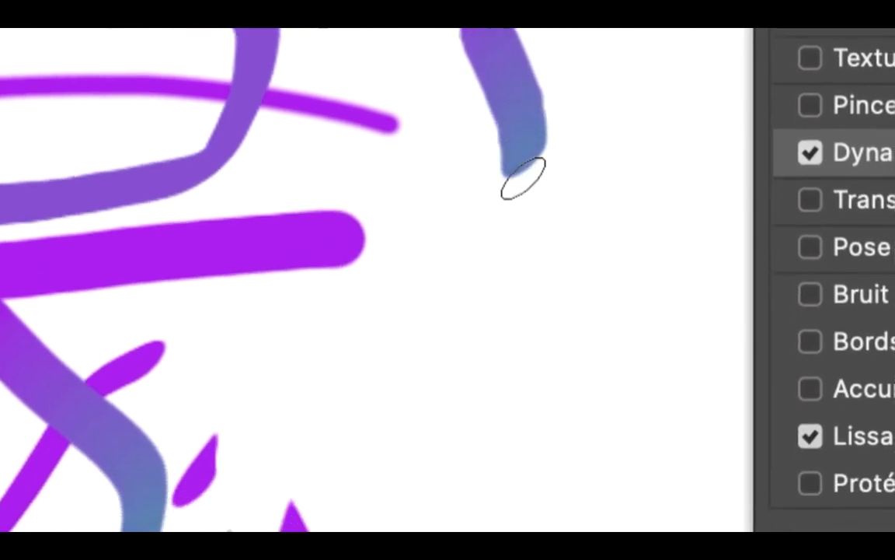
mouse_move(523, 179)
left_mouse_down()
mouse_move(497, 206)
mouse_move(500, 226)
mouse_move(528, 262)
left_mouse_up()
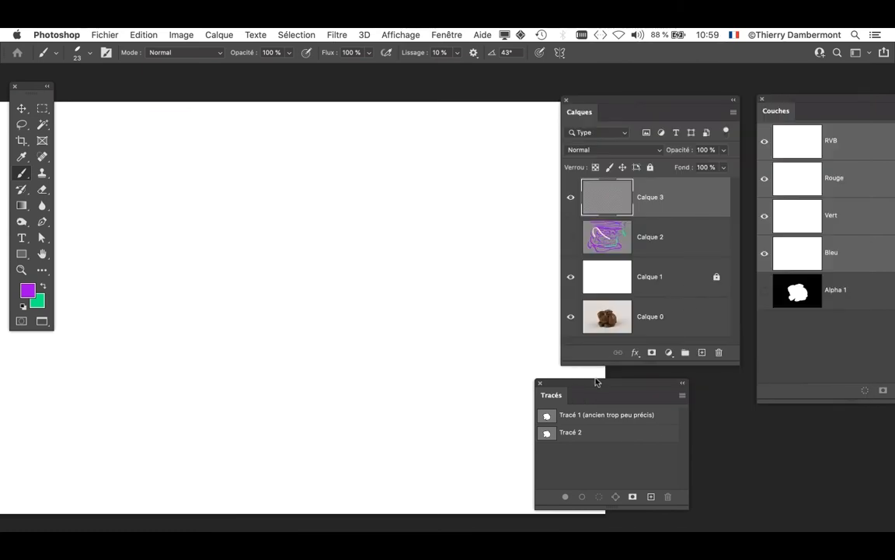
- Move the Tracés panel up over the canvas and select Tracé 2
left_click_drag(590, 389, 588, 387)
left_click_drag(322, 54, 302, 83)
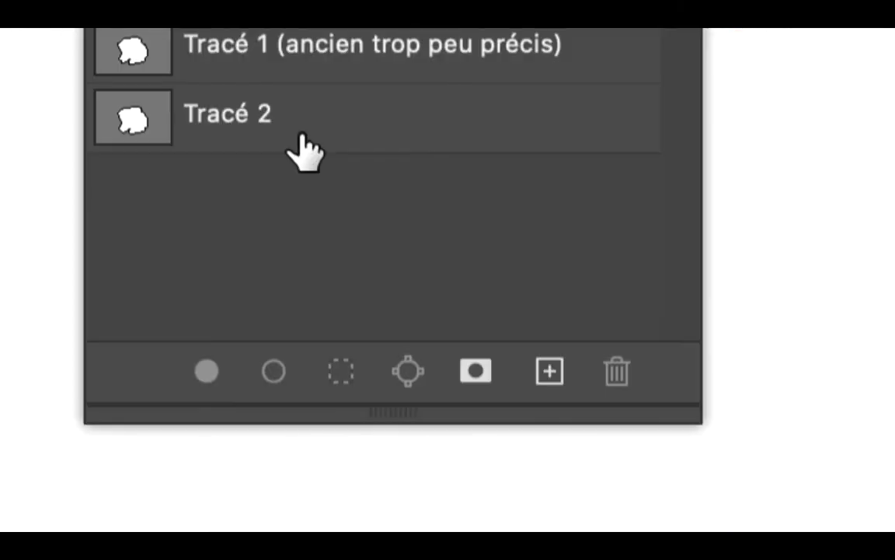
left_click(302, 138)
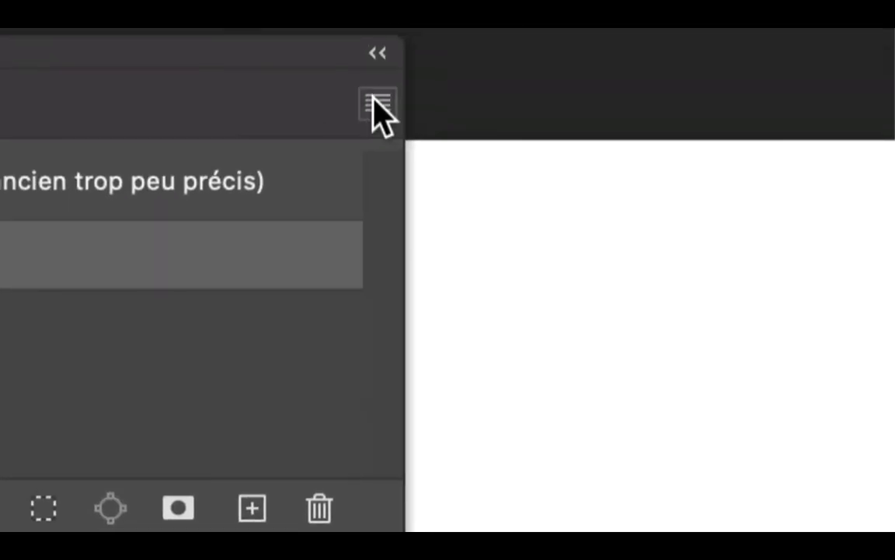
- Try stroking the outline of Tracé 2 on Calque 3 with the Pinceau, without simulated pressure, and undo the stroke
left_click(372, 103)
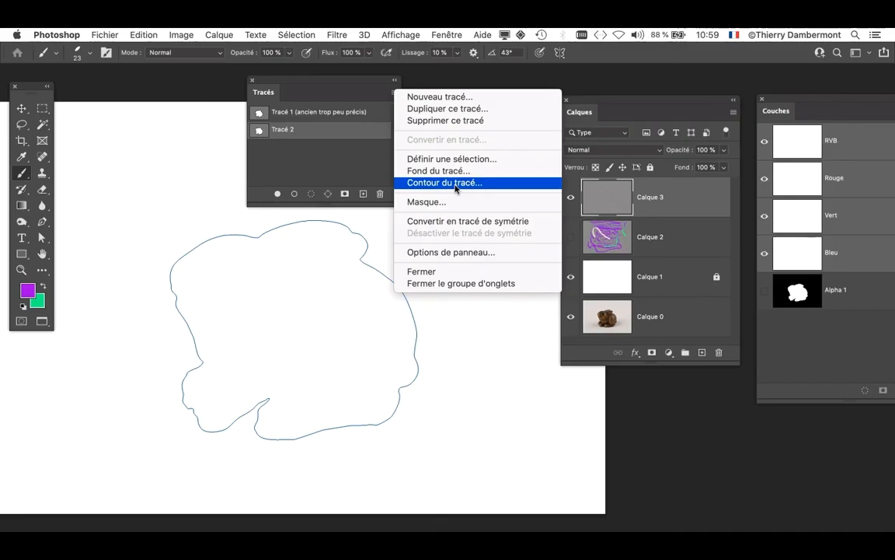
left_click(455, 183)
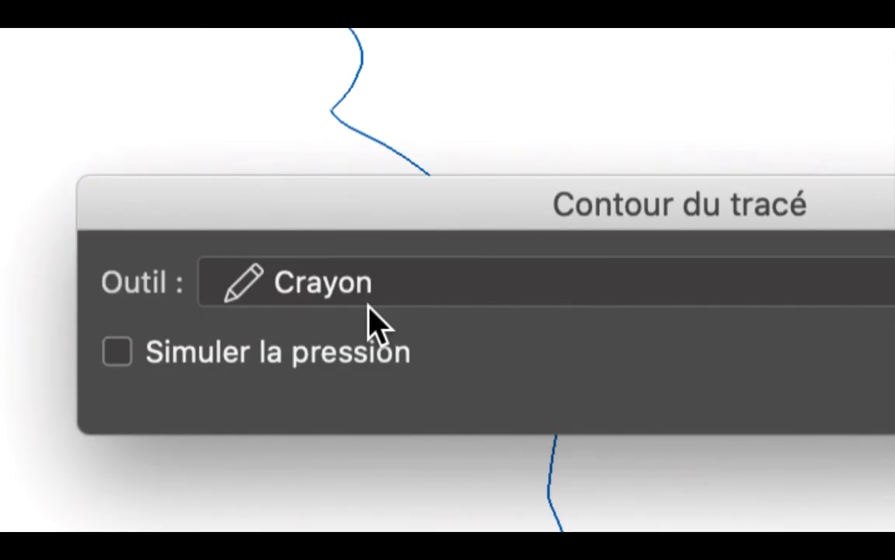
left_click(370, 302)
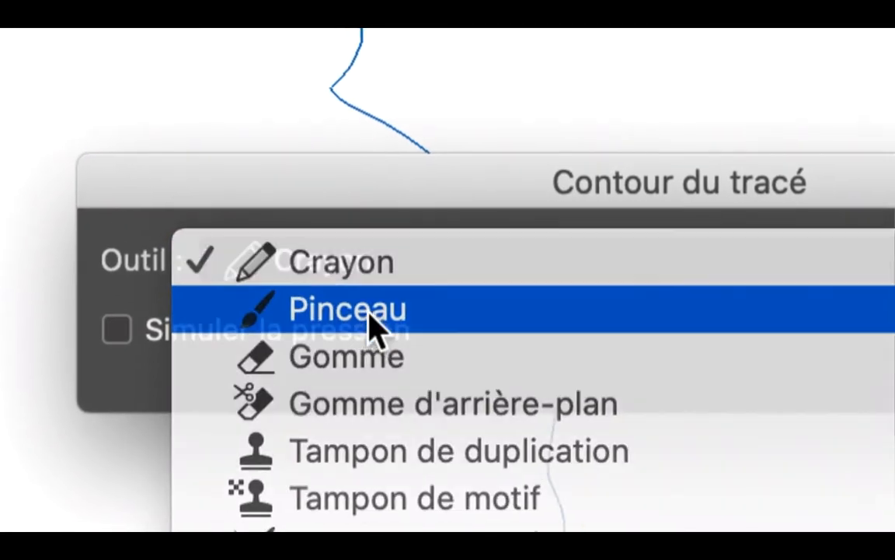
left_click(371, 311)
left_click(338, 263)
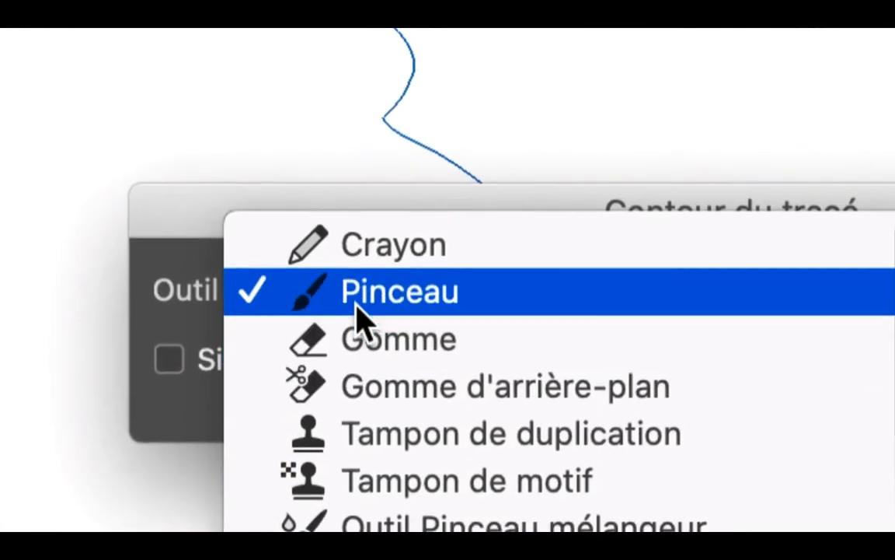
left_click(355, 302)
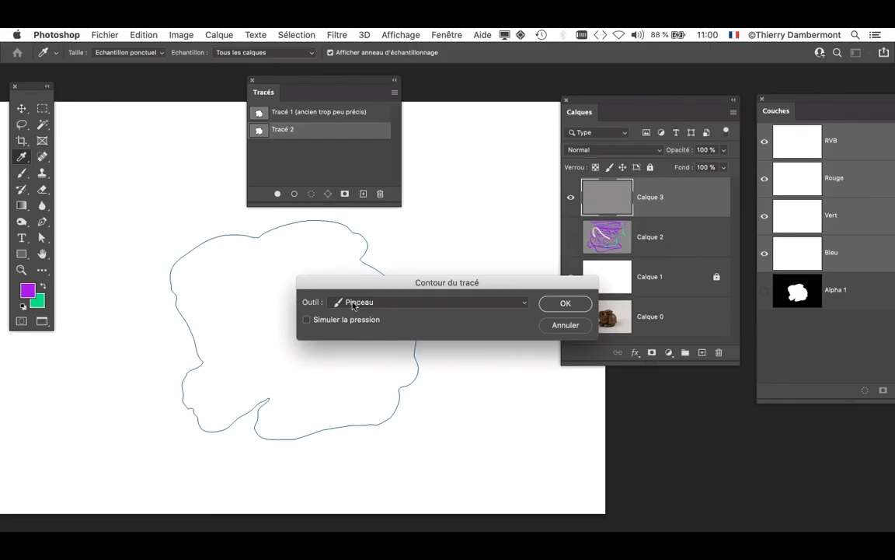
left_click(563, 303)
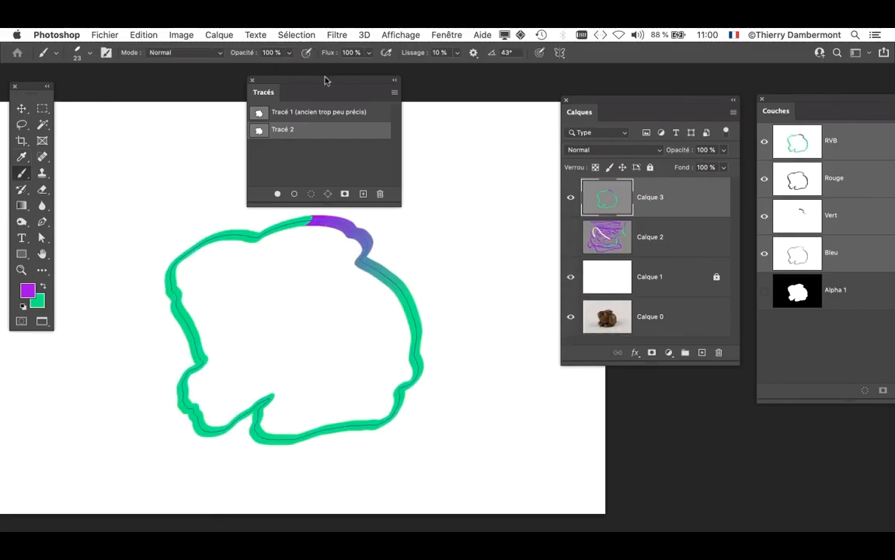
left_click_drag(325, 81, 148, 69)
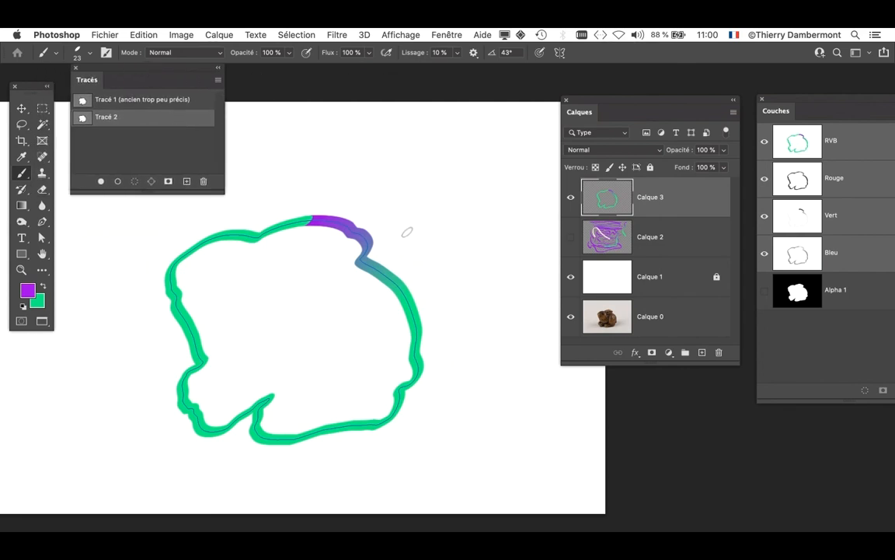
left_click(144, 35)
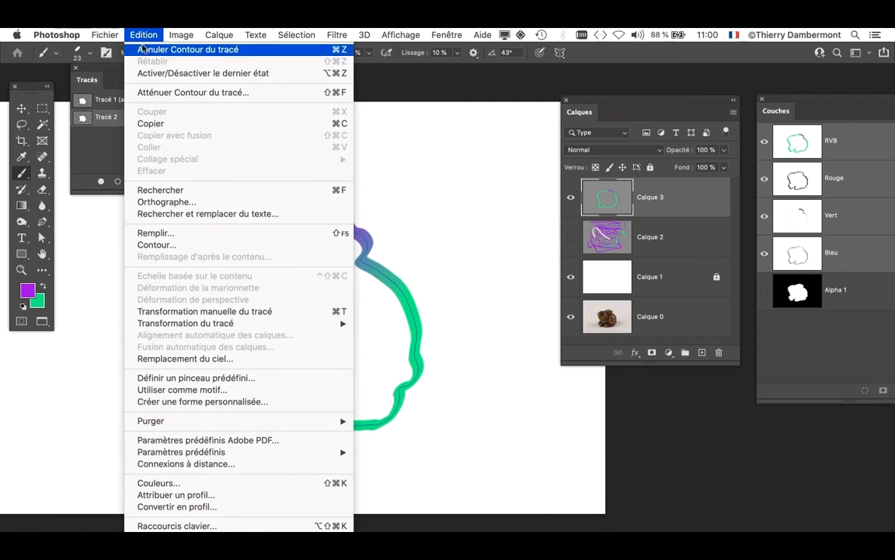
left_click(140, 51)
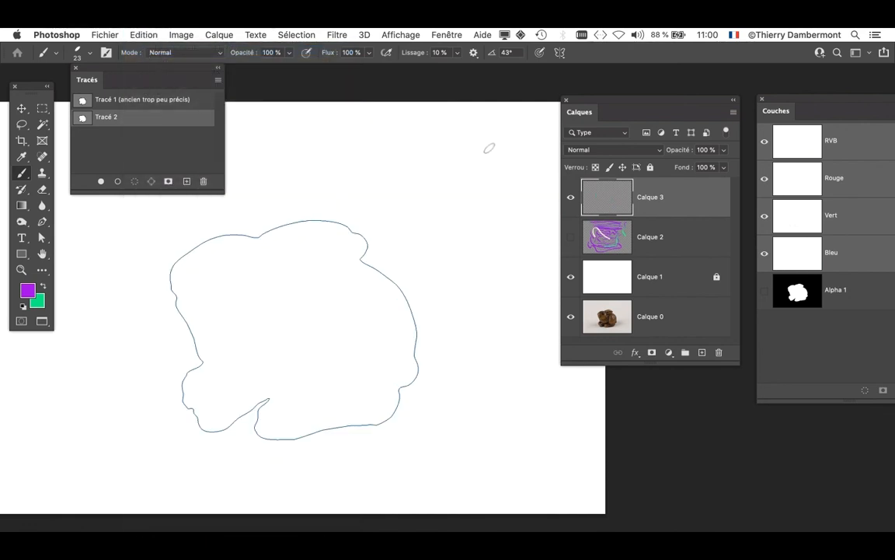
- Set the brush's foreground/background colour Fondu to 1000 steps in Dynamique de la couleur, and collapse the brush settings away from the outline
key("F5")
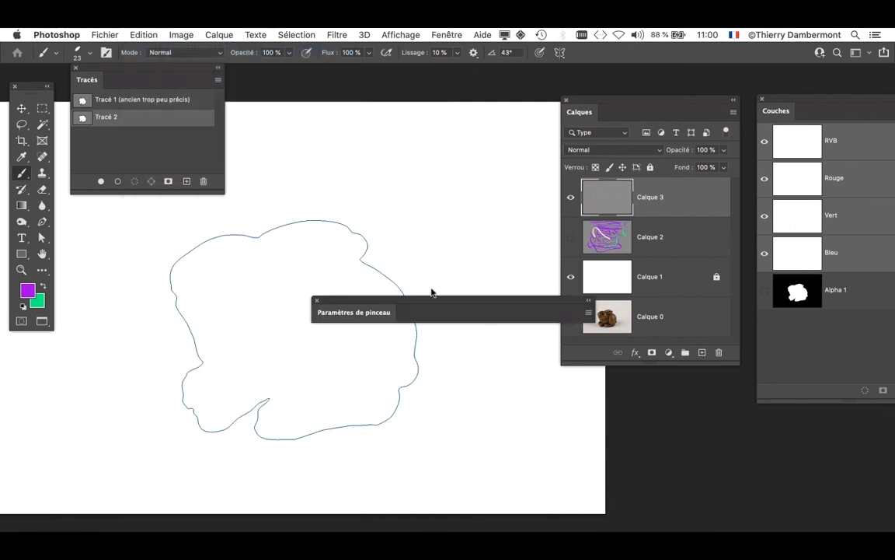
left_click_drag(431, 298, 517, 61)
double_click(450, 76)
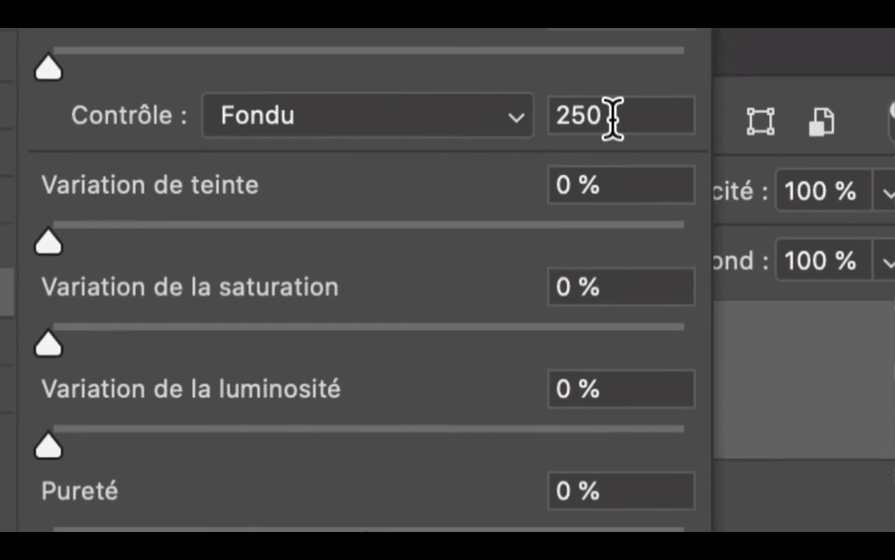
left_click(603, 122)
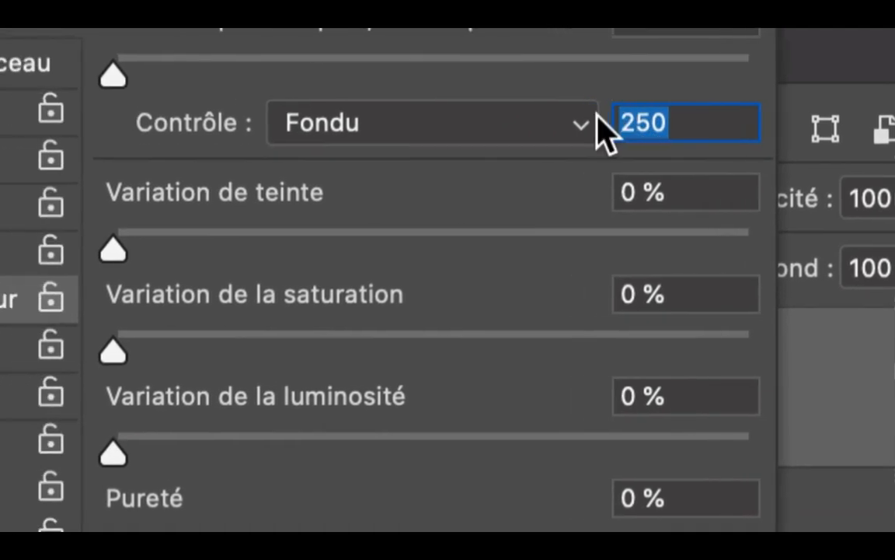
type("1000")
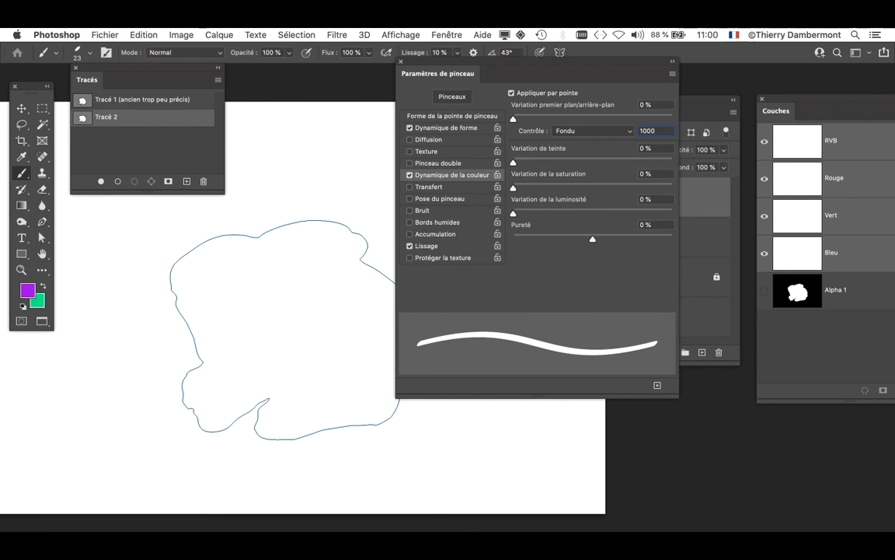
left_click_drag(536, 62, 613, 403)
double_click(515, 415)
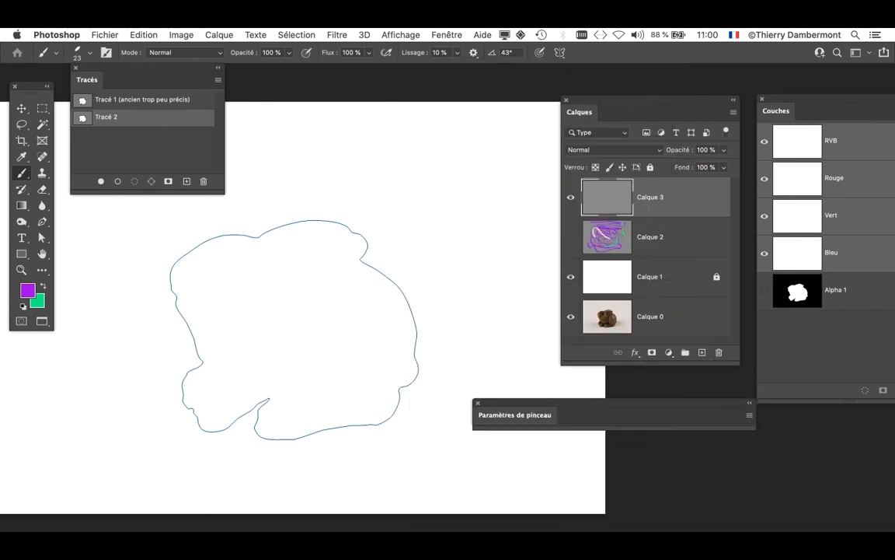
- Stroke Tracé 2 on Calque 3 with the Pinceau, without simulated pressure, and move the Tracés panel clear of the outline
left_click_drag(140, 67, 266, 108)
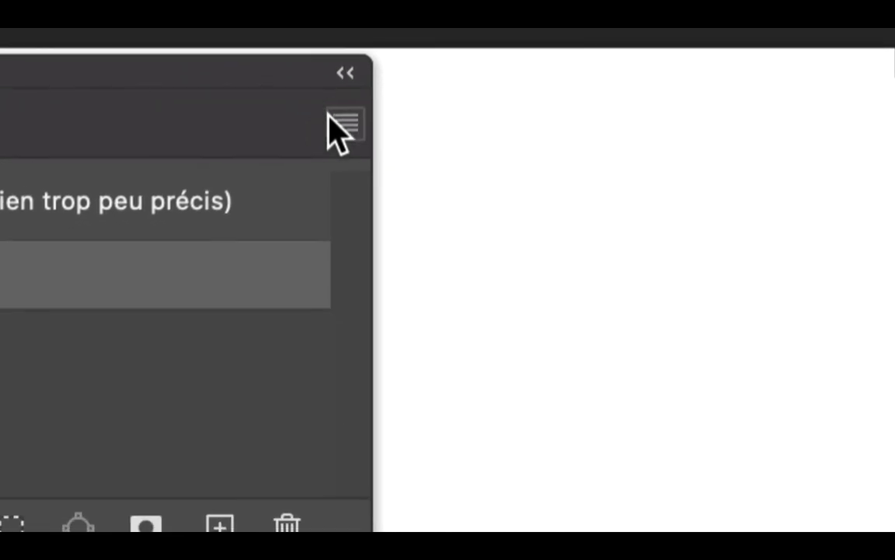
left_click(344, 121)
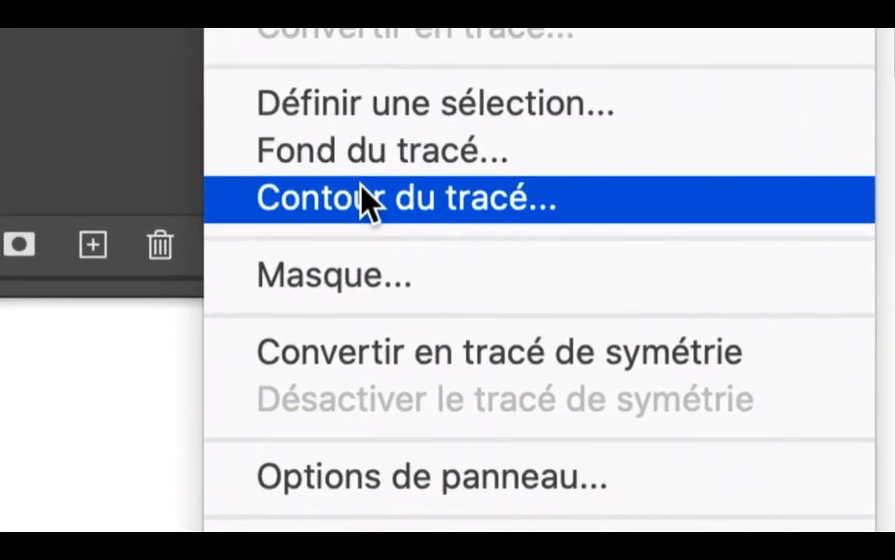
left_click(459, 474)
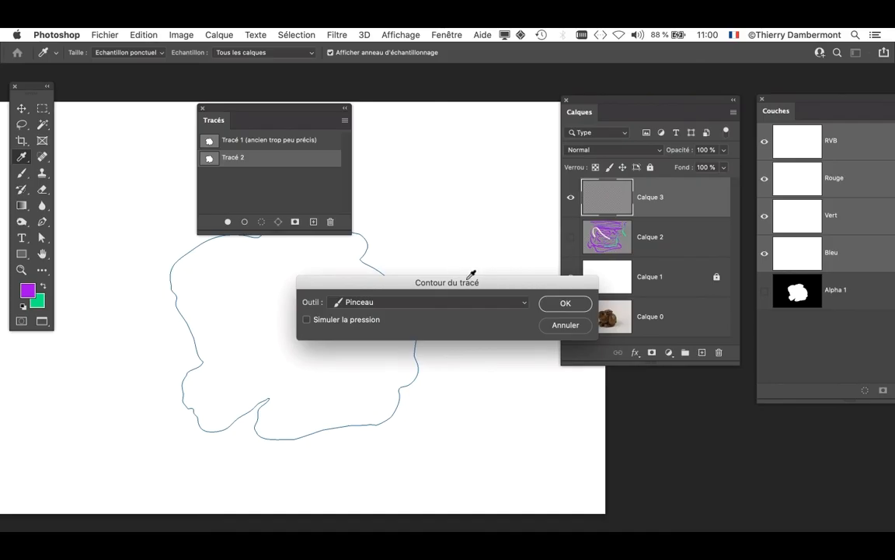
left_click(566, 303)
left_click_drag(294, 112, 521, 106)
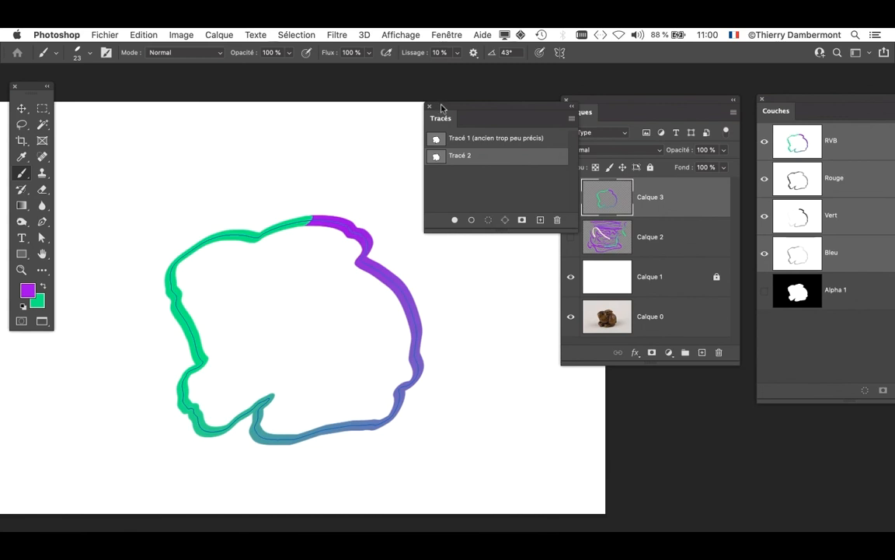
left_click_drag(440, 107, 91, 78)
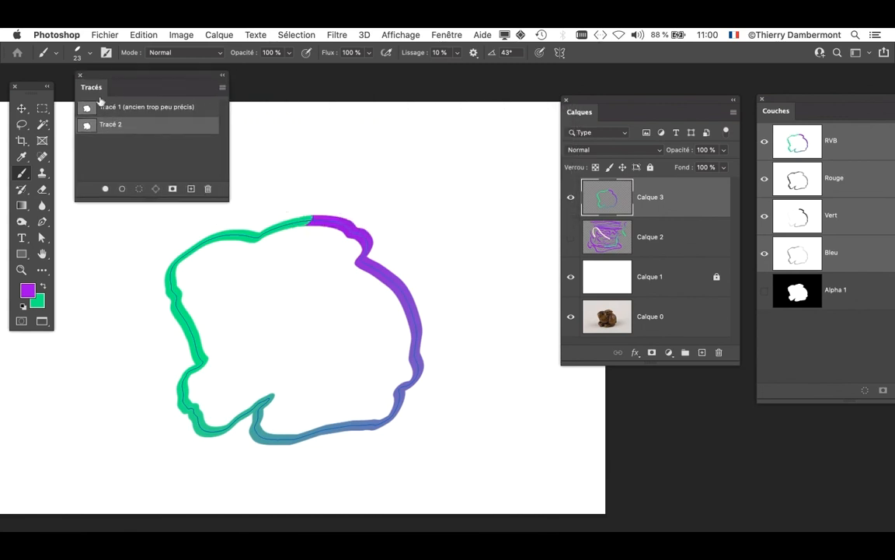